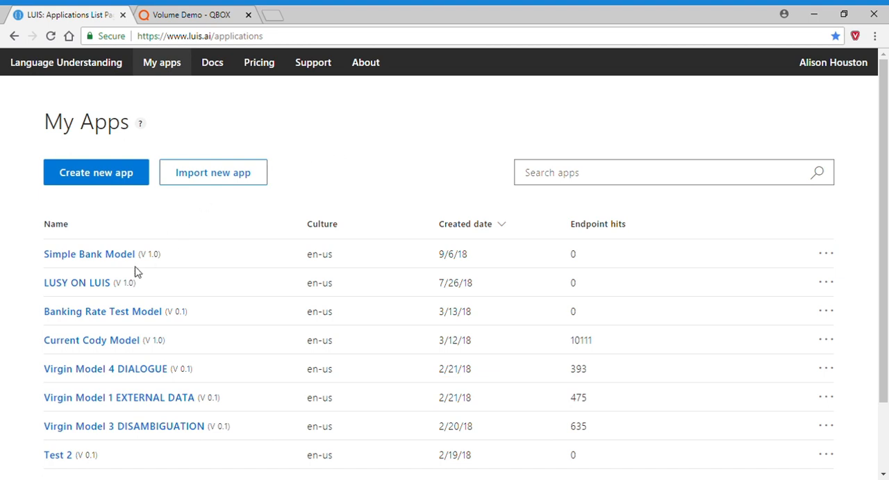
# Open the Simple Bank Model app and look through its list of intents and labeled utterances.
pyautogui.click(94, 256)
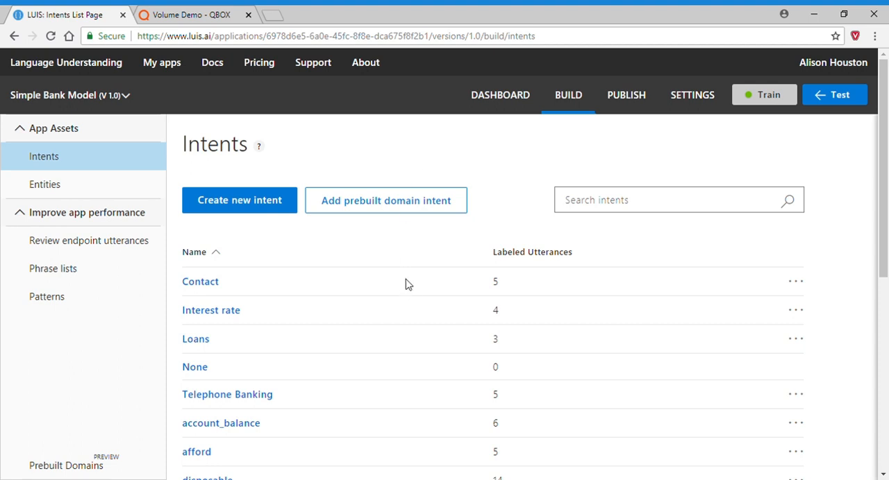
pyautogui.scroll(-1, 395, 262)
pyautogui.scroll(-5, 395, 262)
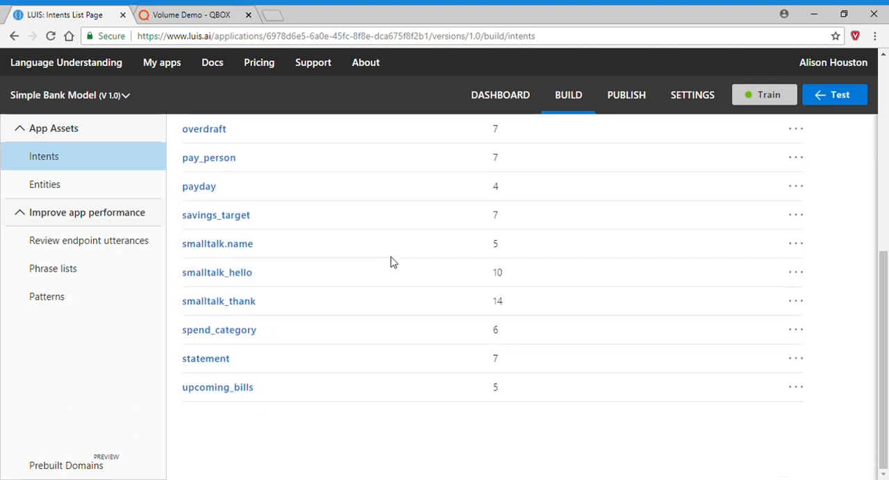
pyautogui.scroll(2, 392, 262)
pyautogui.scroll(3, 392, 262)
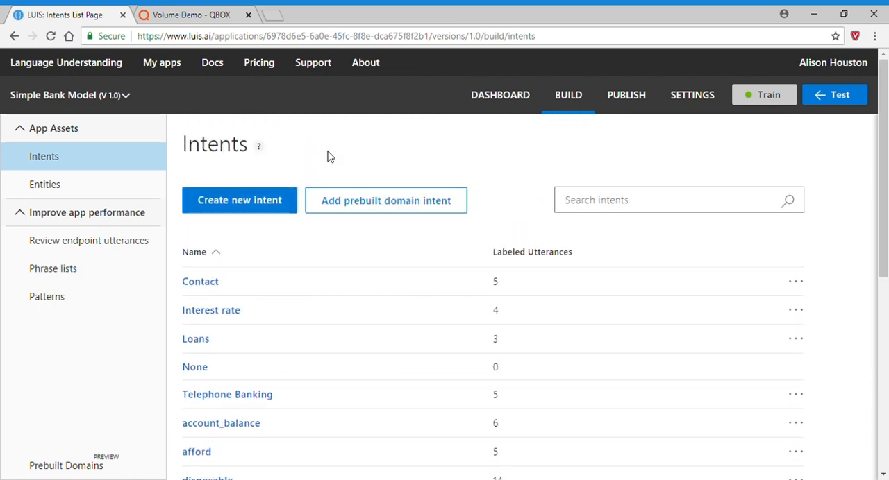
# Return to the list of apps and export Simple Bank Model as a JSON file.
pyautogui.click(175, 65)
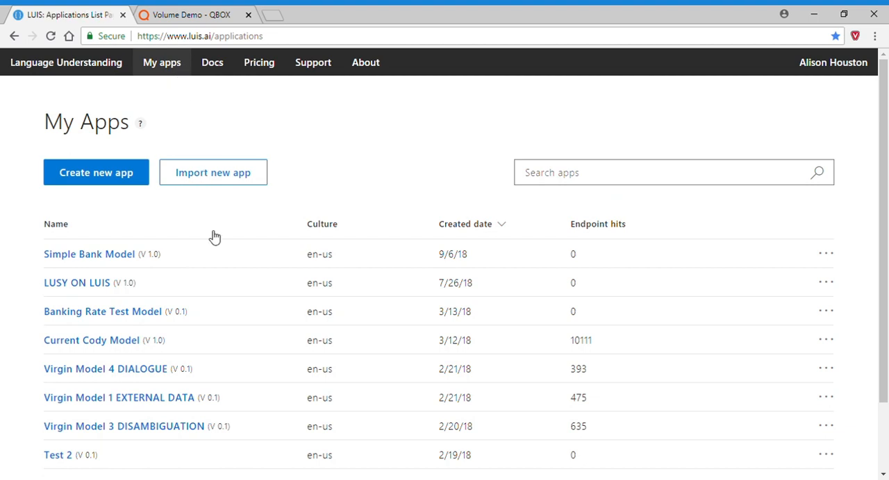
pyautogui.click(830, 257)
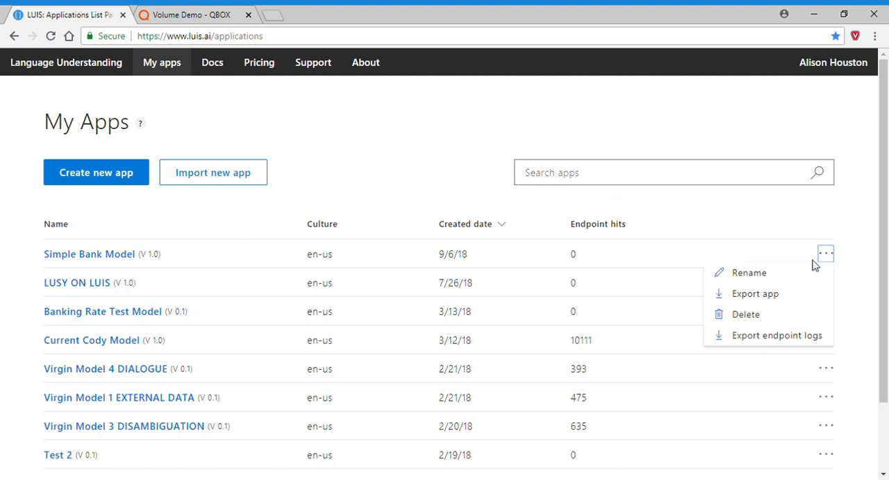
pyautogui.click(760, 299)
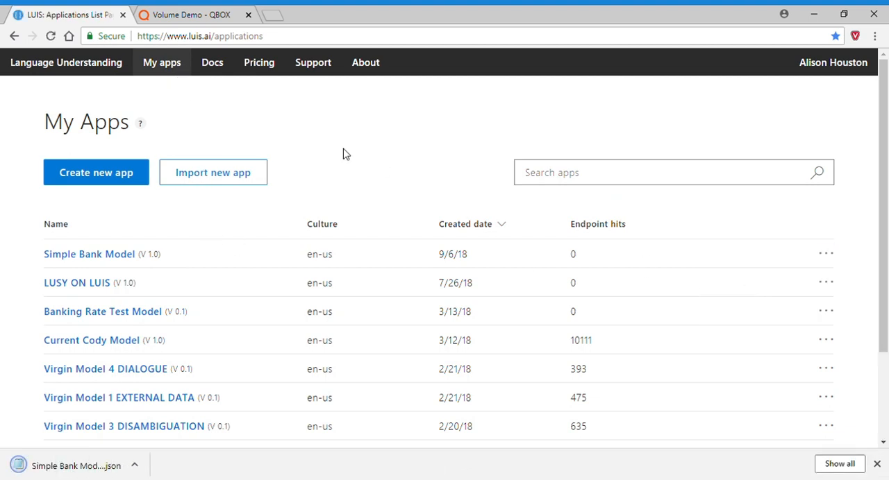
# Switch to QBOX and start a new job named "Test 1" for the Simple Bank Model project.
pyautogui.click(199, 21)
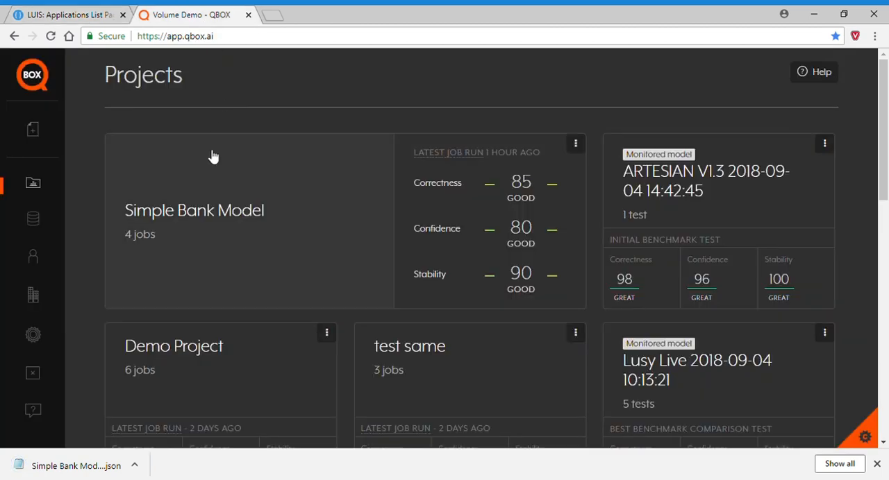
pyautogui.moveTo(50, 159)
pyautogui.click(57, 133)
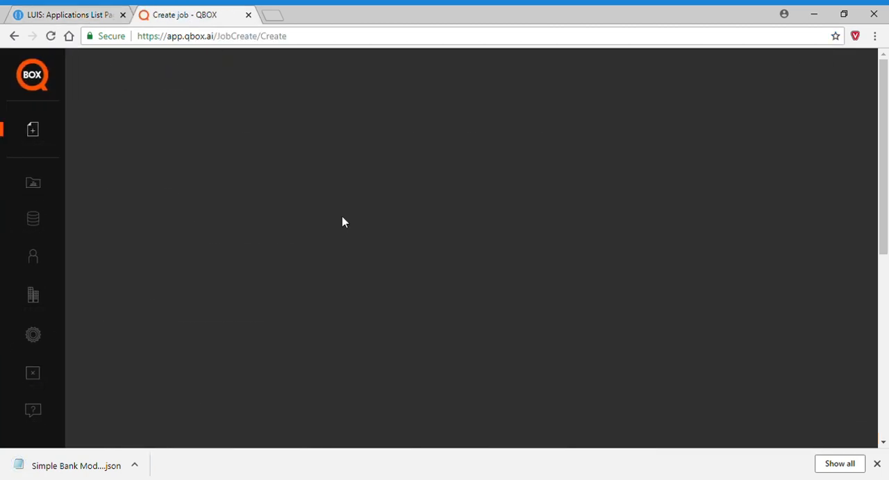
pyautogui.scroll(-3, 264, 326)
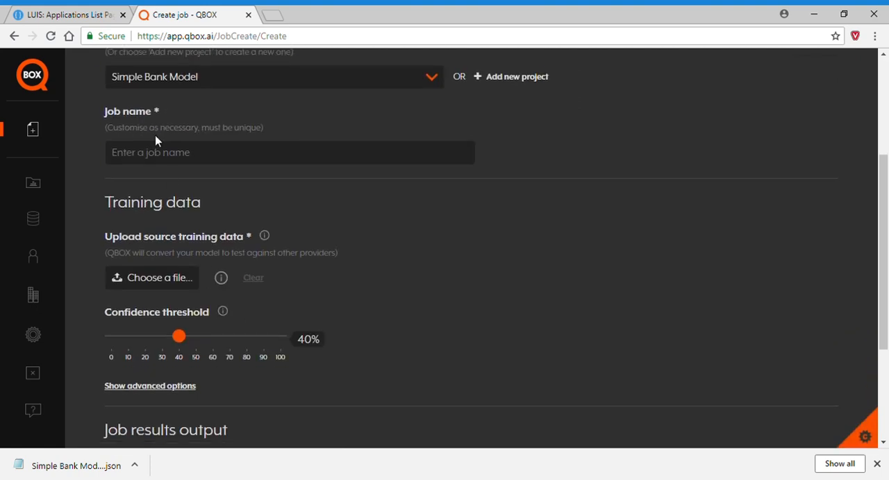
pyautogui.click(174, 162)
pyautogui.write('Test 1')
# Upload "Simple Bank Model (3).json" as the source training data and create the job with Microsoft LUIS as the provider.
pyautogui.click(156, 285)
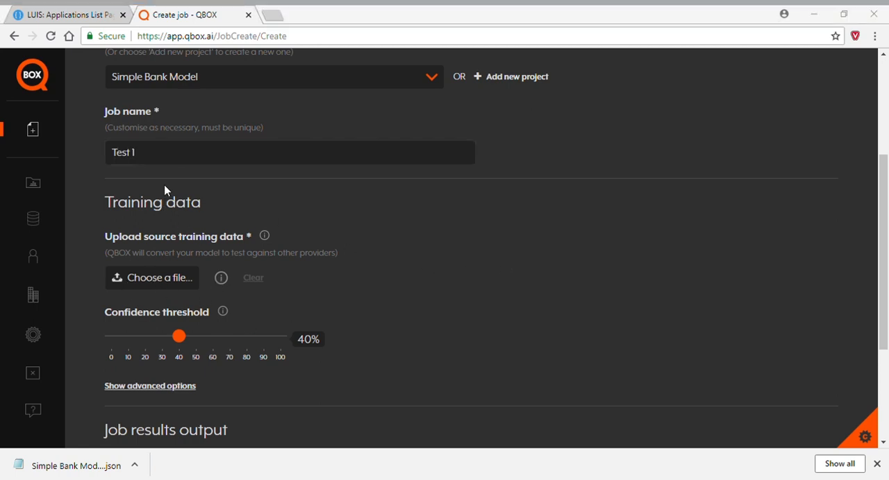
pyautogui.doubleClick(168, 93)
pyautogui.scroll(-3, 424, 304)
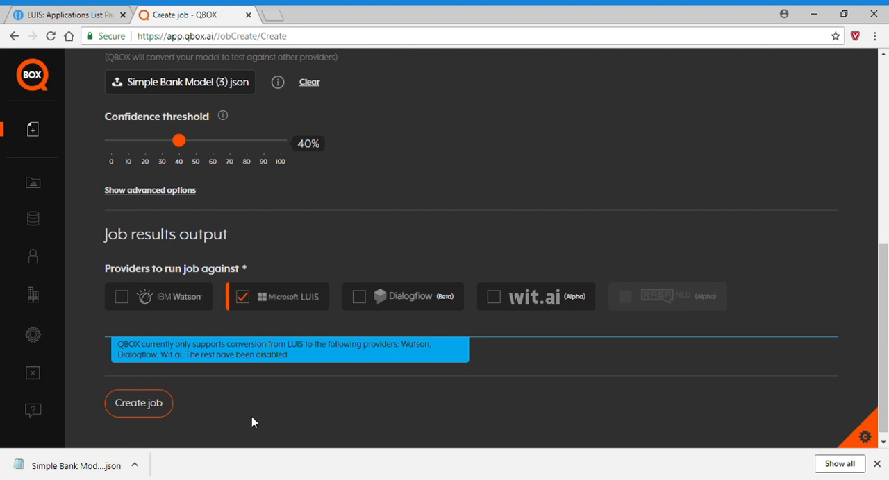
pyautogui.click(139, 407)
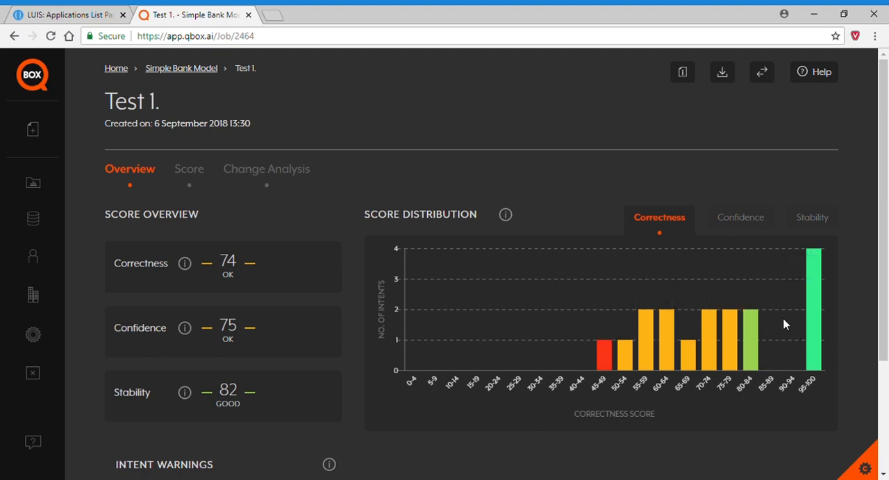
# Review the job's confidence, stability and correctness score distributions and its intent warnings.
pyautogui.click(741, 220)
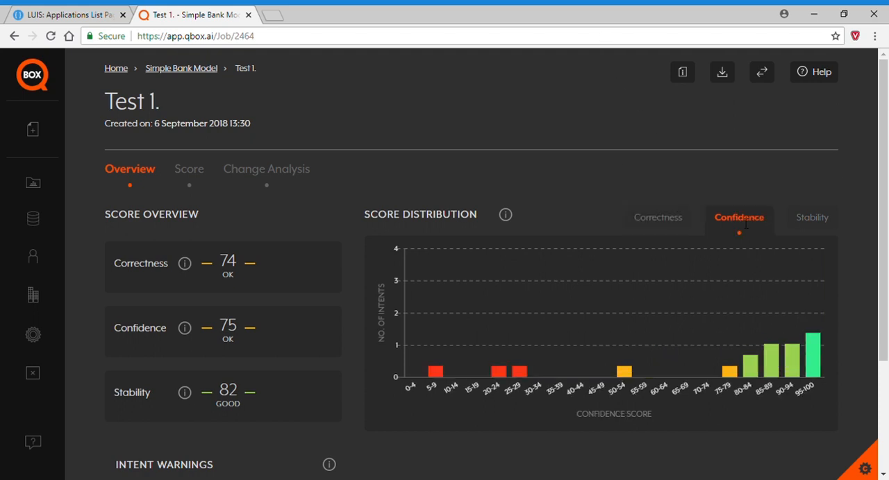
pyautogui.click(821, 220)
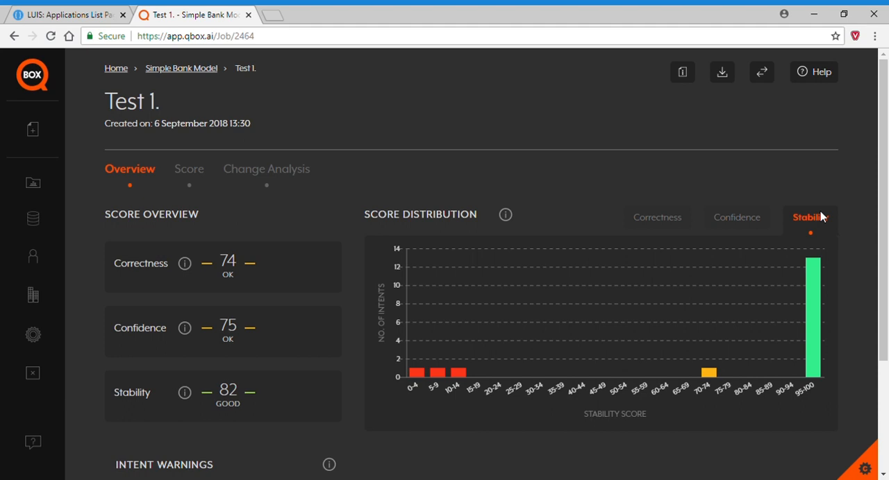
pyautogui.click(663, 222)
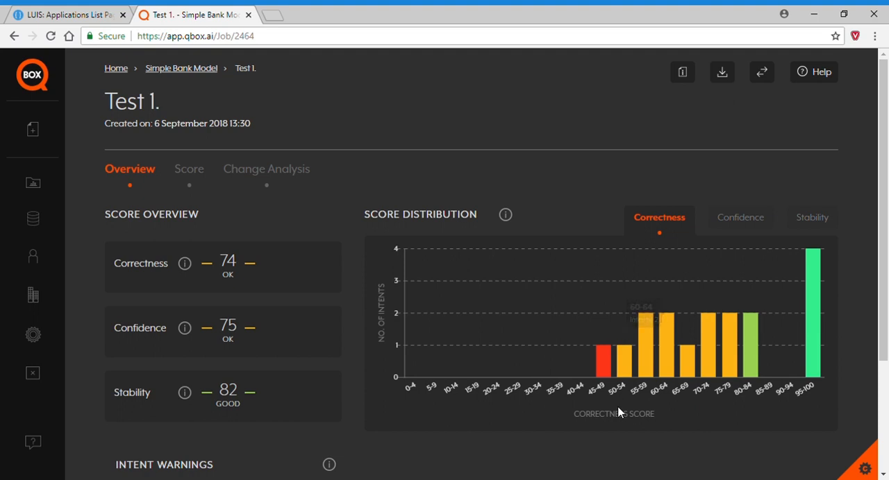
pyautogui.scroll(-2, 580, 416)
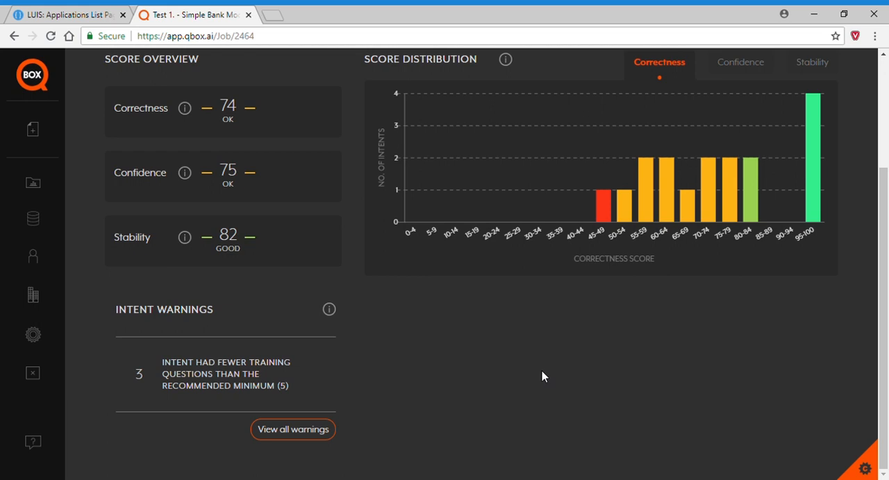
pyautogui.scroll(4, 542, 375)
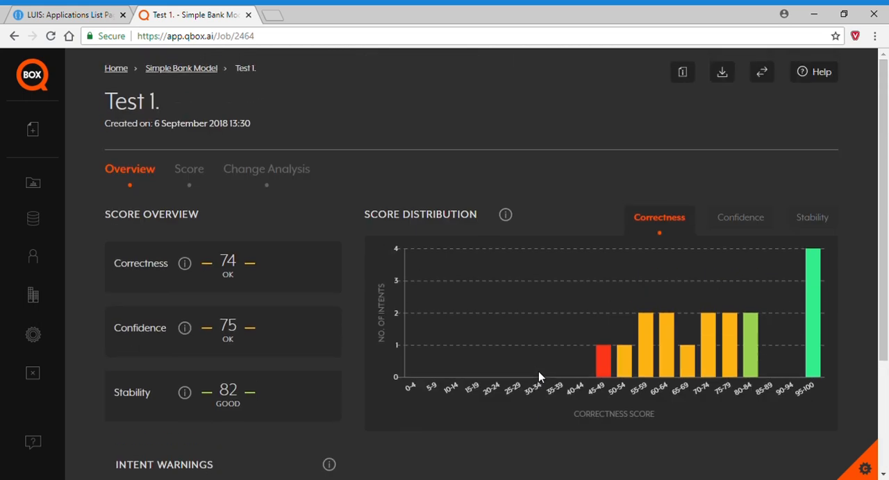
# Examine the per-intent score breakdown for correctness, confidence and stability.
pyautogui.click(197, 174)
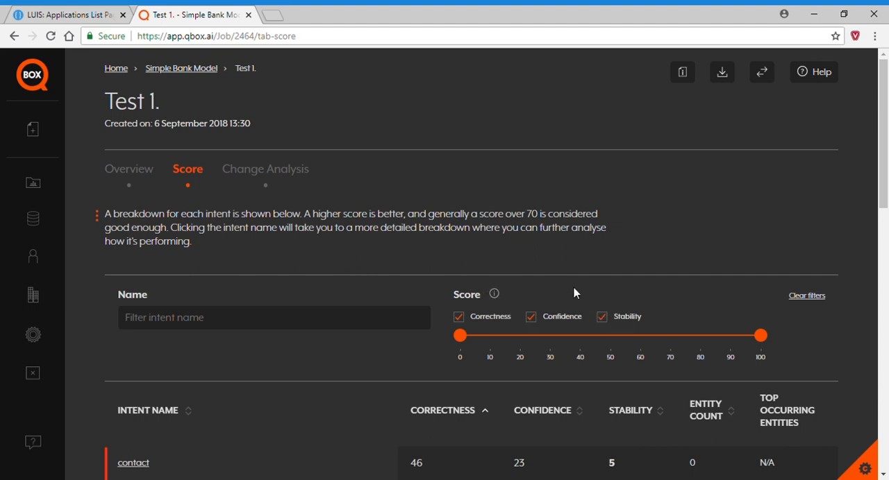
pyautogui.scroll(-9, 576, 299)
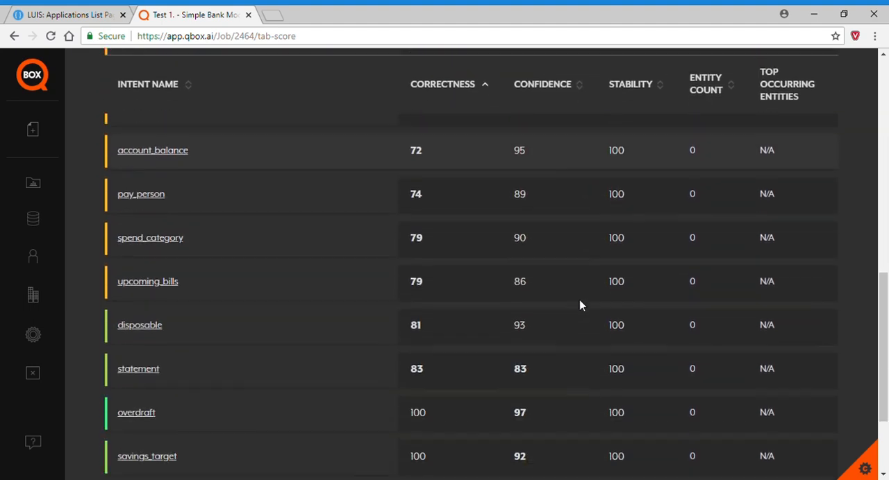
pyautogui.scroll(-2, 580, 306)
pyautogui.scroll(9, 580, 306)
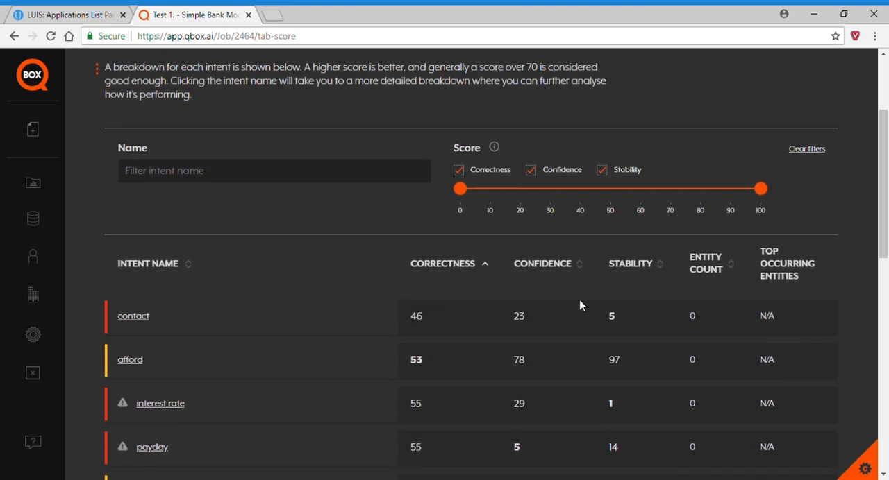
pyautogui.scroll(1, 582, 305)
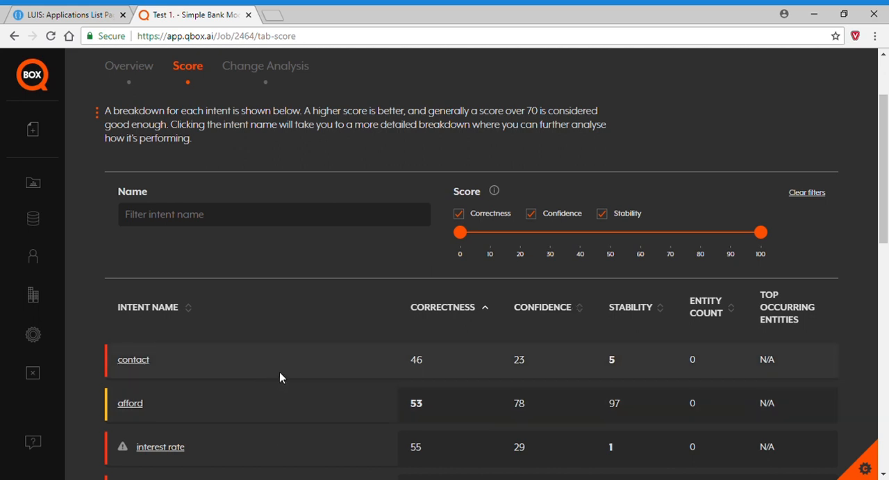
pyautogui.scroll(-1, 279, 372)
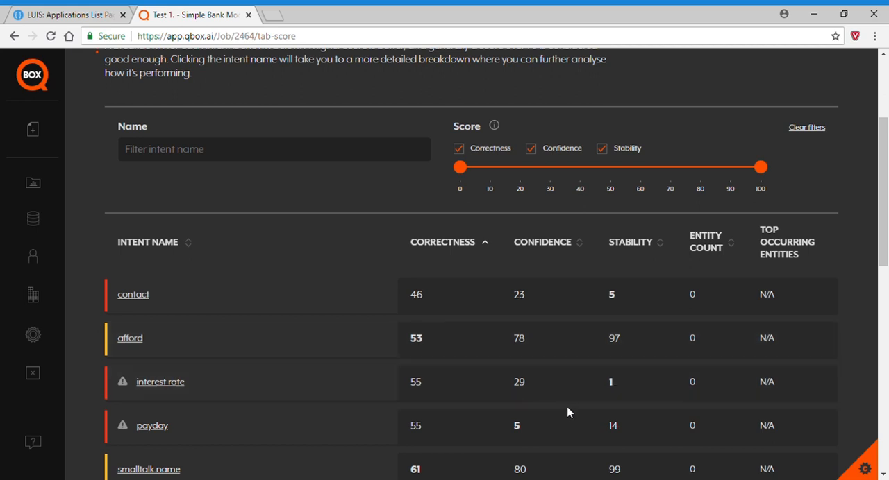
pyautogui.scroll(-2, 357, 368)
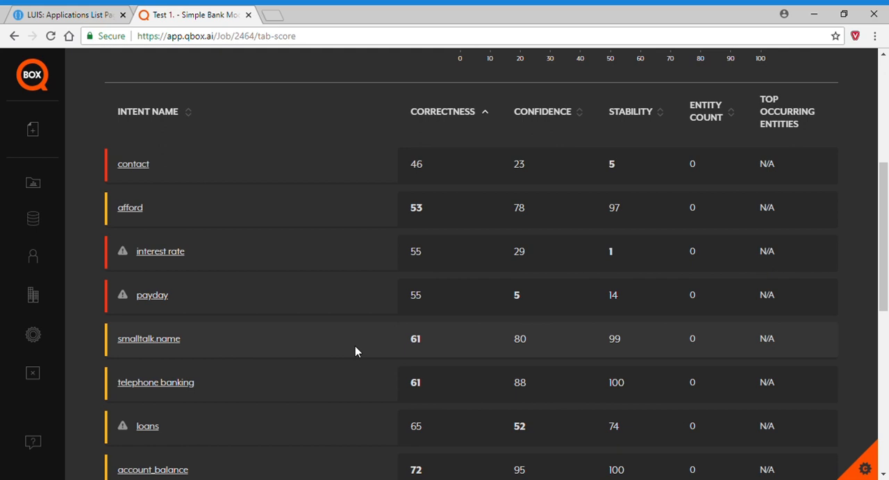
# Open the contact intent's results and view them in the simplified view, returning to the advanced view.
pyautogui.click(140, 169)
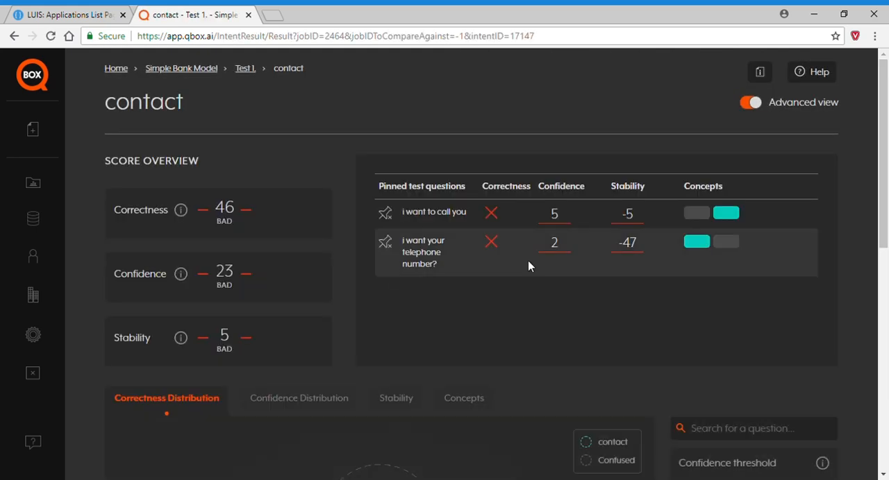
pyautogui.click(750, 103)
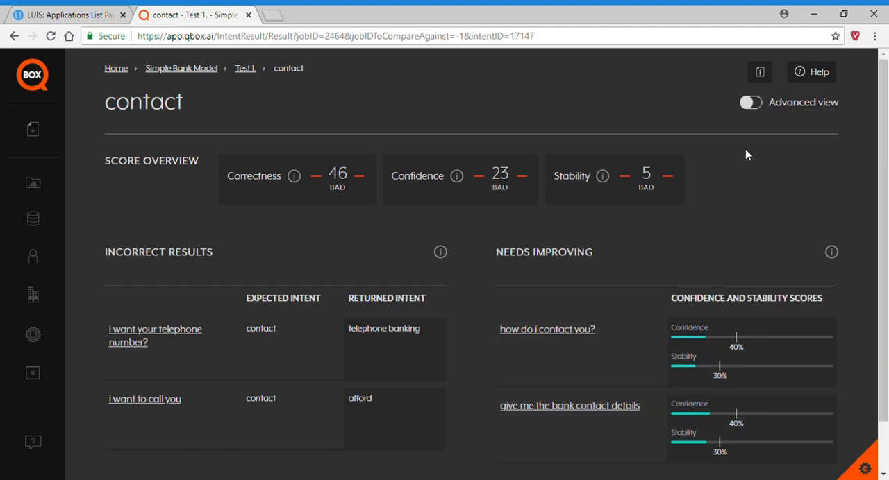
pyautogui.click(752, 106)
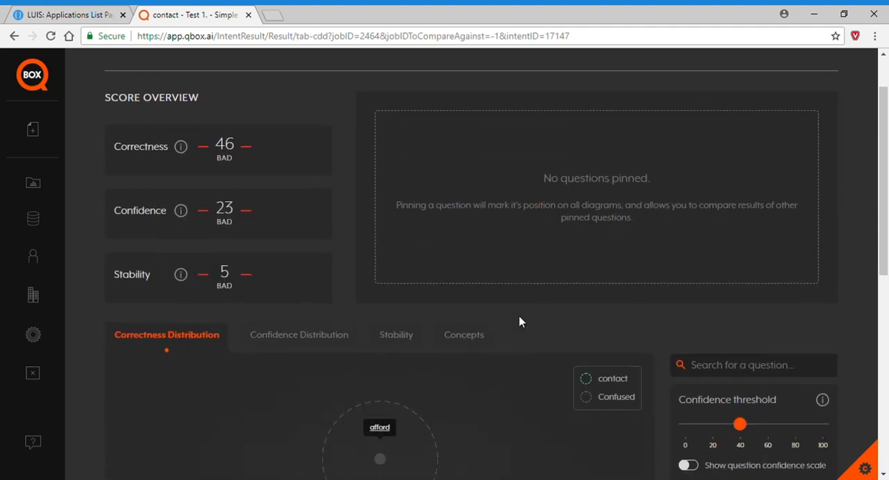
# Pin the incorrect questions "i want to call you" and "i want your telephone number?" from the Correctness Distribution diagram.
pyautogui.scroll(-3, 515, 315)
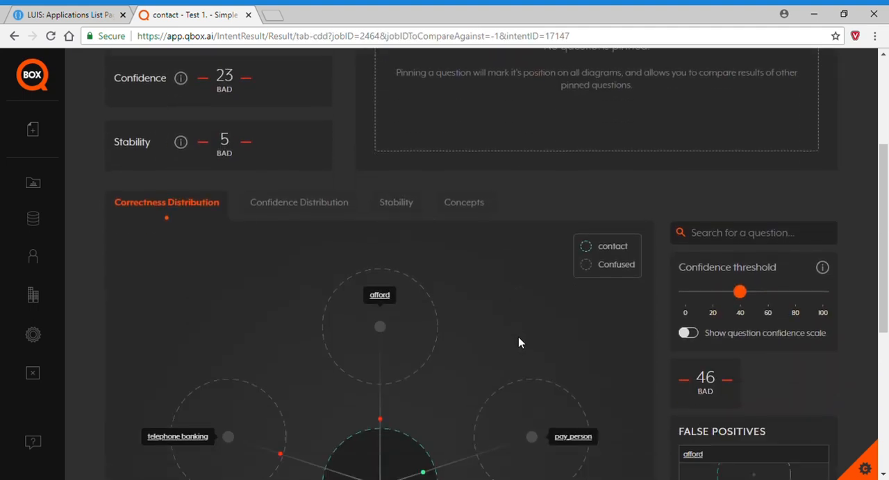
pyautogui.scroll(-3, 518, 342)
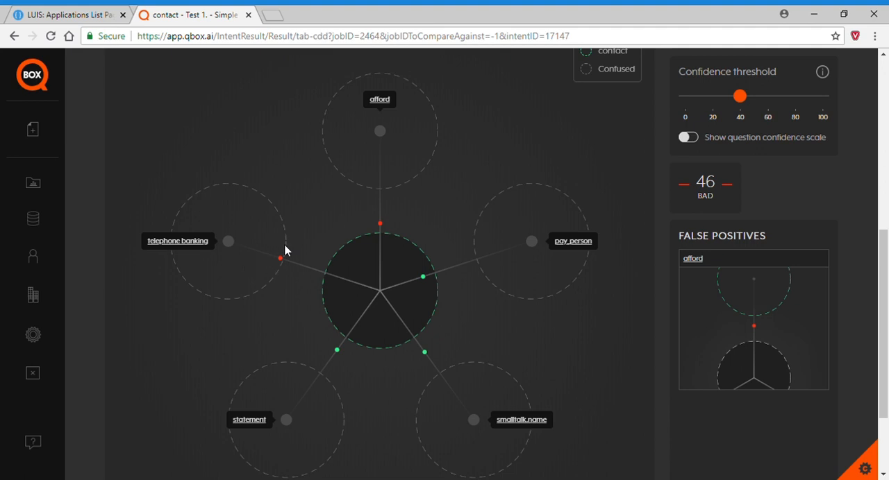
pyautogui.moveTo(381, 225)
pyautogui.moveTo(279, 259)
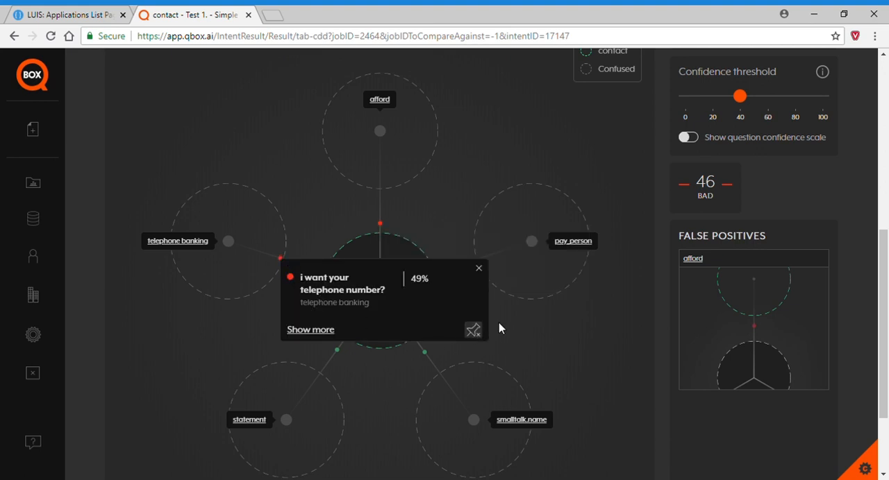
pyautogui.scroll(6, 507, 324)
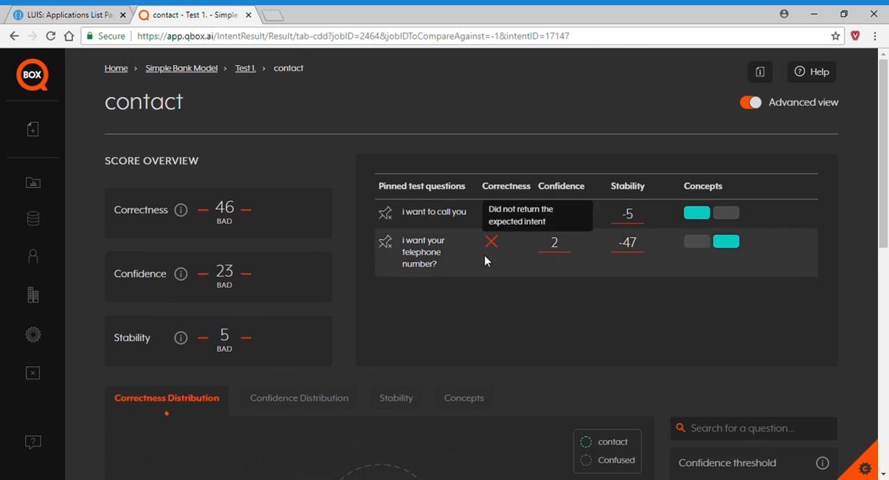
# Pin "how do i contact you?" and "give me the bank contact details" from the Confidence Distribution diagram and review the pinned questions.
pyautogui.scroll(-2, 510, 304)
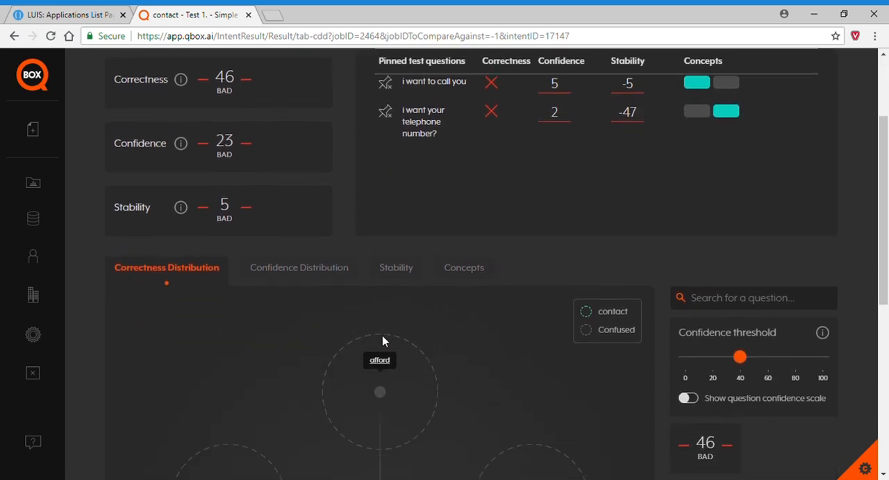
pyautogui.click(319, 273)
pyautogui.scroll(-4, 503, 364)
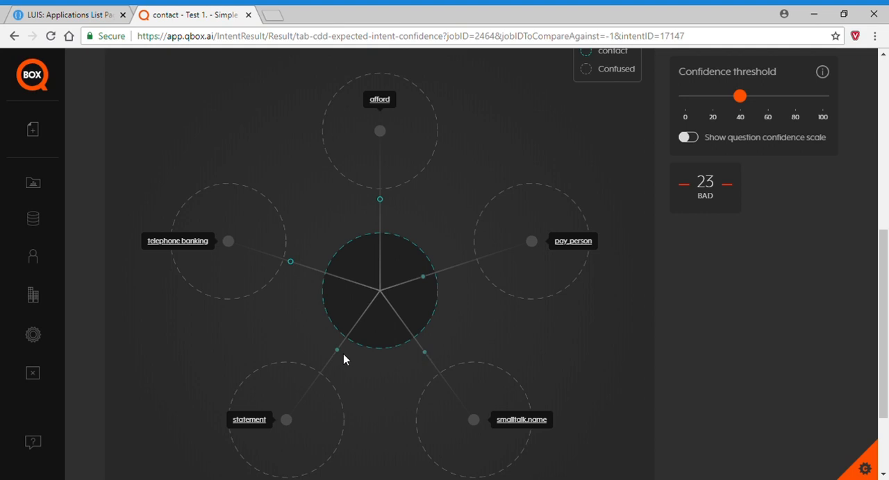
pyautogui.click(422, 354)
pyautogui.click(424, 354)
pyautogui.moveTo(337, 352)
pyautogui.click(531, 421)
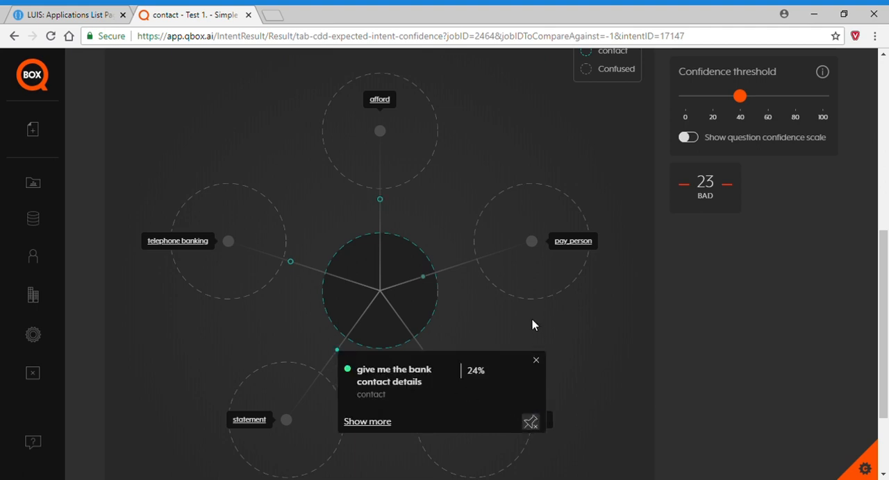
pyautogui.scroll(5, 532, 325)
pyautogui.moveTo(490, 313)
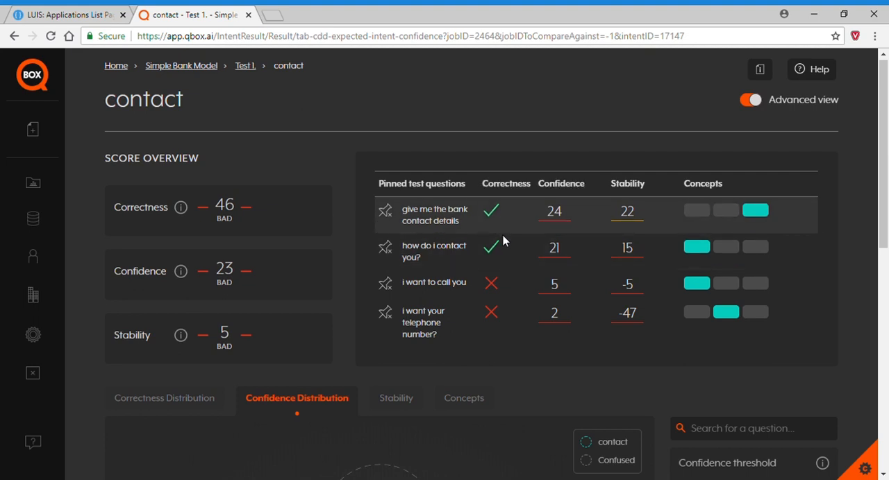
pyautogui.scroll(-3, 550, 386)
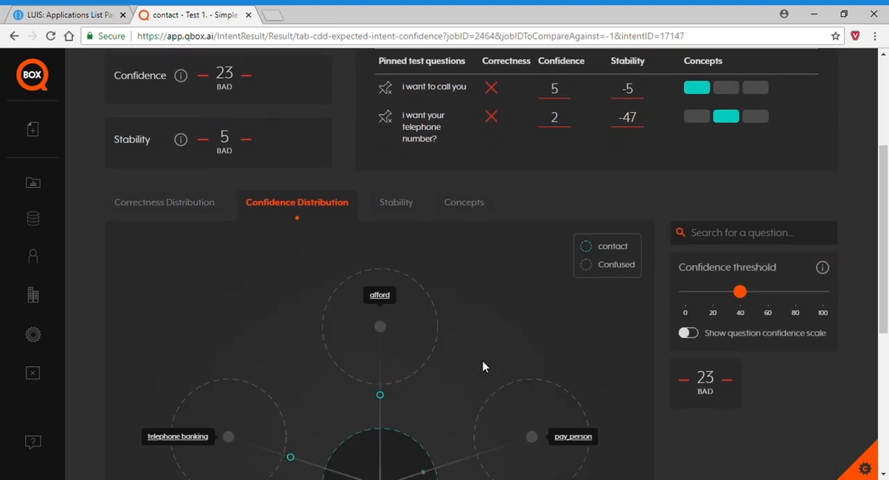
# Examine the contact intent's Stability diagram, including the question confused with telephone banking, against the pinned questions' stability scores.
pyautogui.click(398, 210)
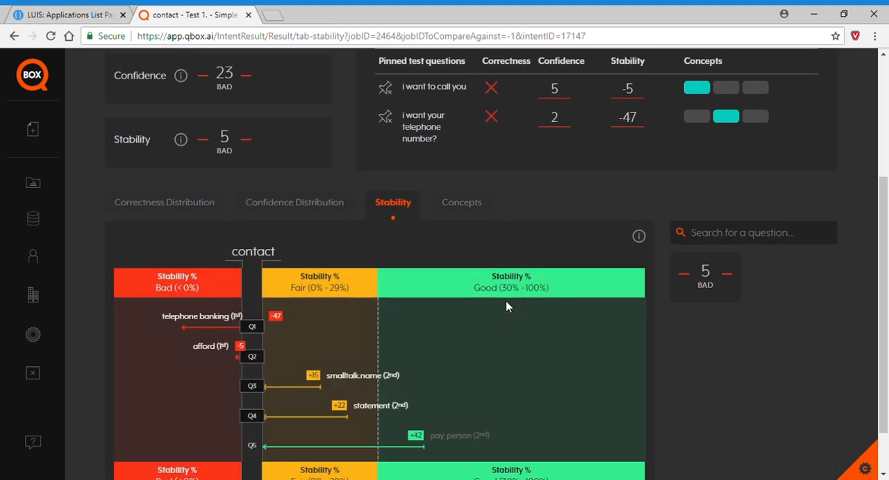
pyautogui.scroll(-1, 475, 371)
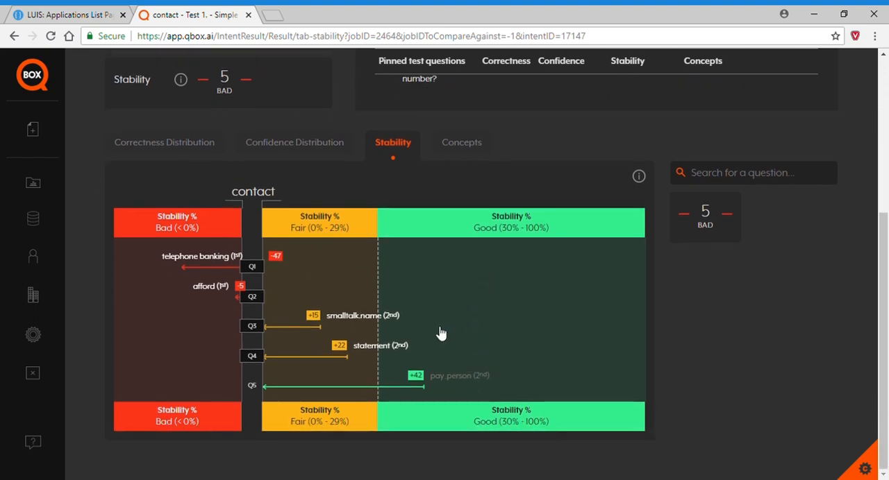
pyautogui.moveTo(256, 267)
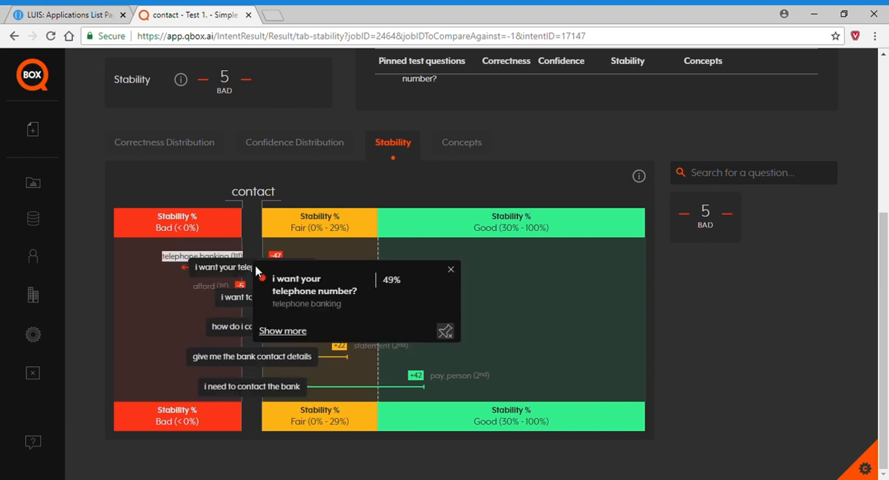
pyautogui.scroll(3, 457, 218)
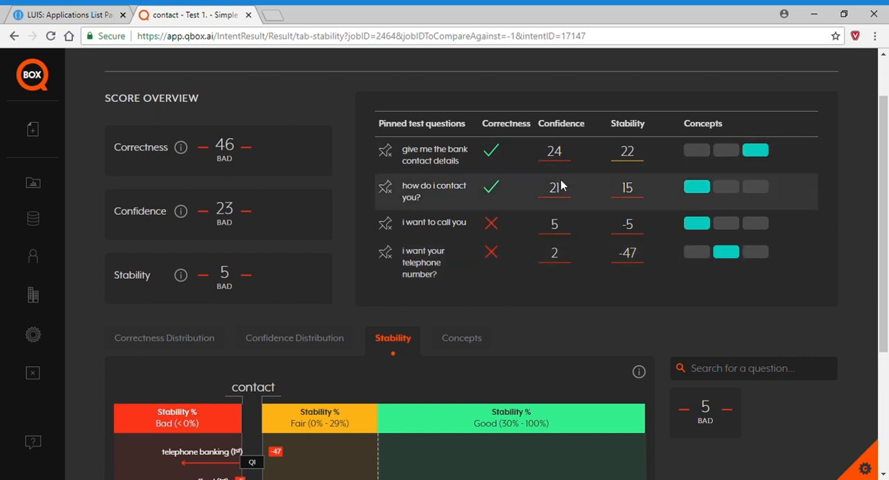
pyautogui.scroll(-3, 525, 304)
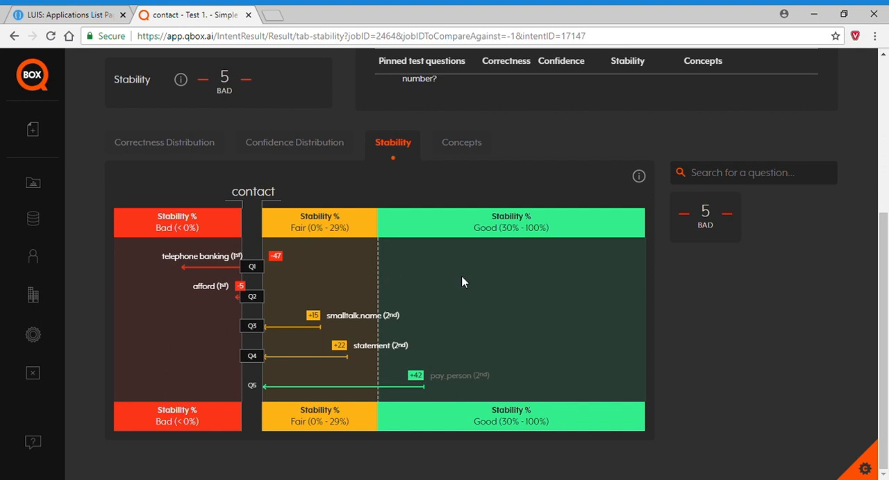
# Show the returned intents and training questions for the incorrect question "i want to call you" from the Correctness Distribution diagram.
pyautogui.scroll(2, 463, 282)
pyautogui.click(167, 276)
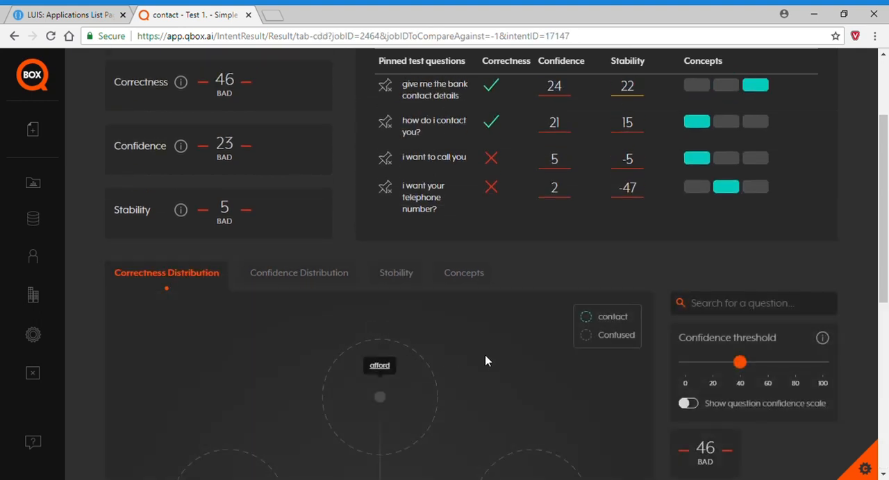
pyautogui.scroll(-3, 486, 361)
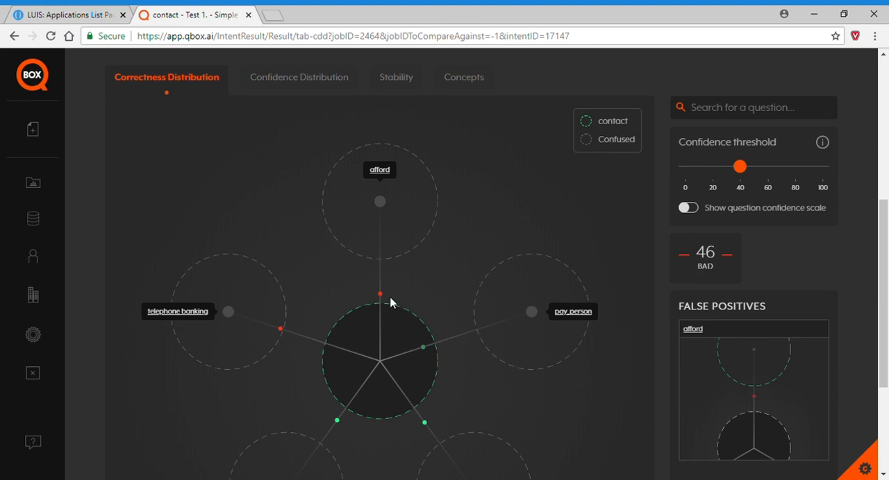
pyautogui.moveTo(380, 295)
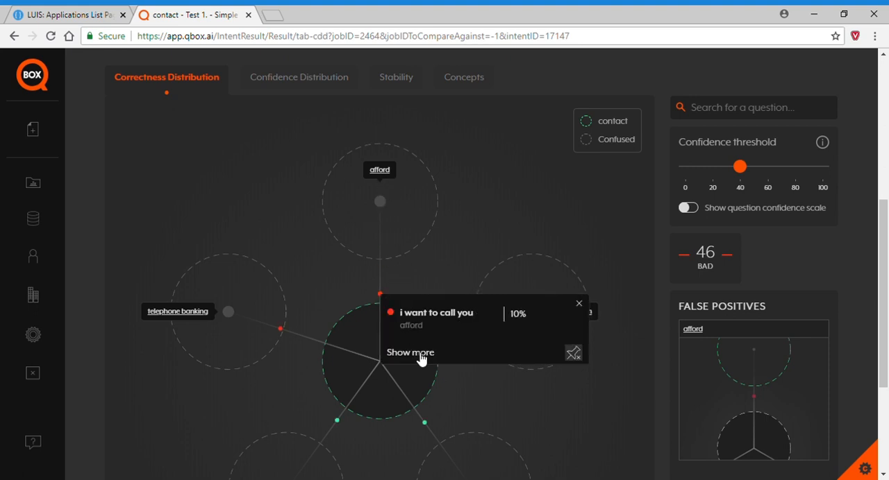
pyautogui.click(420, 355)
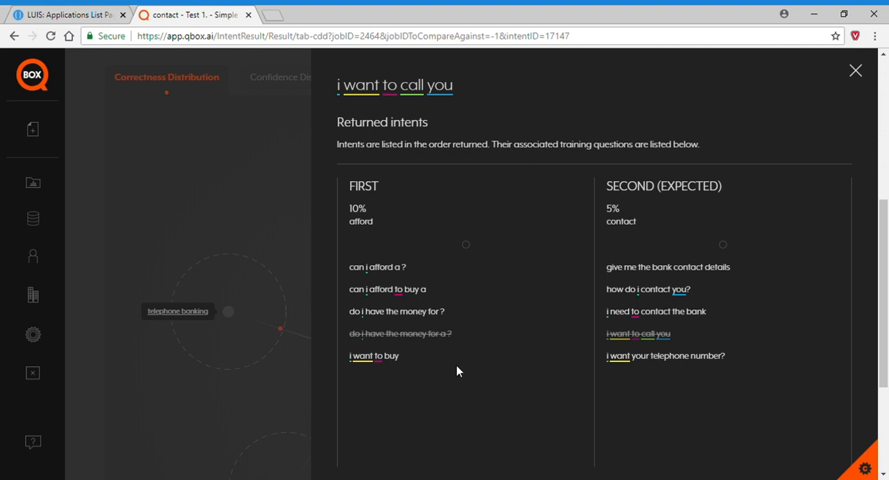
# Check the concept of the pinned question "i want to call you" and reopen its returned-intents details.
pyautogui.click(276, 153)
pyautogui.scroll(5, 417, 208)
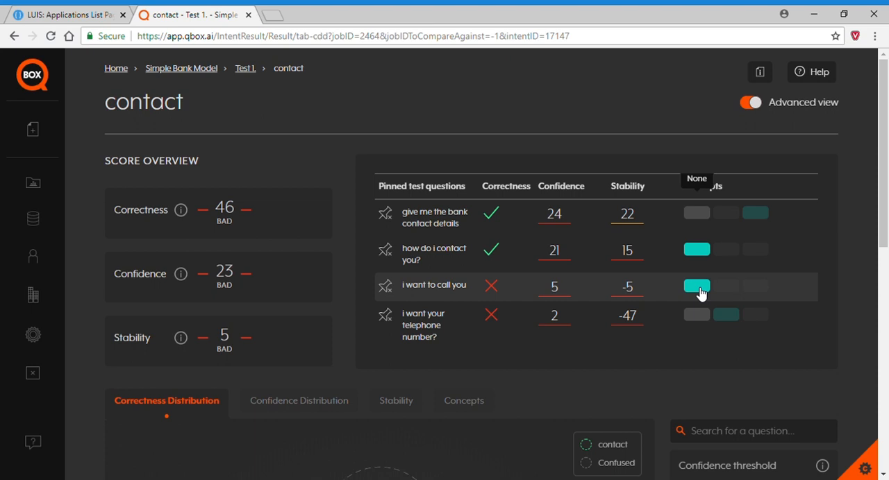
pyautogui.scroll(-5, 700, 293)
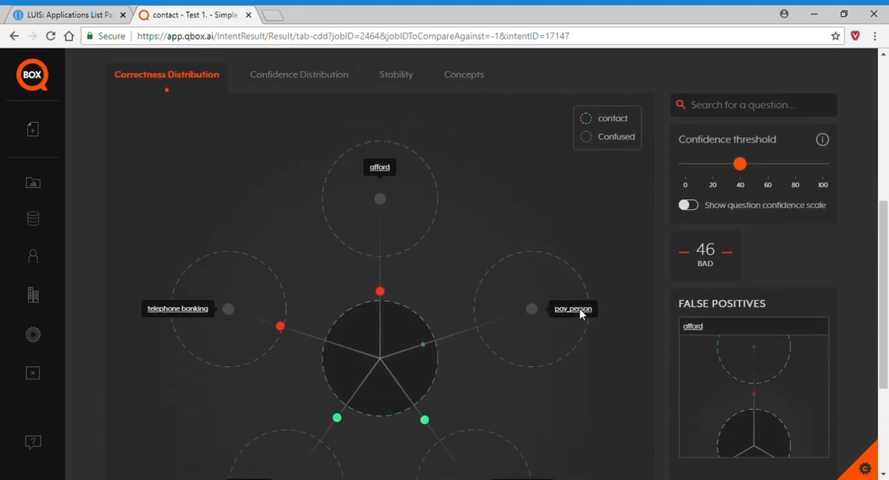
pyautogui.click(384, 295)
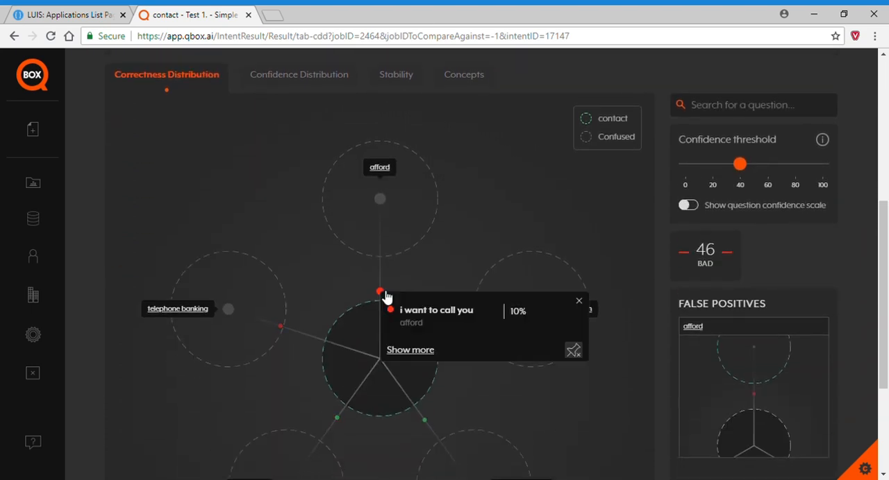
pyautogui.click(410, 351)
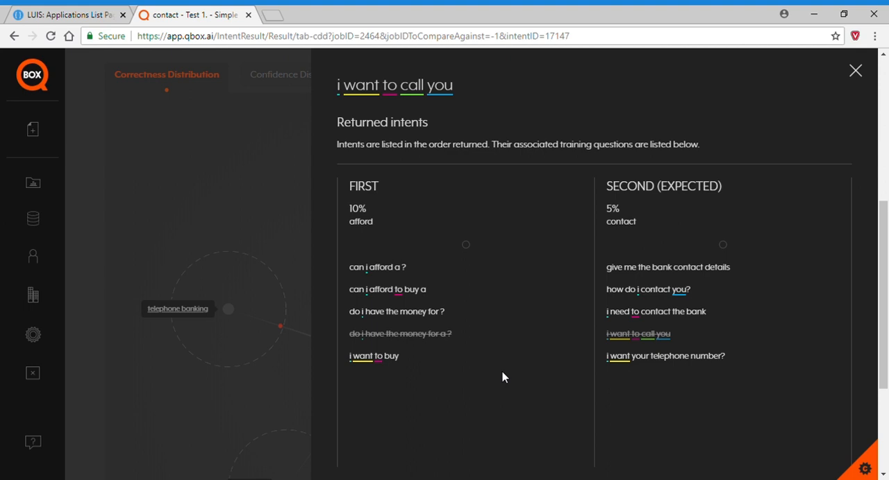
# Switch to LUIS, open the Contact intent of the Simple Bank Model and add the utterance "I need to call you".
pyautogui.click(79, 15)
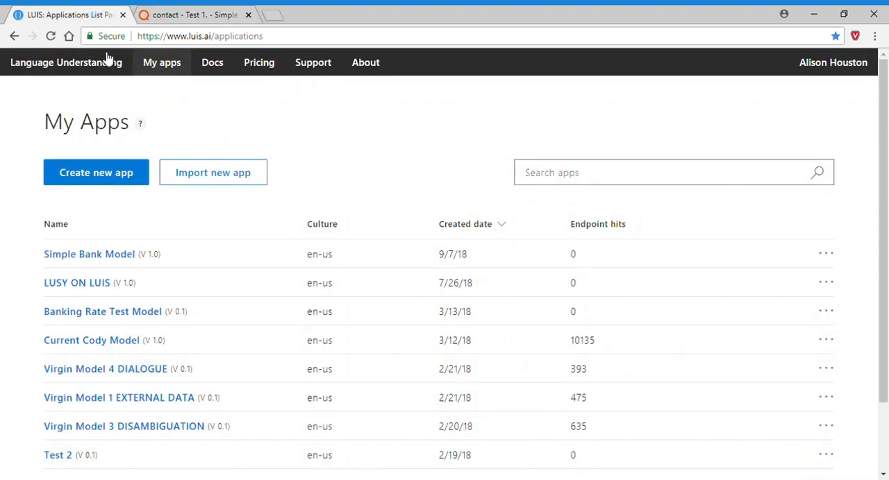
pyautogui.click(84, 255)
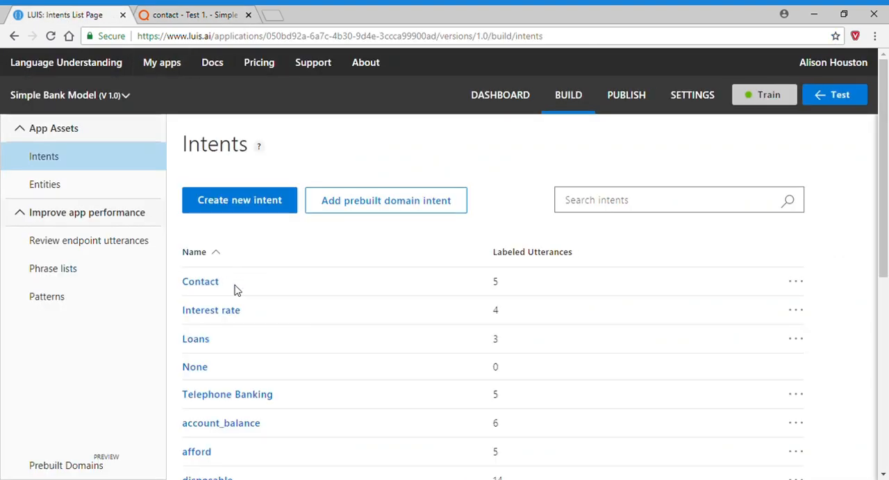
pyautogui.click(195, 286)
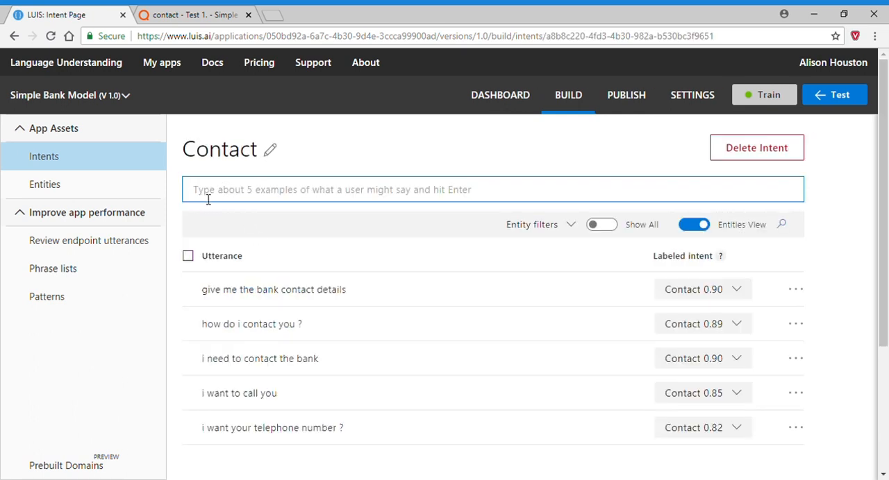
pyautogui.write('I need ')
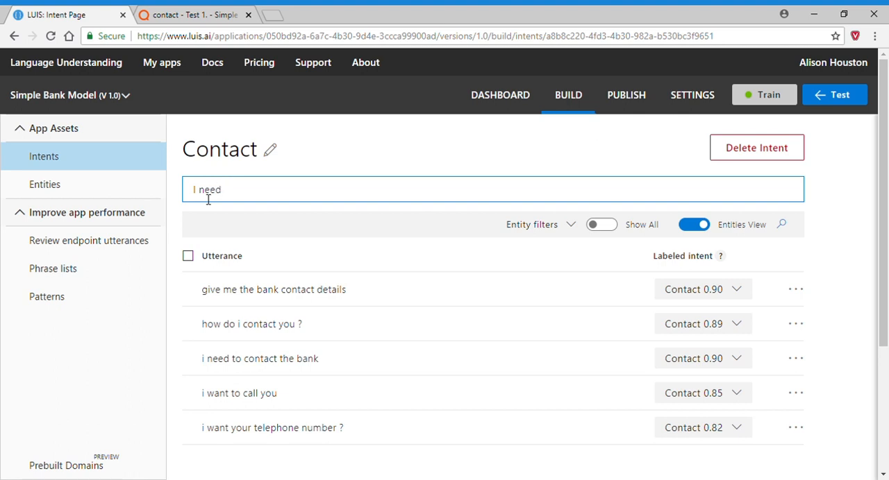
pyautogui.write('to call you')
pyautogui.press('Return')
# Add the utterances "I would like to call the bank" and "How can I call my bank?" to the Contact intent.
pyautogui.write('I woul')
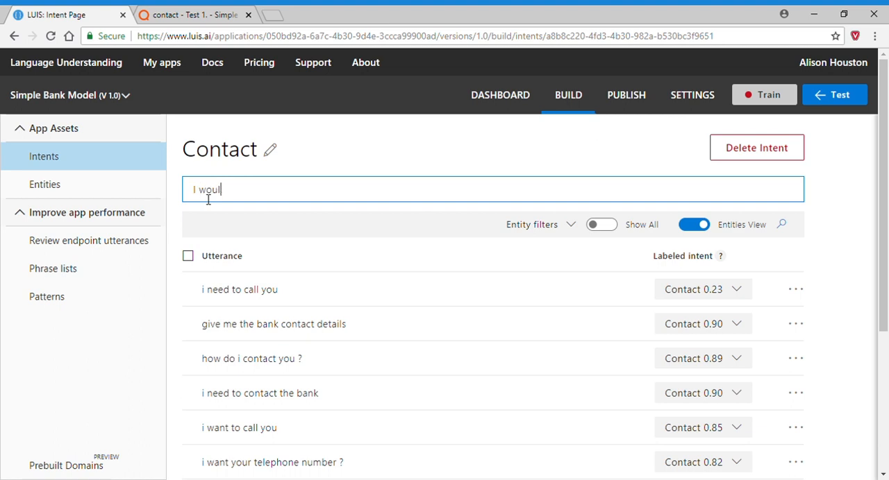
pyautogui.write('d like to call the bank')
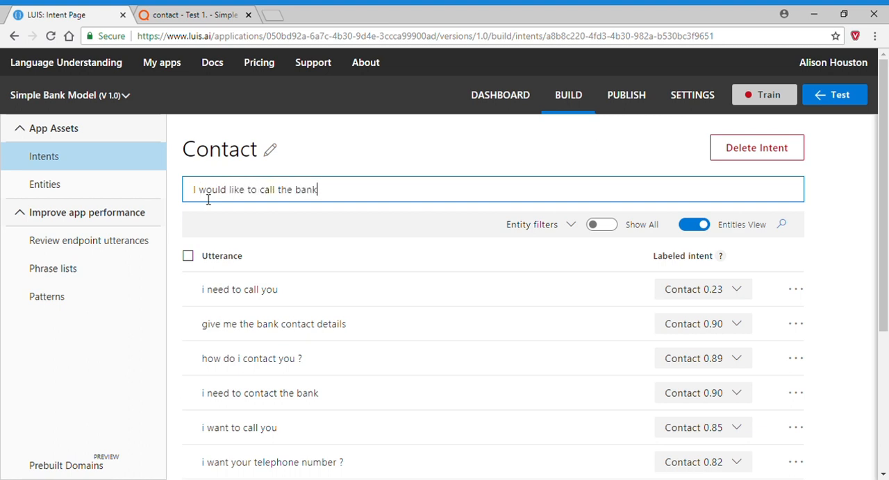
pyautogui.press('Return')
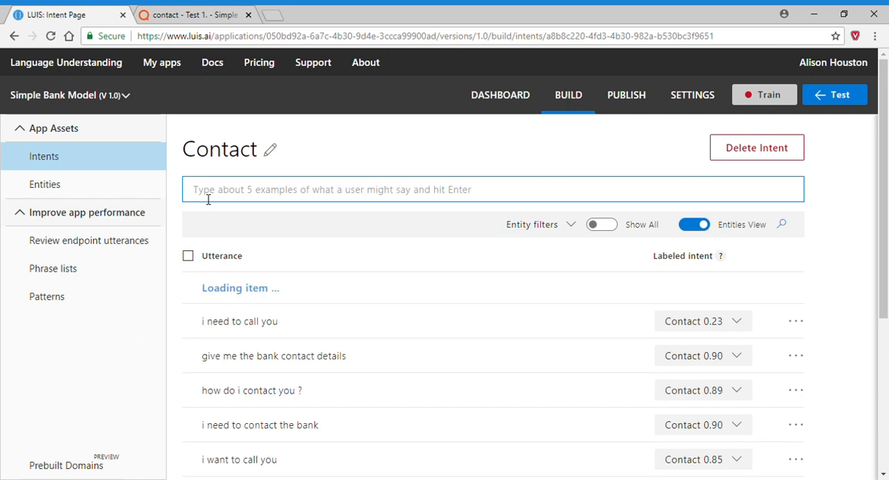
pyautogui.write('How can I call')
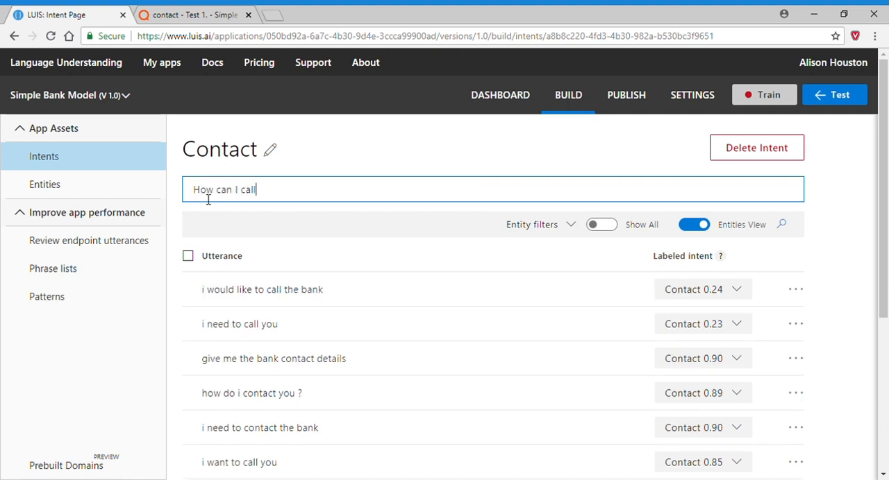
pyautogui.write(' my bank?')
pyautogui.press('Return')
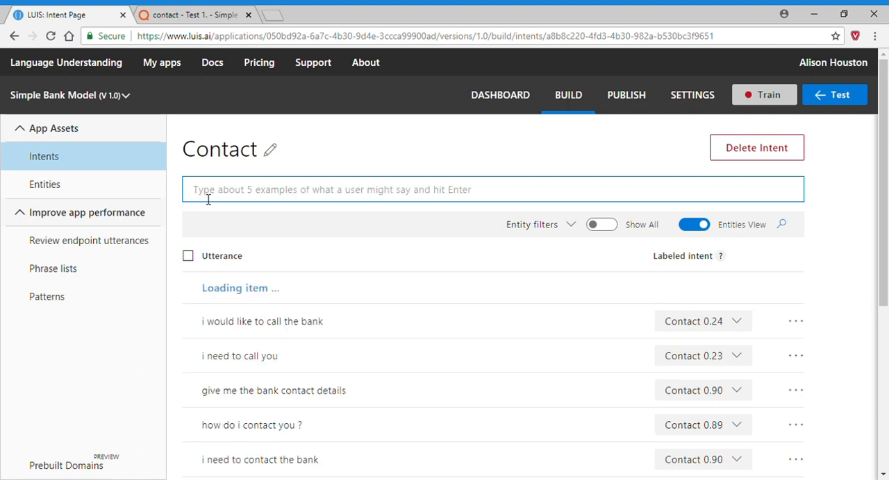
# Switch to QBOX and show the returned intents for the incorrect question "i want your telephone number?".
pyautogui.click(176, 16)
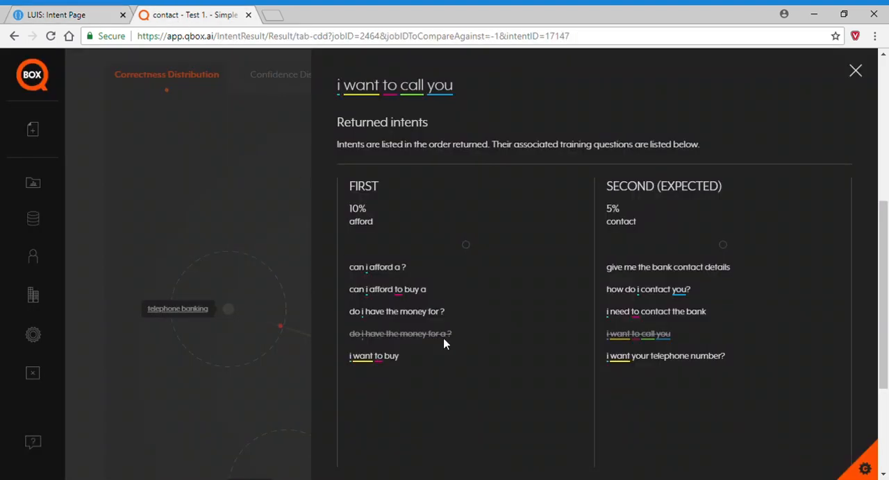
pyautogui.click(248, 185)
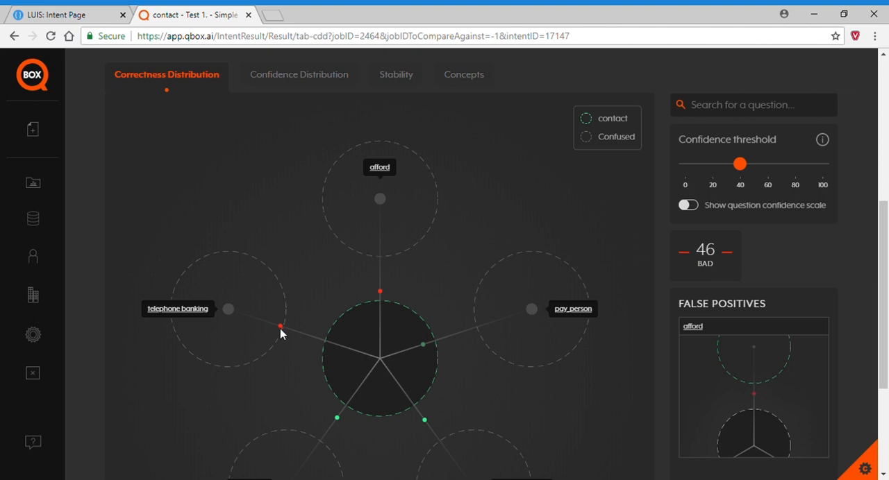
pyautogui.click(281, 327)
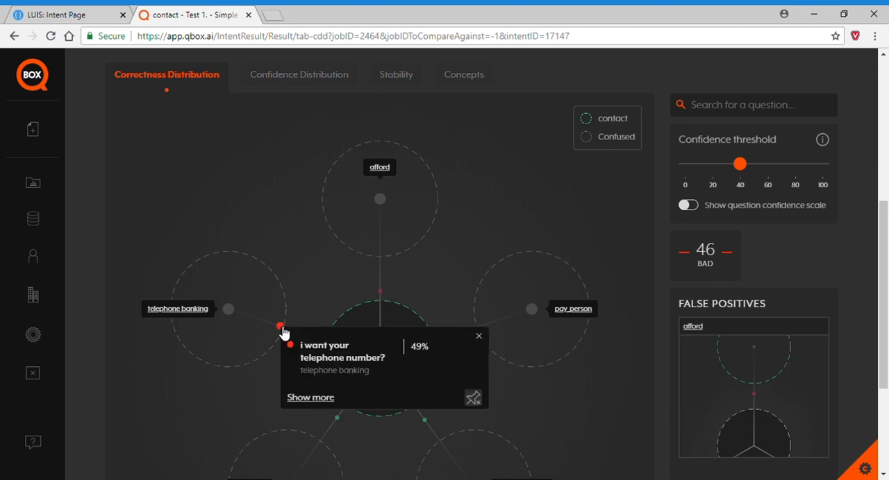
pyautogui.click(326, 401)
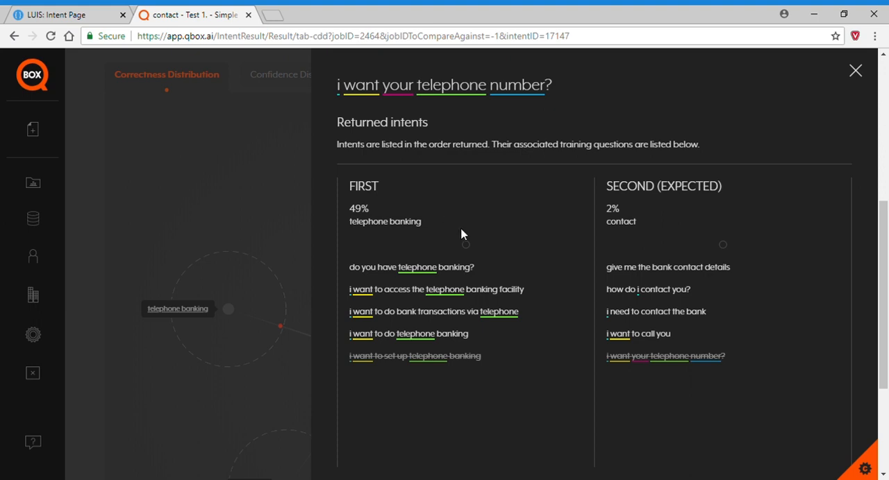
# Review the concept behind "i want your telephone number?" in the Concepts view and return to the Correctness Distribution diagram.
pyautogui.click(244, 174)
pyautogui.scroll(5, 481, 193)
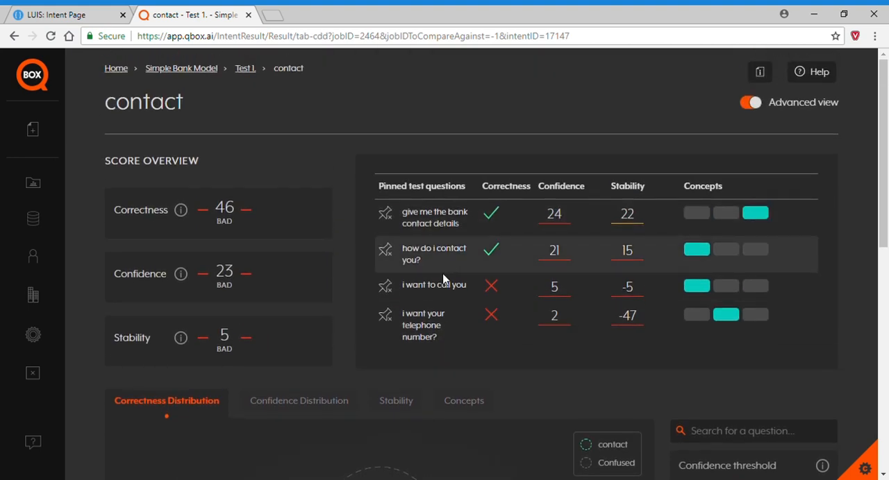
pyautogui.moveTo(729, 321)
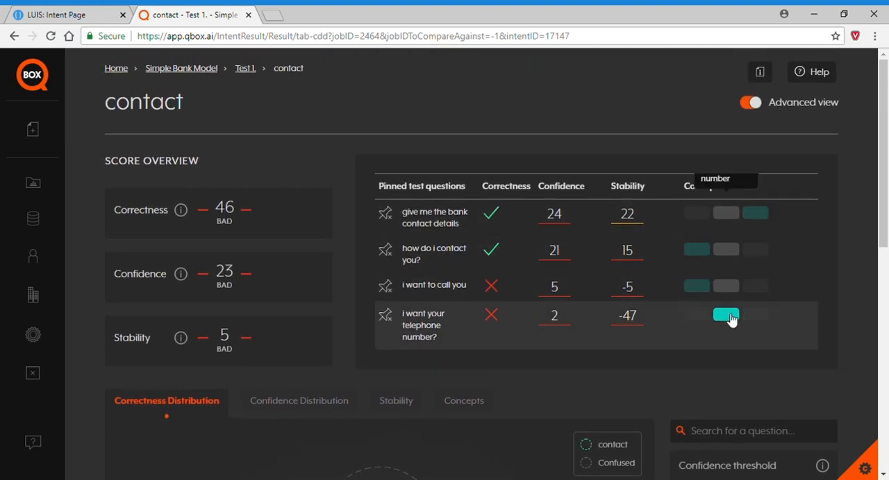
pyautogui.click(726, 317)
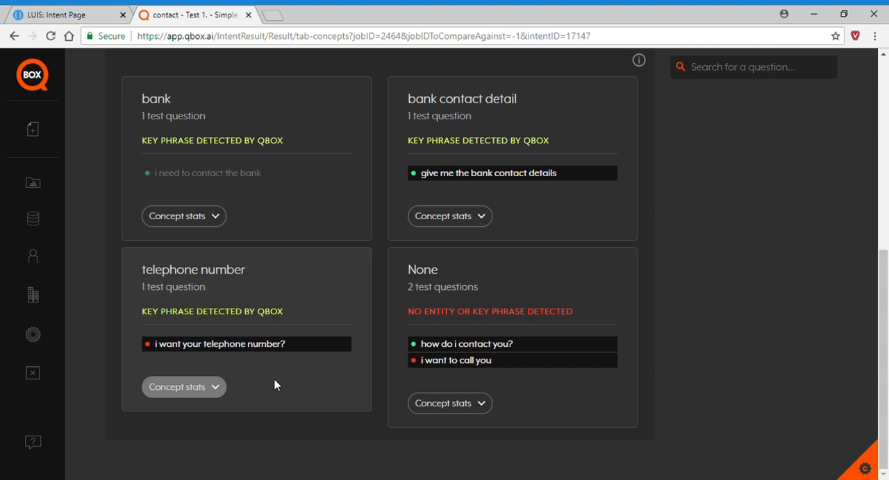
pyautogui.scroll(4, 278, 382)
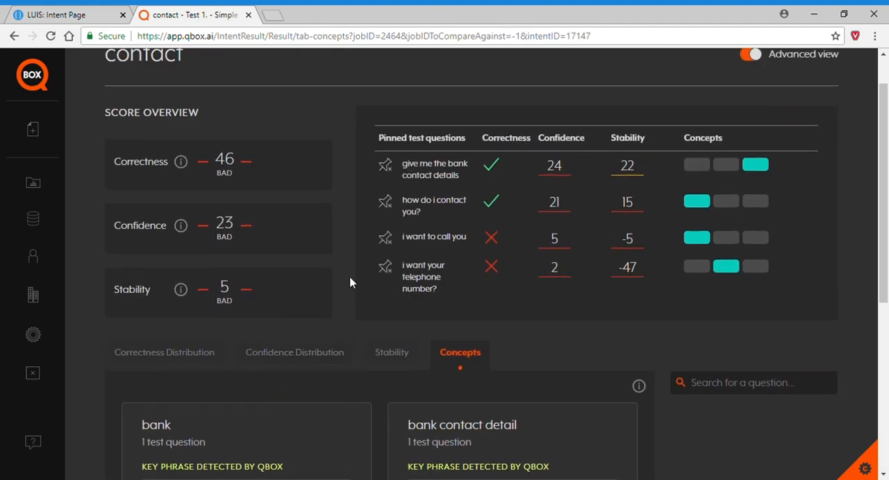
pyautogui.click(205, 353)
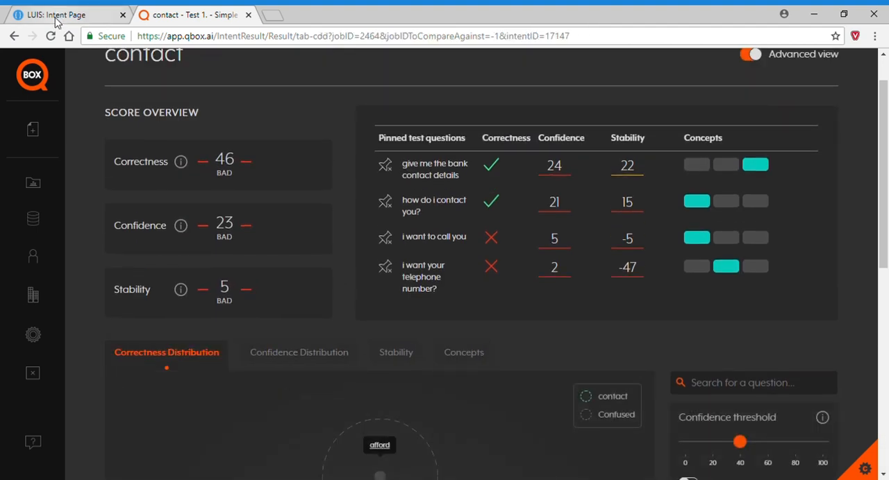
# Switch to LUIS and add the utterance "Tell me your telephone number" to the Contact intent.
pyautogui.click(59, 15)
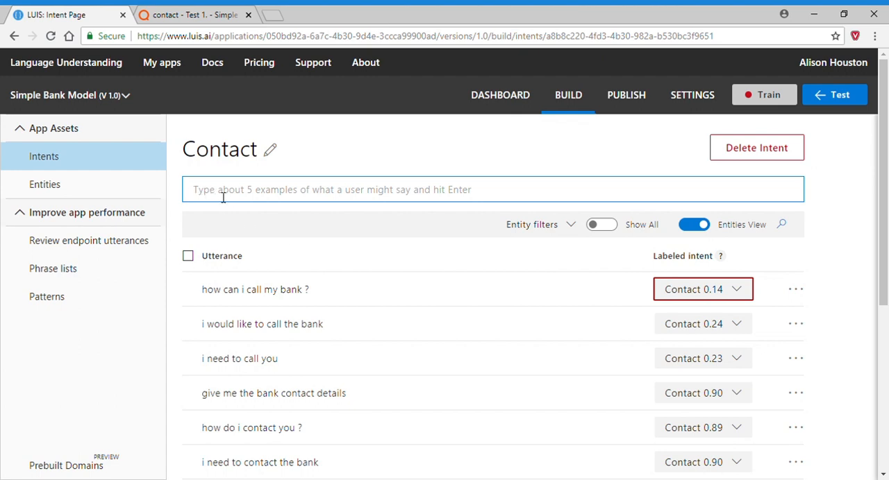
pyautogui.write('Tell me')
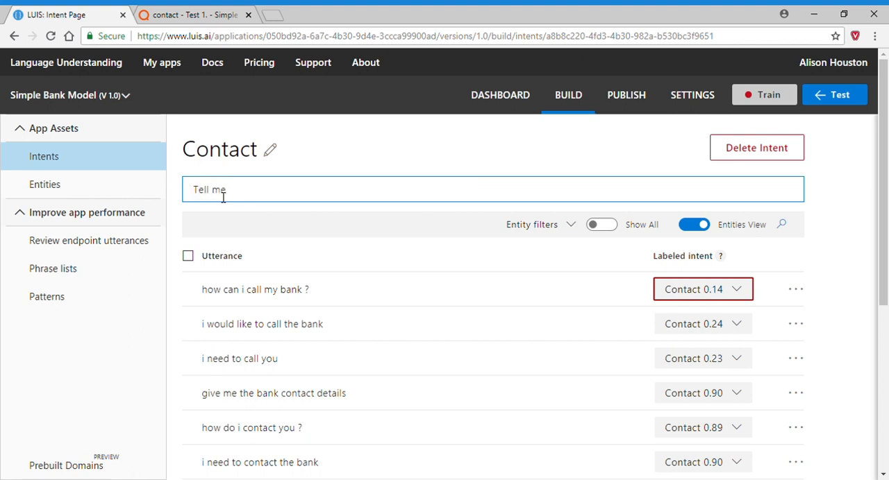
pyautogui.write(' your telephone number')
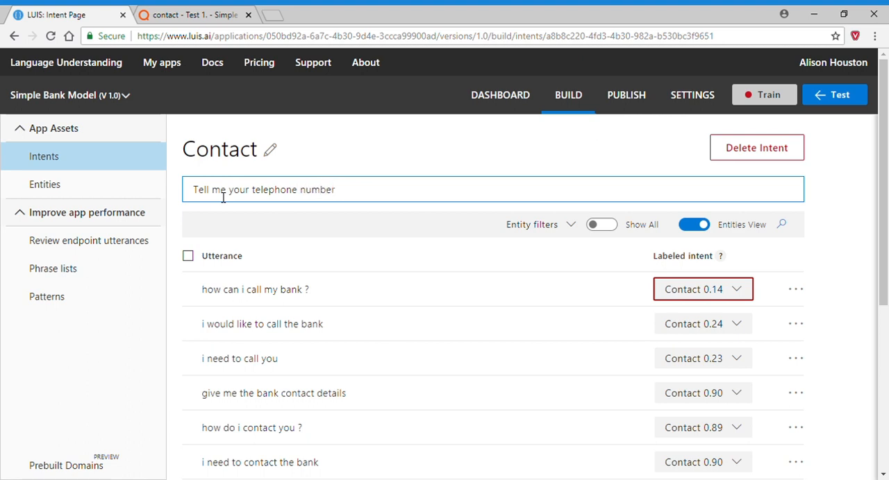
pyautogui.press('Return')
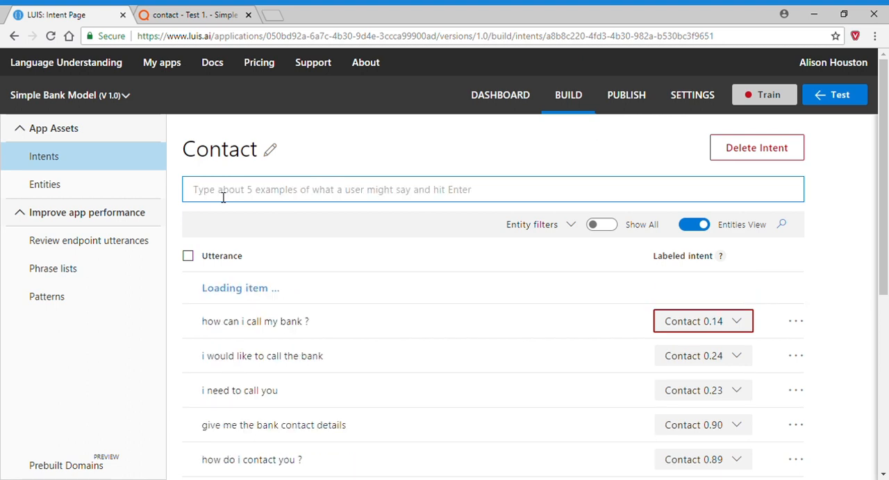
# Add the utterance "Could I have the telephone number for my bank?" to the Contact intent.
pyautogui.write('Could I have ')
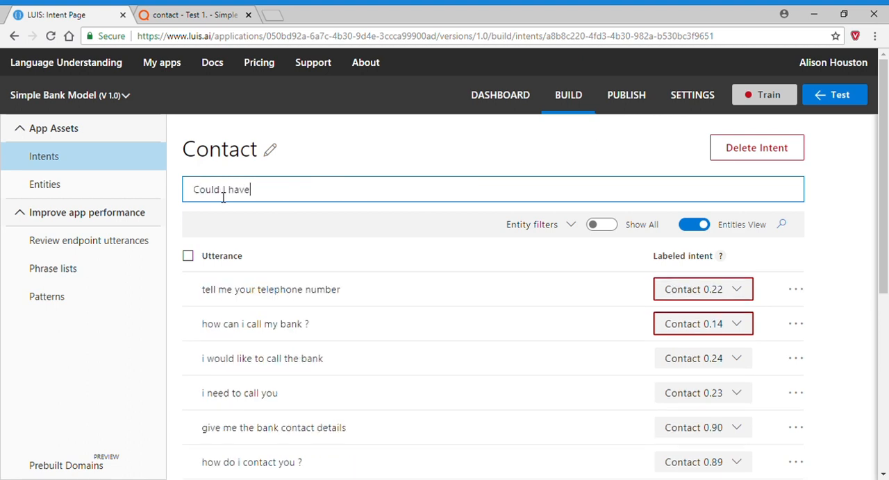
pyautogui.write('the telephone numbe')
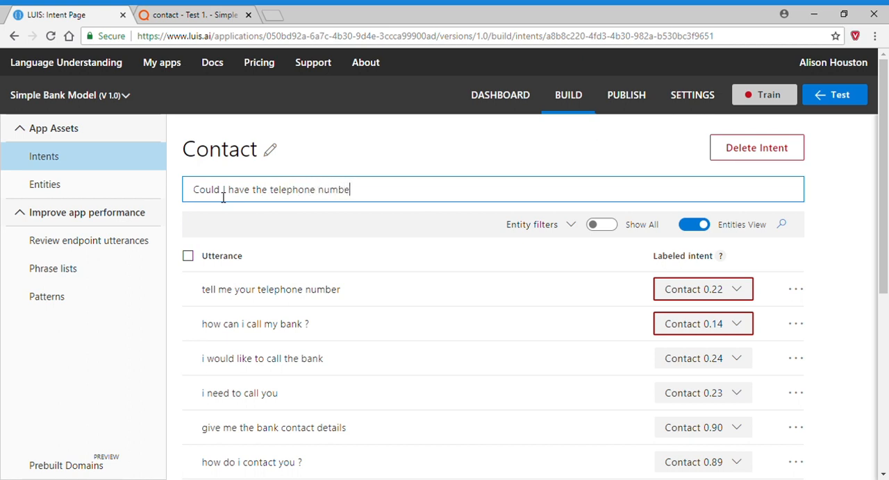
pyautogui.write('r for my bank?')
pyautogui.press('Return')
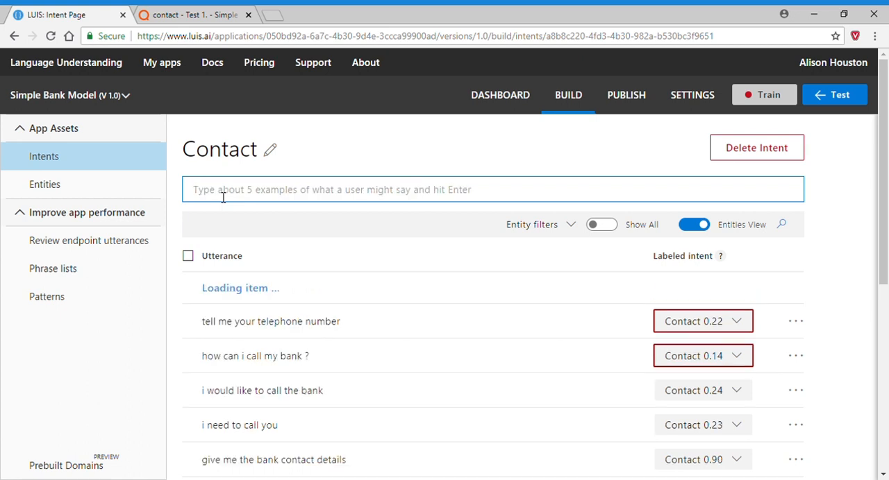
# Switch to QBOX and examine which training questions of the returned intents share words with "i want your telephone number?".
pyautogui.click(164, 15)
pyautogui.scroll(-4, 474, 396)
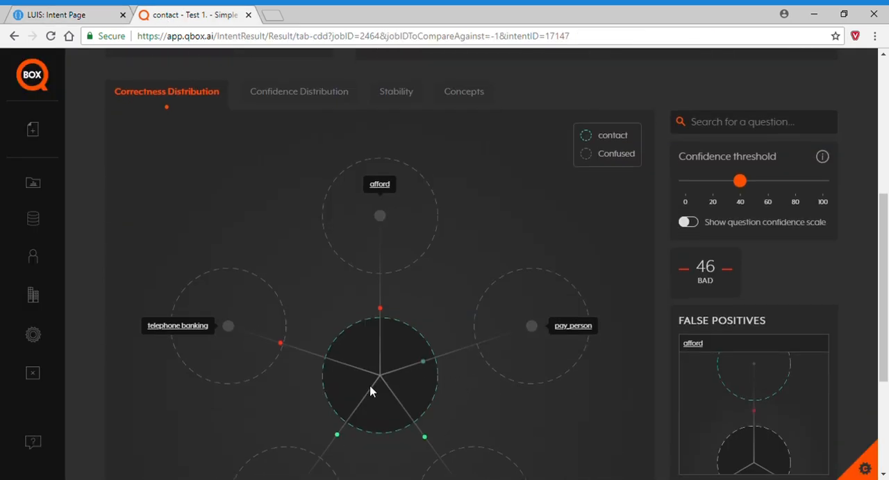
pyautogui.click(282, 345)
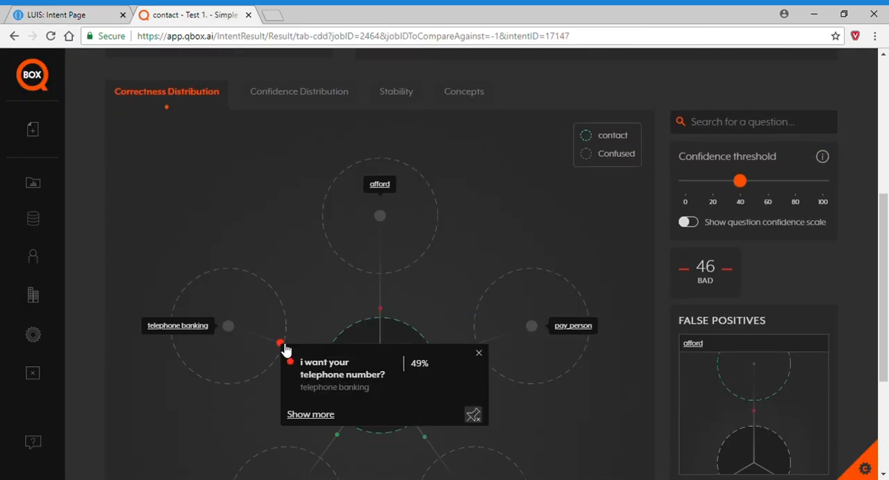
pyautogui.click(321, 417)
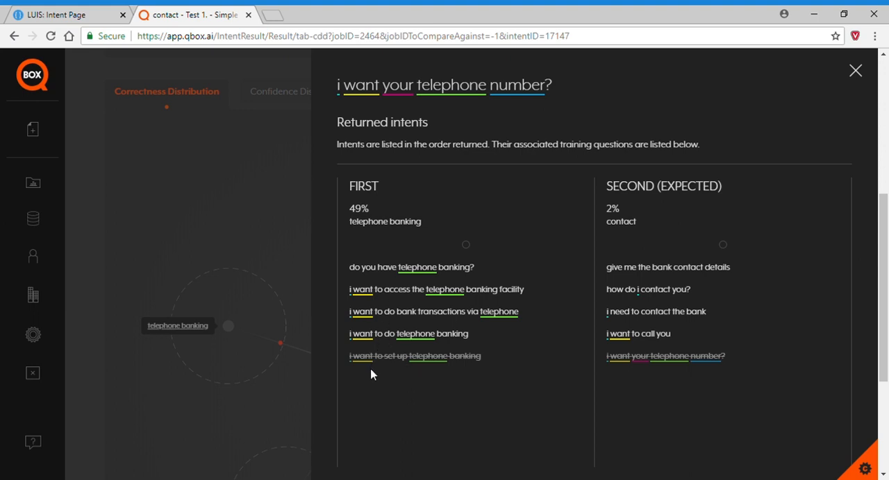
# Switch to LUIS and open the Telephone Banking intent of the Simple Bank Model.
pyautogui.click(70, 14)
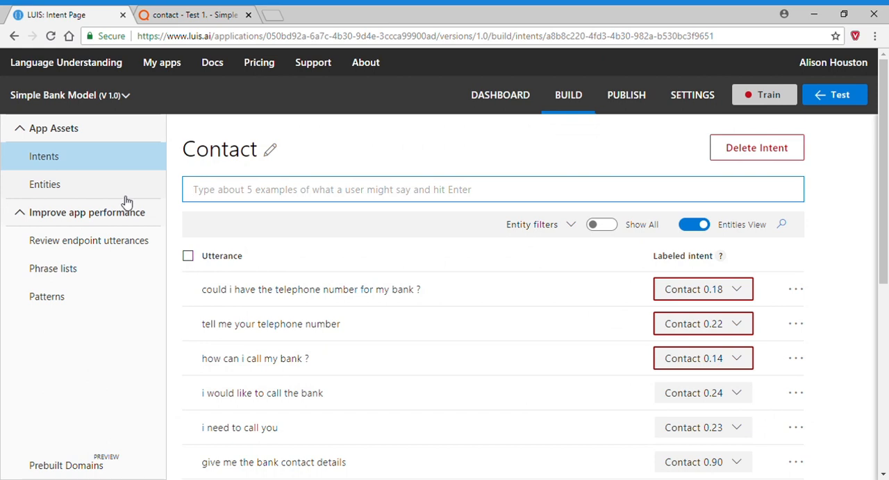
pyautogui.click(61, 164)
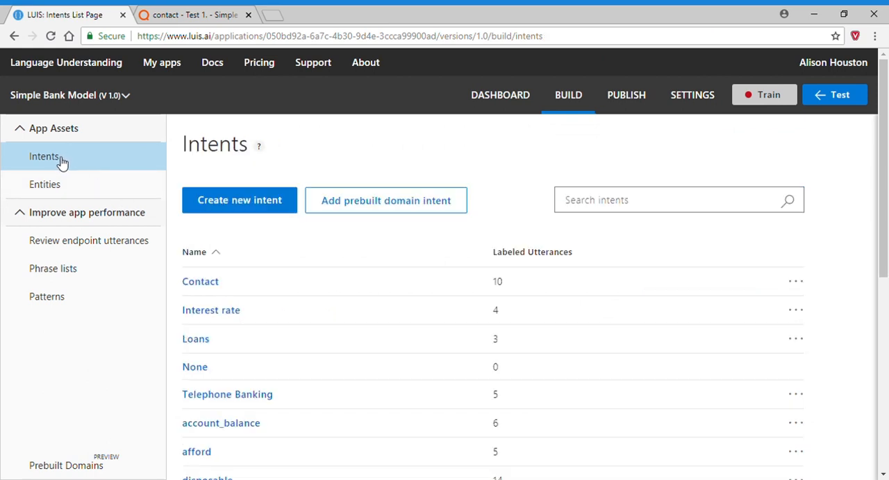
pyautogui.click(266, 398)
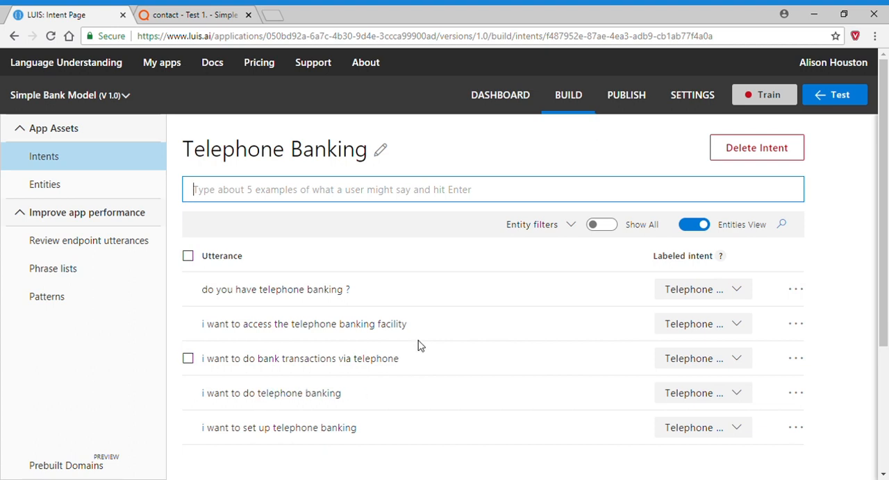
# Reword the utterance about accessing the telephone banking facility to "i need to access the telephone banking facility".
pyautogui.click(798, 328)
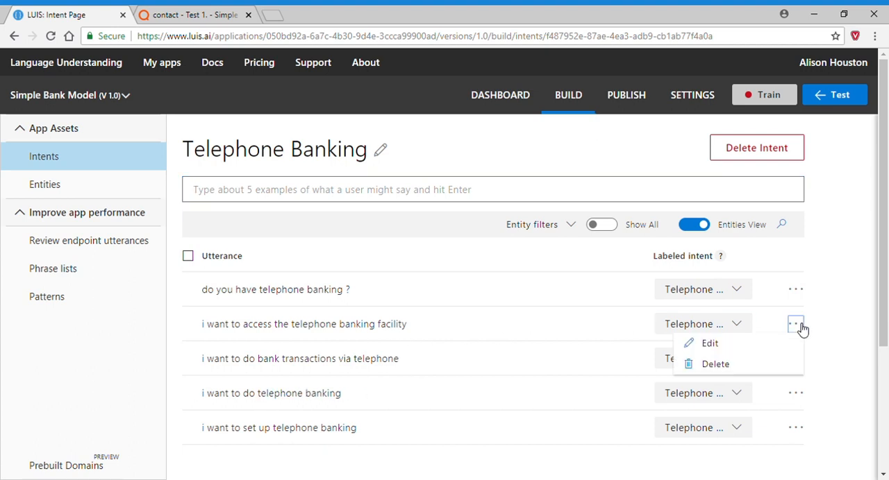
pyautogui.click(719, 347)
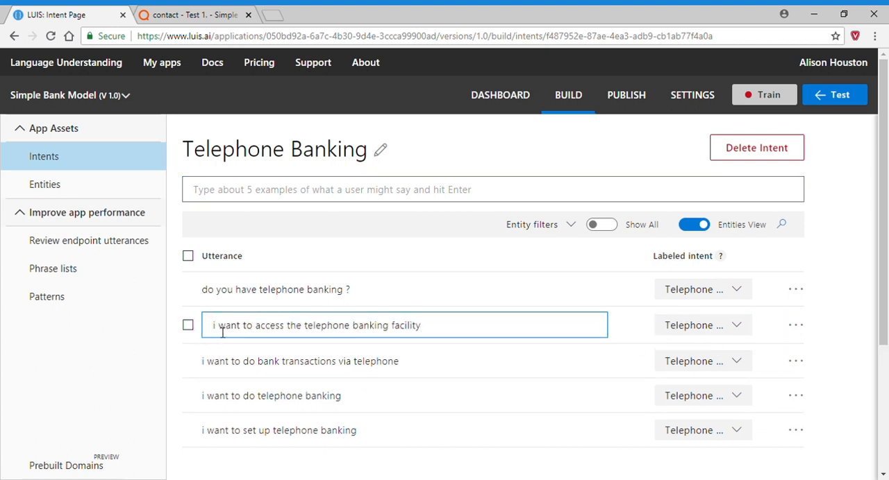
pyautogui.click(219, 331)
pyautogui.write('need')
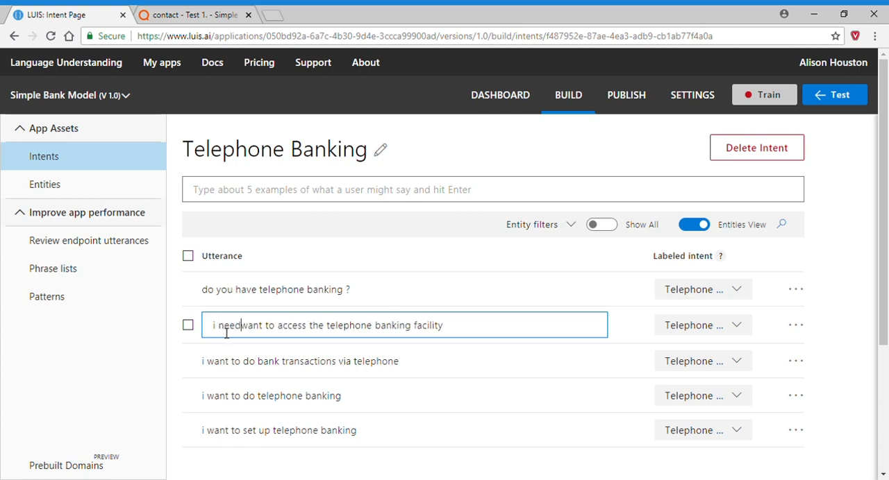
pyautogui.press('Delete')
pyautogui.press('Delete')
pyautogui.press('Delete')
pyautogui.press('Delete')
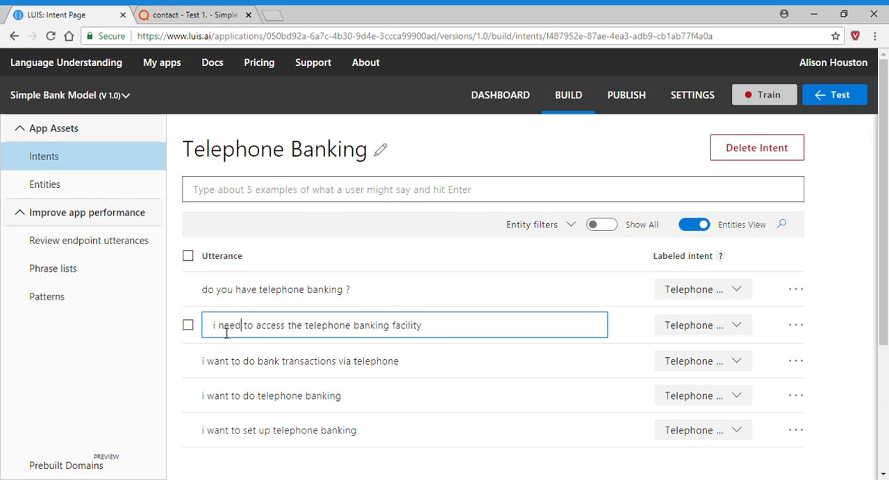
pyautogui.press('Escape')
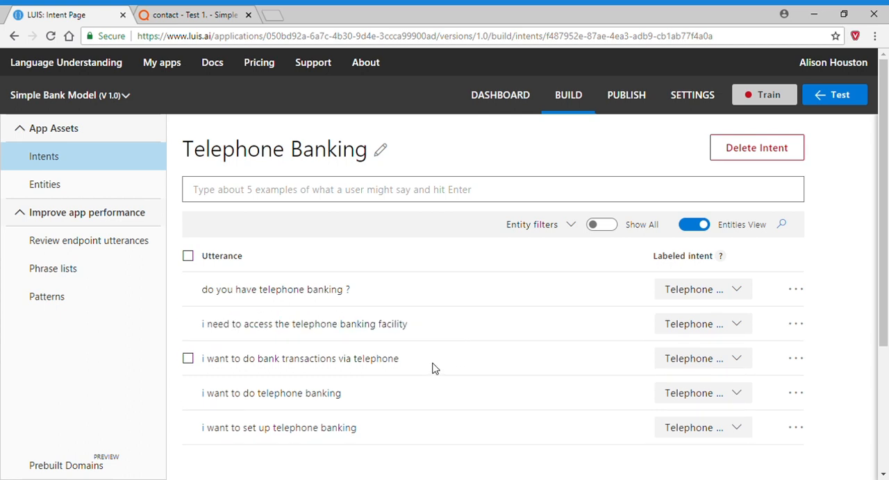
# Reword the utterance about bank transactions via telephone to "Can I do bank transactions via telephone?".
pyautogui.click(796, 359)
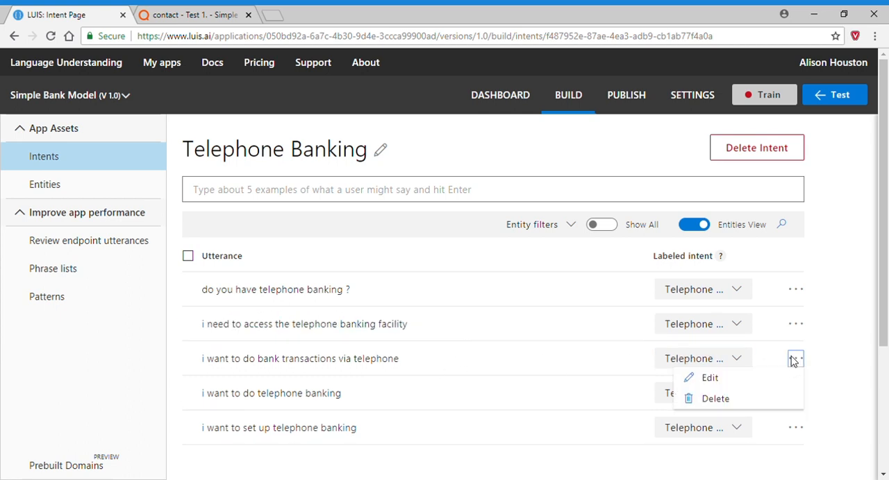
pyautogui.click(710, 379)
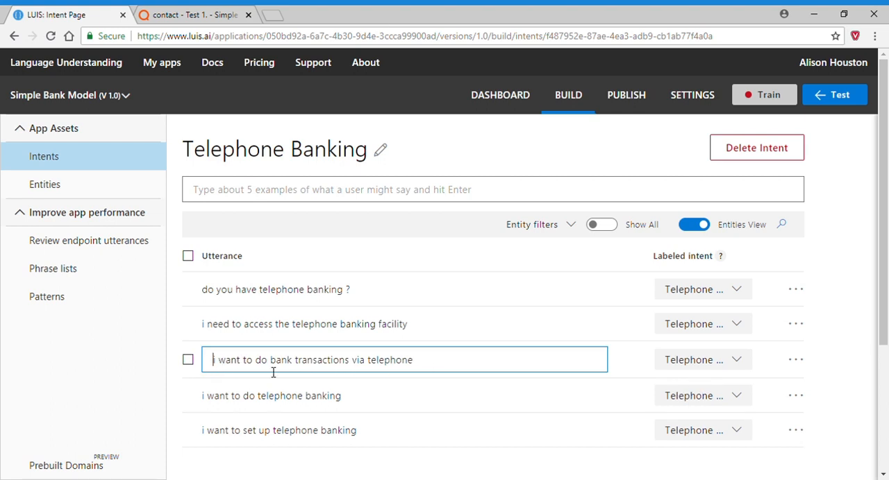
pyautogui.write('Can I do')
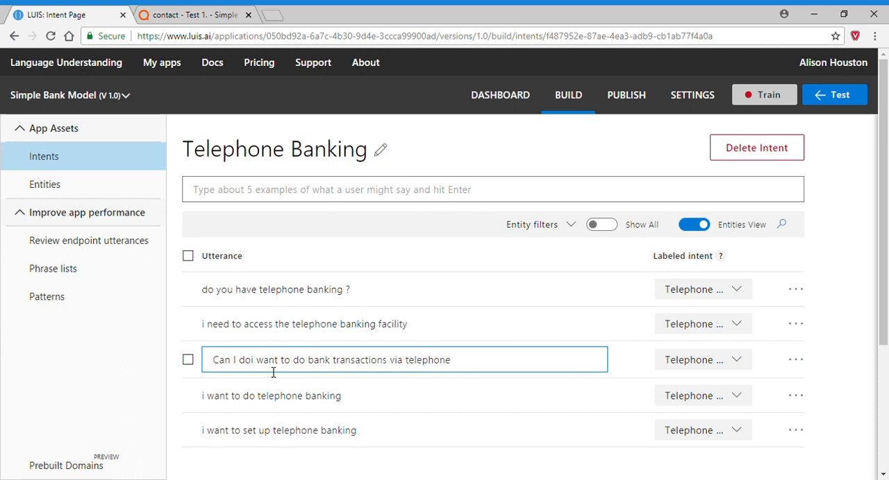
pyautogui.press('Delete')
pyautogui.press('Delete')
pyautogui.press('Delete')
pyautogui.press('Delete')
pyautogui.press('Delete')
pyautogui.press('Delete')
pyautogui.press('Delete')
pyautogui.press('Delete')
pyautogui.press('Delete')
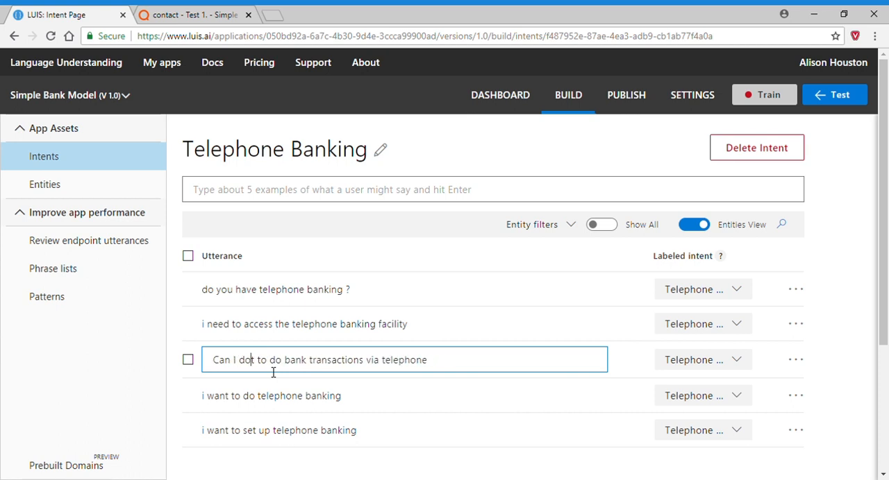
pyautogui.press('Delete')
pyautogui.press('Delete')
pyautogui.press('Delete')
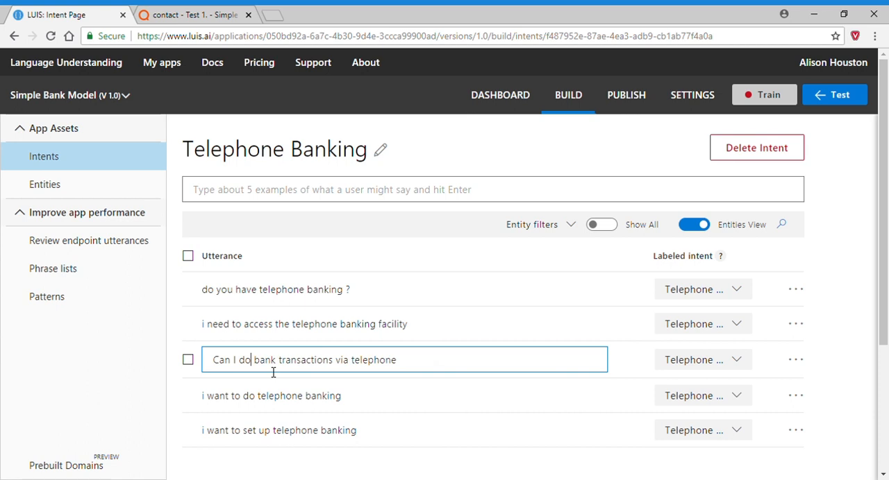
pyautogui.click(436, 361)
pyautogui.write('?')
pyautogui.press('Escape')
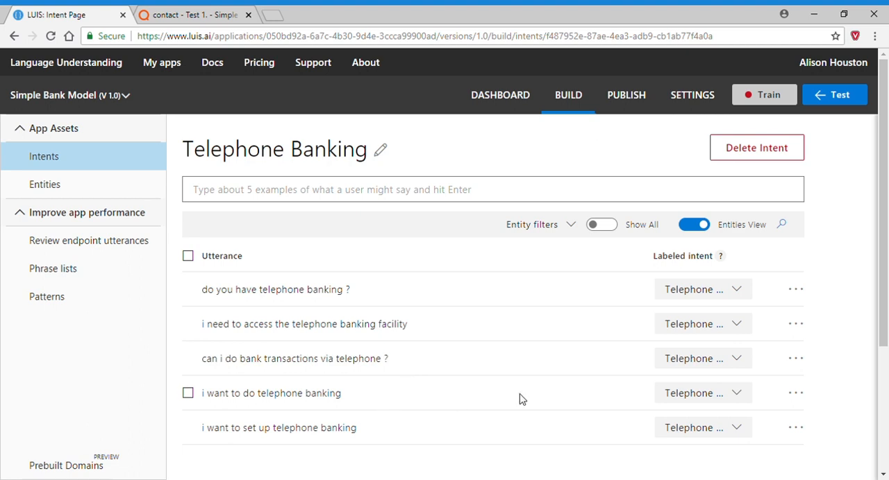
# Reword the utterance "i want to do telephone banking" to "How do I do telephone banking?".
pyautogui.click(799, 395)
pyautogui.click(721, 422)
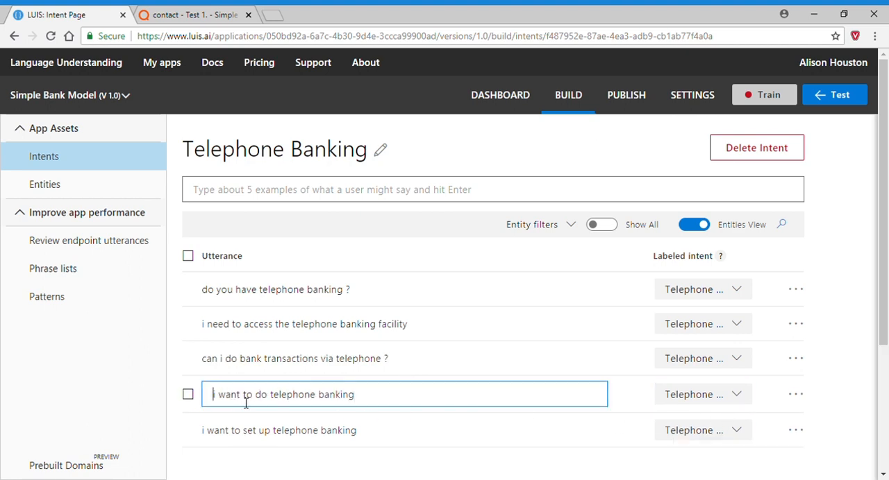
pyautogui.write('How do')
pyautogui.press('Delete')
pyautogui.write('I')
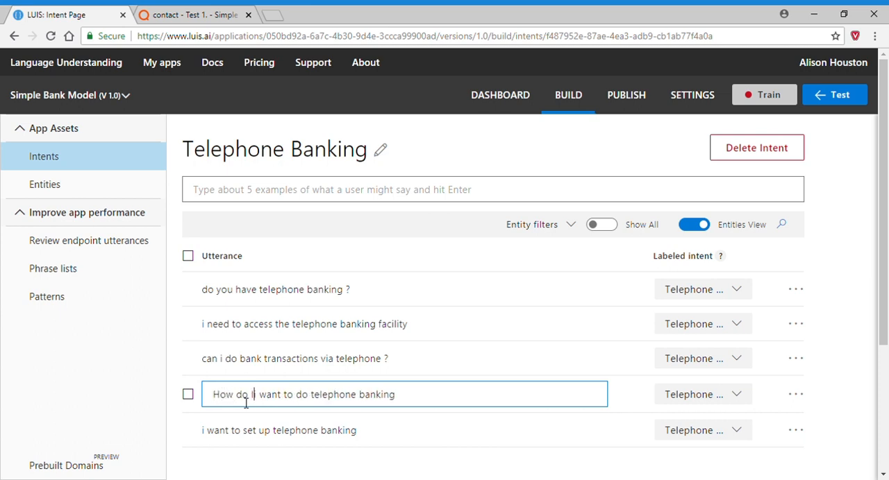
pyautogui.press('Delete')
pyautogui.press('Delete')
pyautogui.press('Delete')
pyautogui.press('Delete')
pyautogui.press('Delete')
pyautogui.press('Delete')
pyautogui.press('Delete')
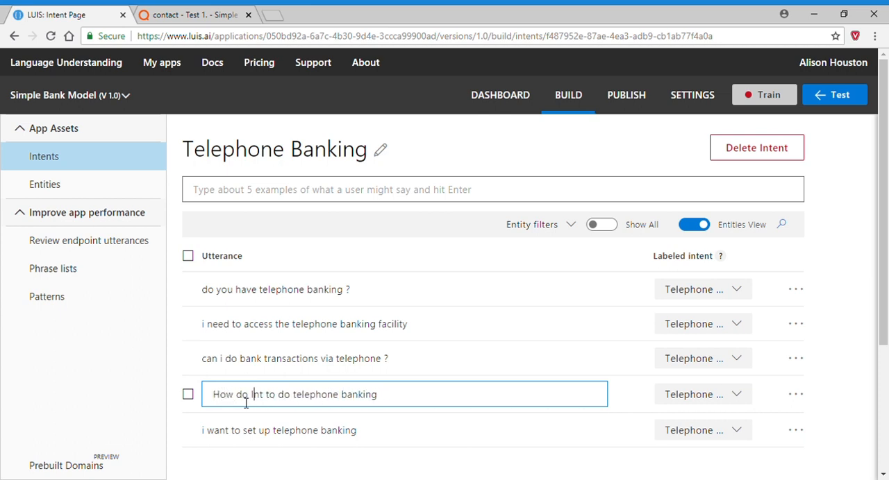
pyautogui.press('Delete')
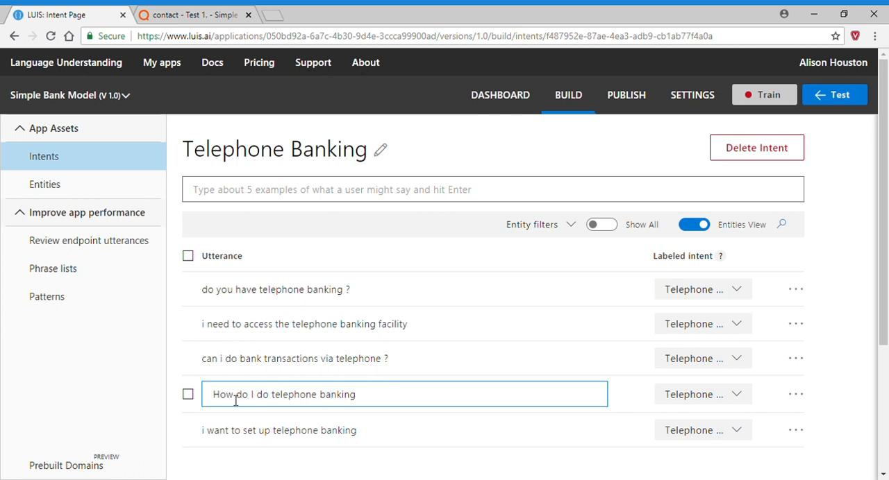
pyautogui.click(392, 401)
pyautogui.write('?')
pyautogui.press('Escape')
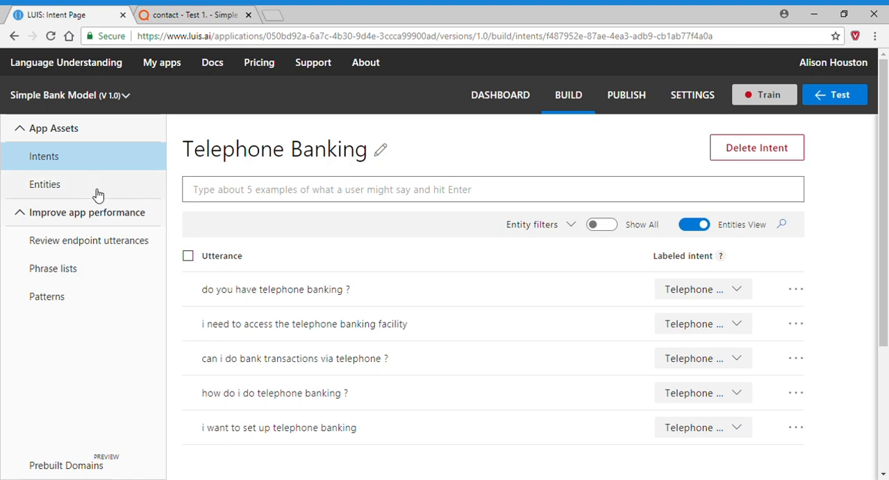
# Switch to QBOX, close the returned intents and review the contact intent's Correctness Distribution diagram.
pyautogui.click(183, 17)
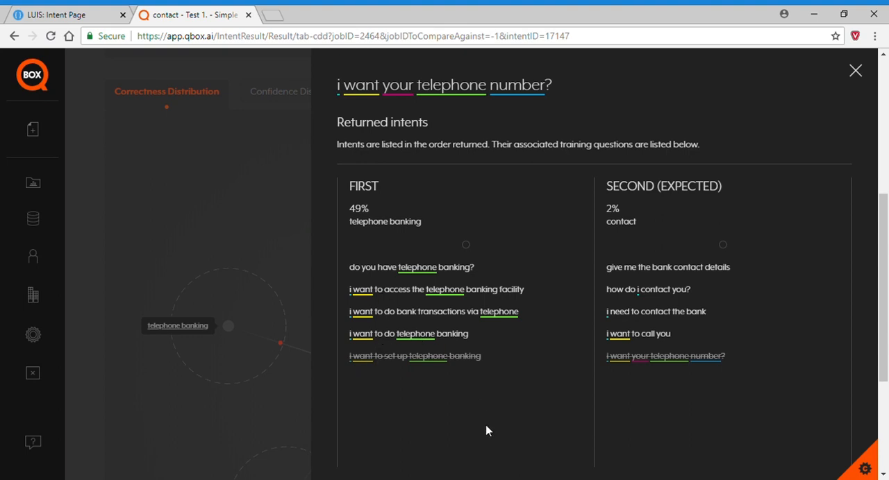
pyautogui.click(224, 167)
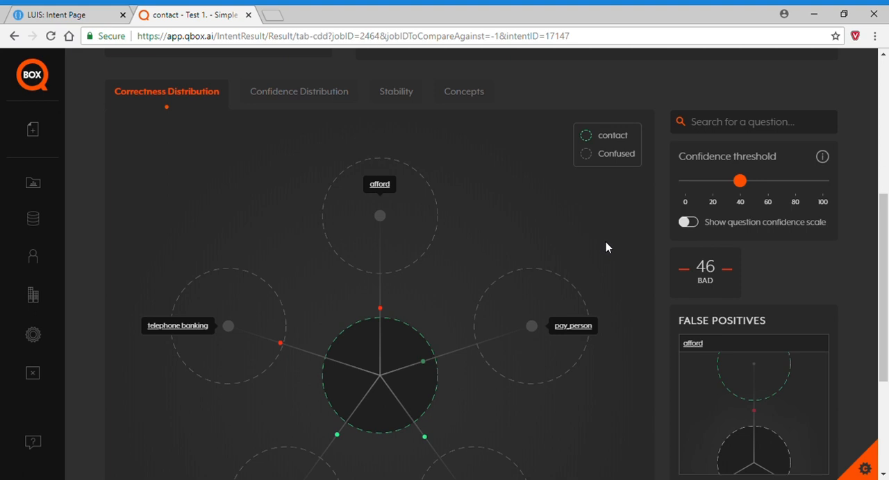
pyautogui.scroll(-1, 606, 243)
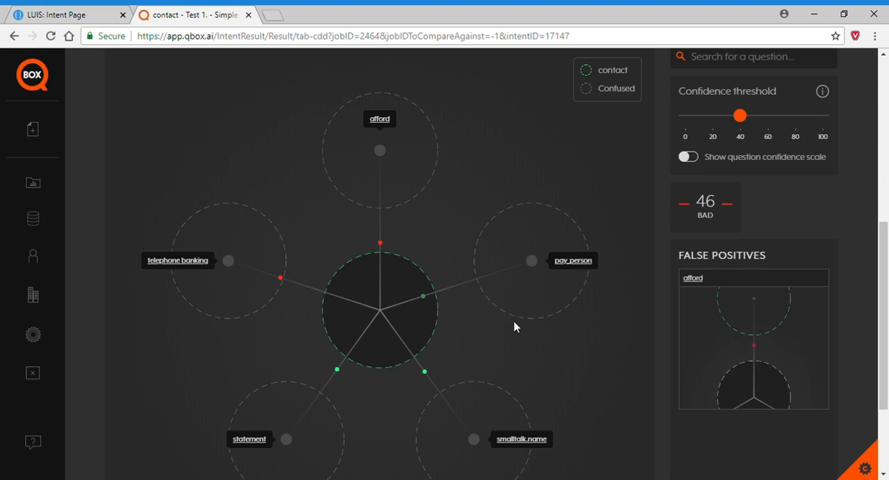
# Switch to LUIS and export the Simple Bank Model app from the list of apps.
pyautogui.click(73, 15)
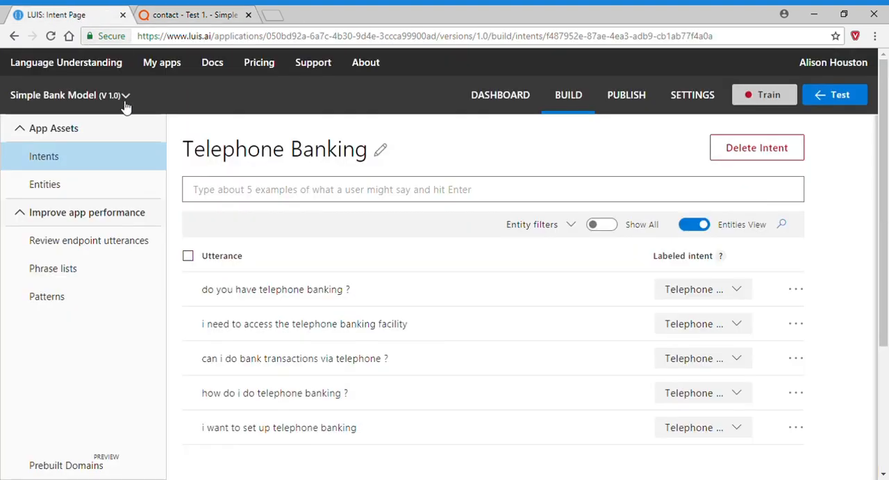
pyautogui.click(166, 64)
pyautogui.click(826, 253)
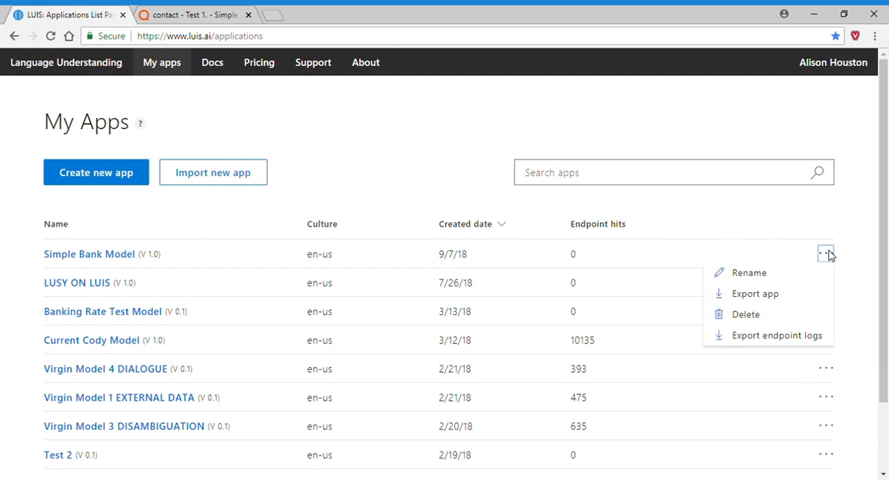
pyautogui.click(774, 297)
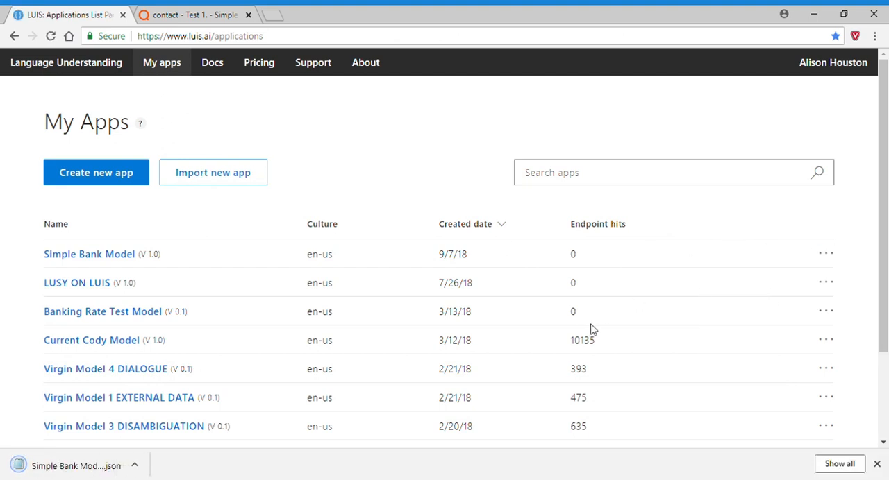
# Switch to QBOX and start a new job named "Test 2" in the Simple Bank Model project.
pyautogui.click(188, 17)
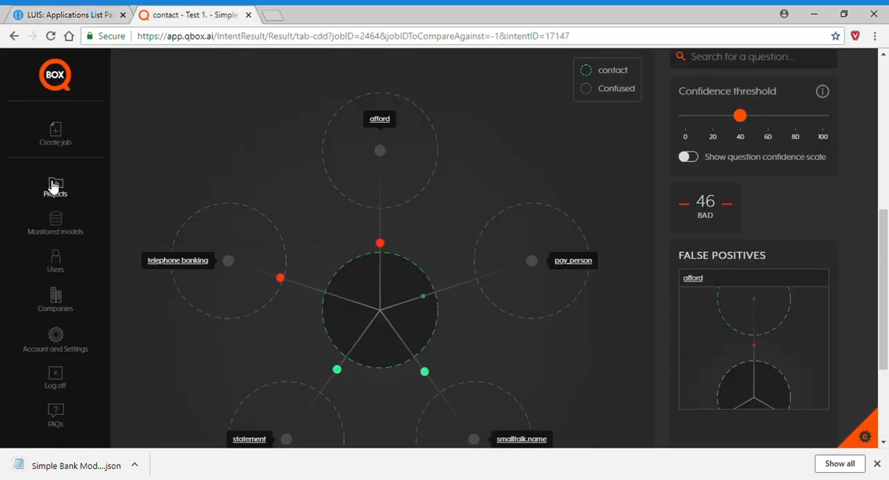
pyautogui.click(58, 131)
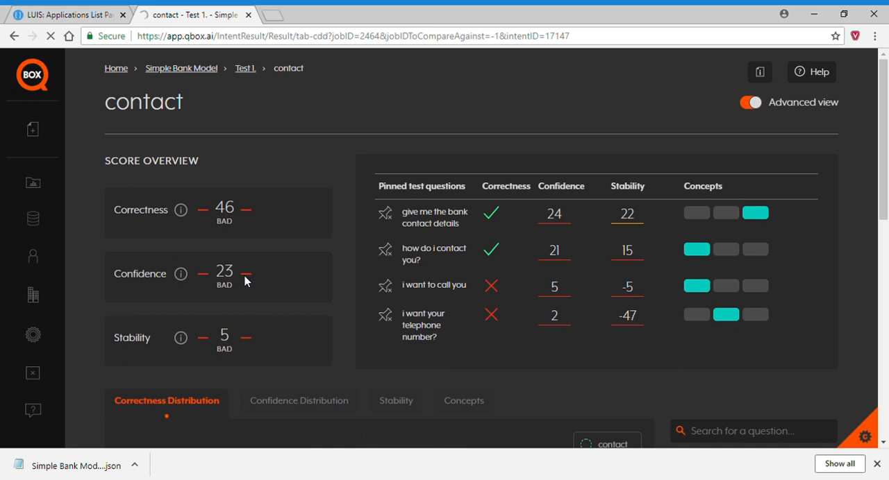
pyautogui.click(170, 351)
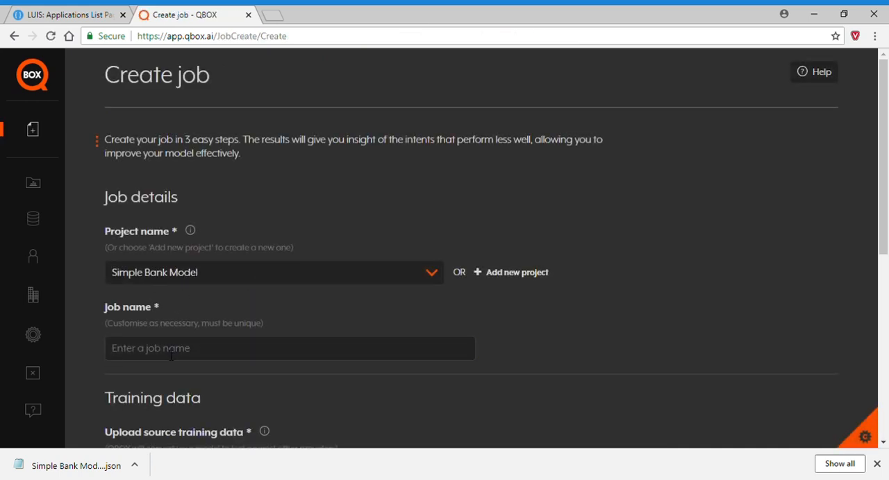
pyautogui.write('Test 2')
# Upload "Simple Bank Model (10).json" as source training data, choose Microsoft LUIS as provider and run the job.
pyautogui.scroll(-4, 507, 354)
pyautogui.click(161, 213)
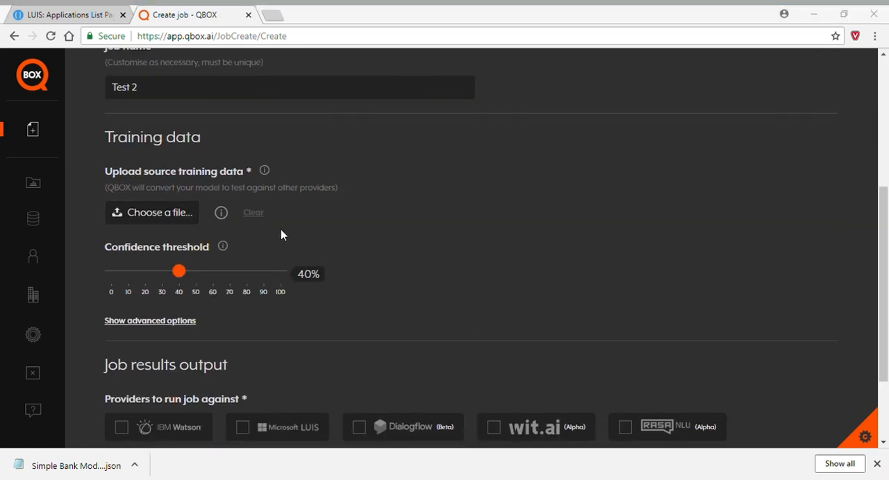
pyautogui.doubleClick(178, 95)
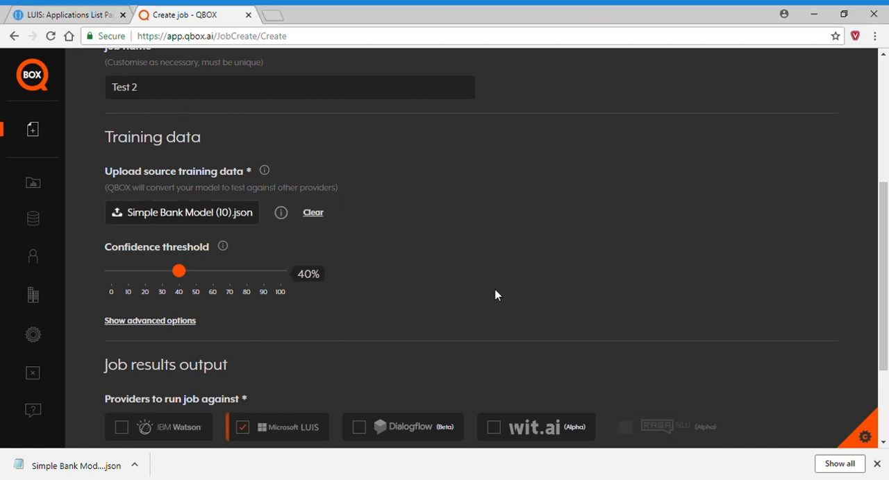
pyautogui.scroll(-3, 512, 325)
pyautogui.click(142, 400)
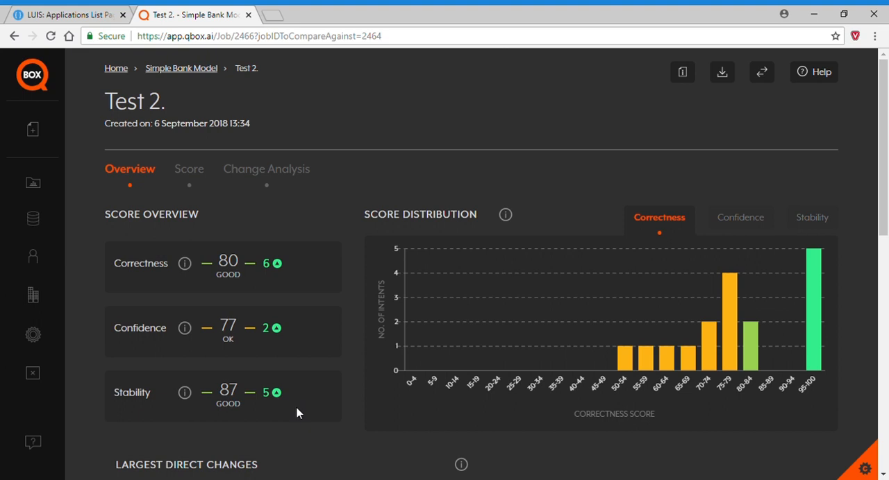
# Examine the Test 2 overview for score changes against the previous test, largest direct and indirect intent changes, and intent warnings.
pyautogui.click(770, 81)
pyautogui.moveTo(754, 102)
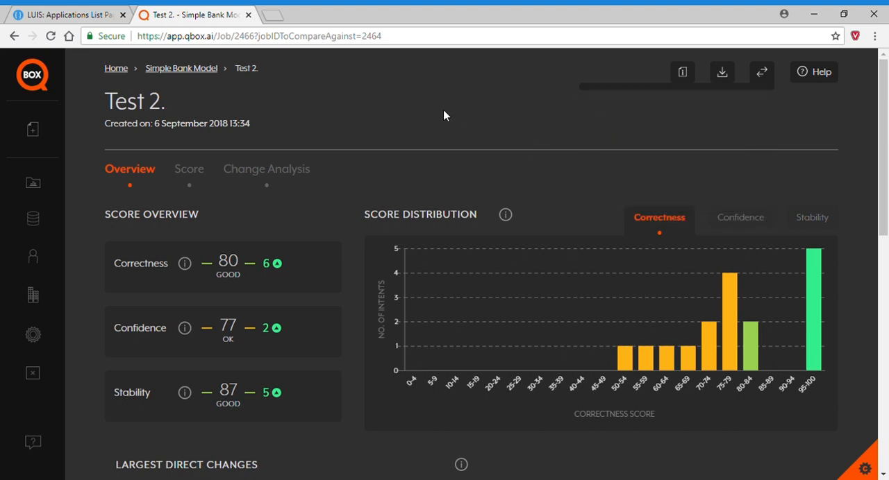
pyautogui.scroll(-3, 451, 142)
pyautogui.scroll(-1, 579, 337)
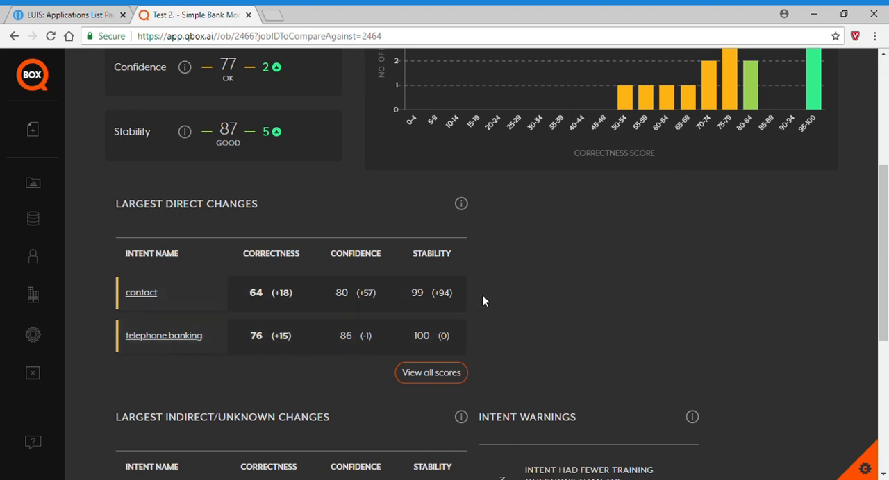
pyautogui.scroll(-2, 599, 313)
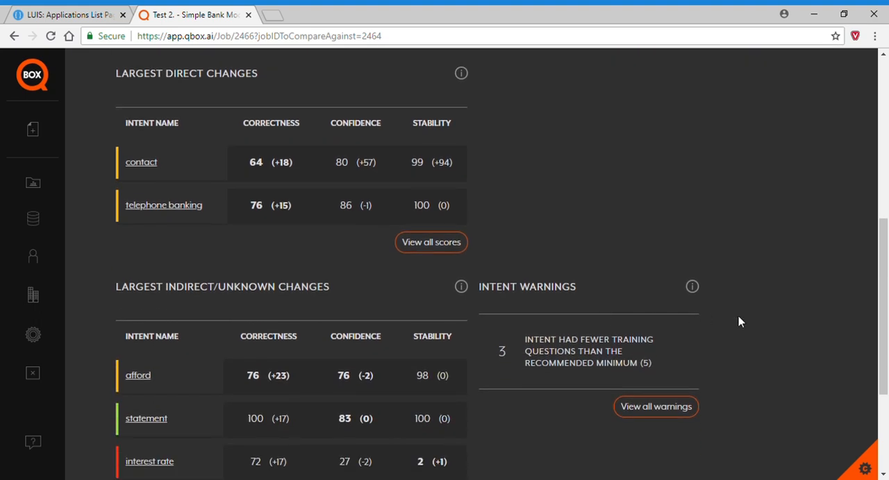
pyautogui.scroll(-2, 737, 316)
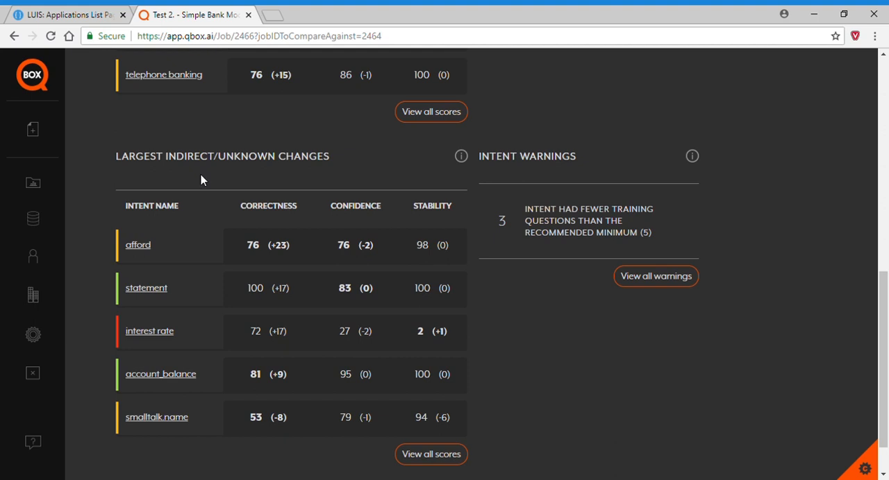
pyautogui.scroll(7, 733, 314)
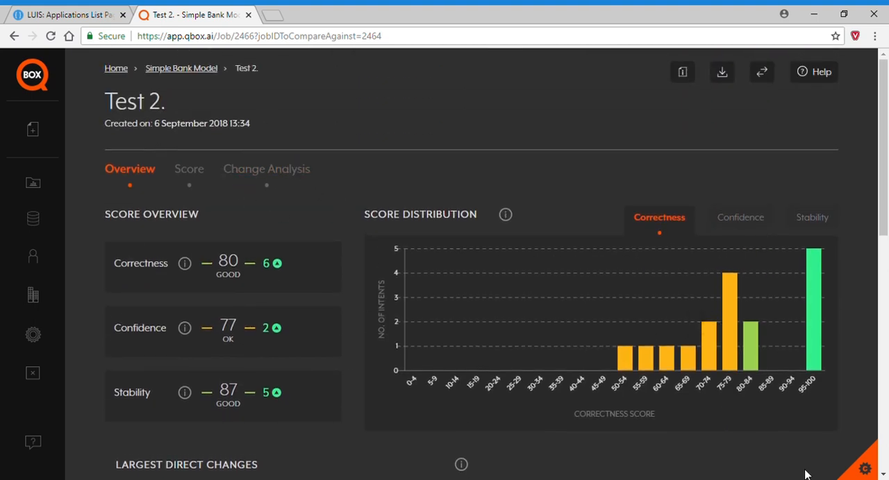
pyautogui.scroll(-1, 701, 449)
pyautogui.scroll(-6, 700, 452)
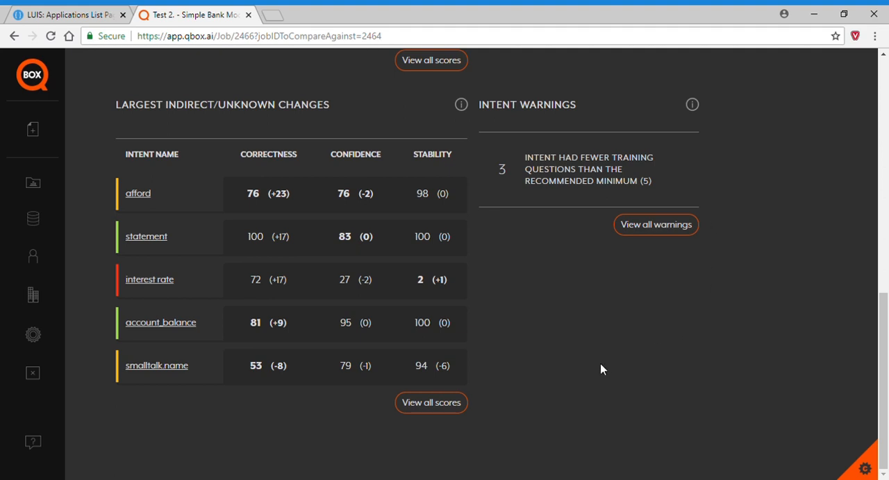
pyautogui.scroll(5, 583, 370)
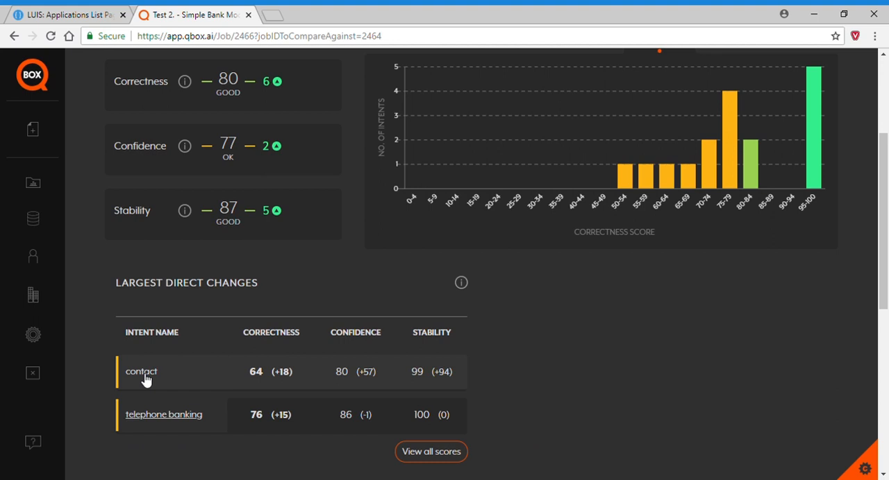
# Open the contact intent's results and check its project score history outside Advanced view before returning to Advanced view.
pyautogui.click(145, 376)
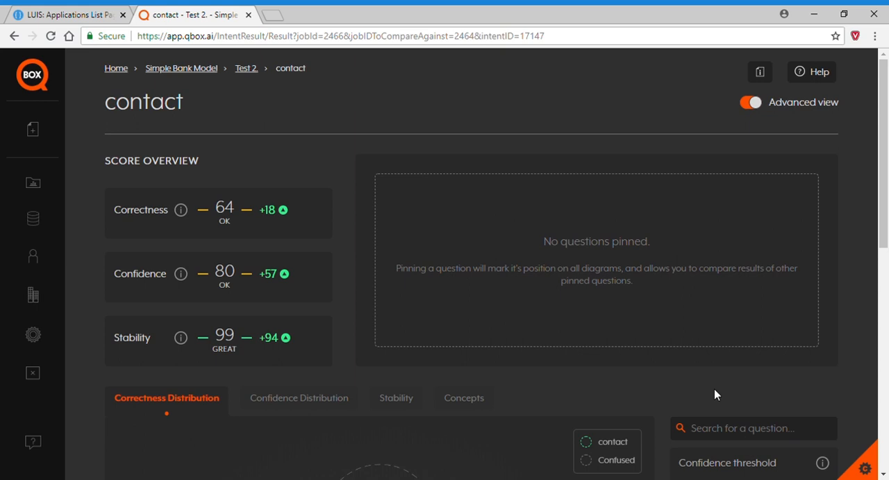
pyautogui.click(755, 104)
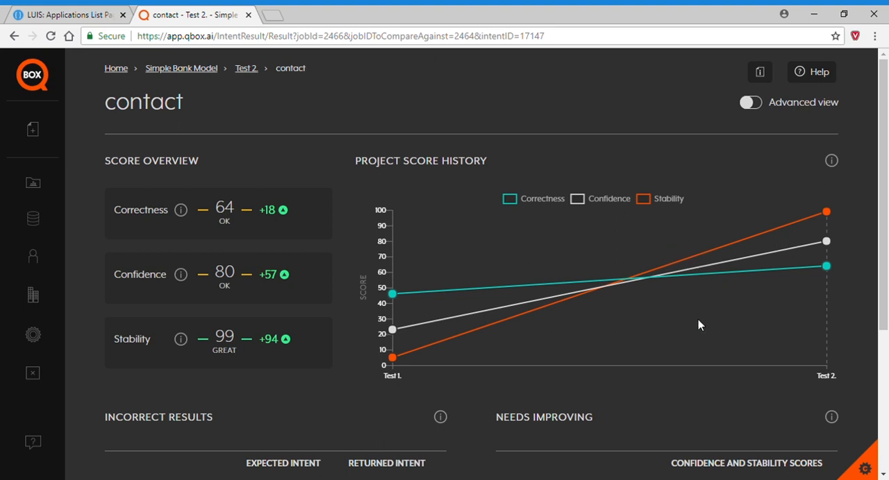
pyautogui.click(750, 104)
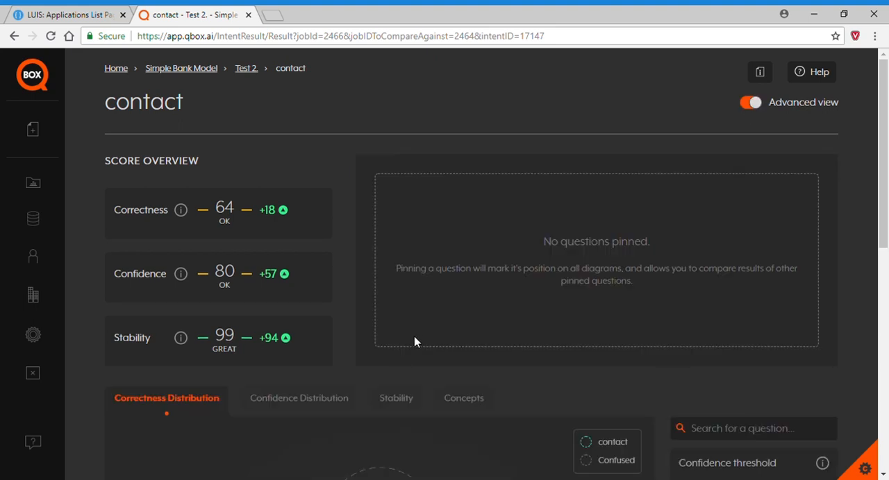
# Inspect the contact intent's Correctness Distribution diagram, its incorrect question and the false positives.
pyautogui.scroll(-5, 413, 338)
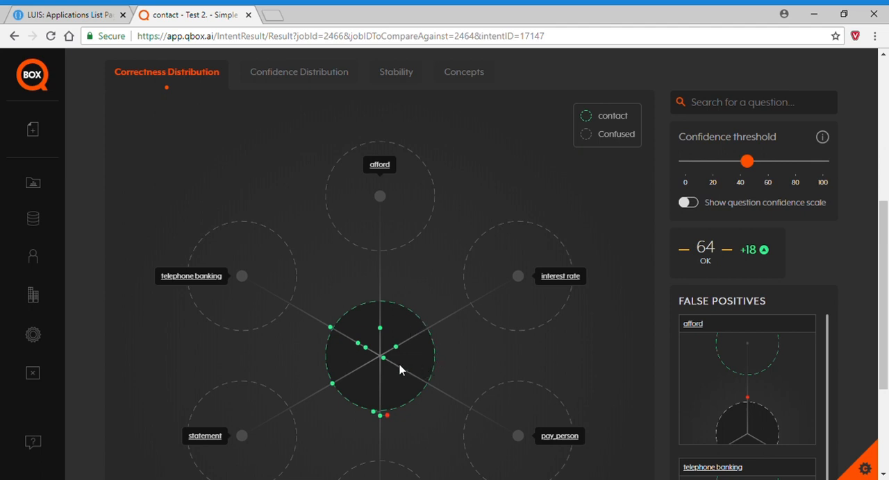
pyautogui.click(388, 416)
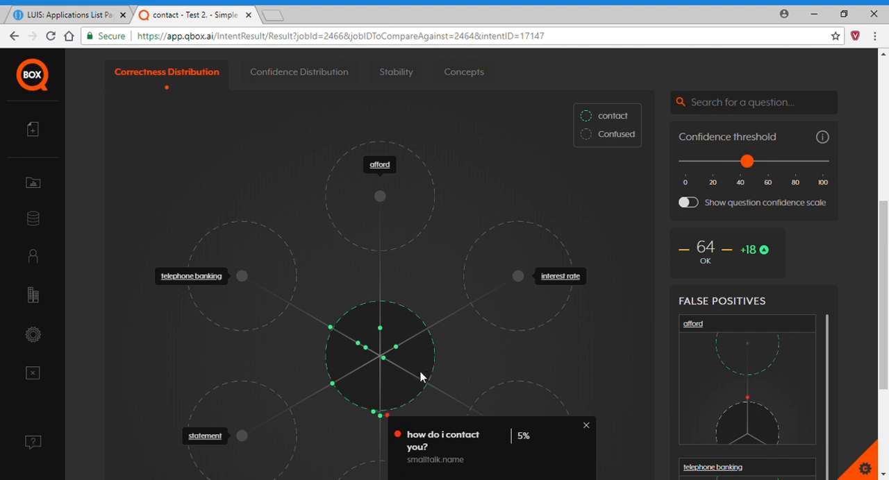
pyautogui.scroll(-1, 416, 375)
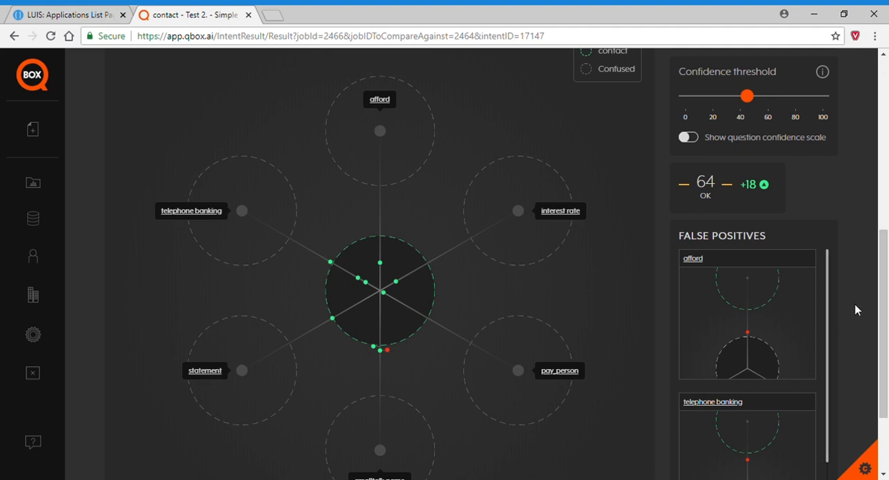
pyautogui.scroll(-1, 855, 310)
pyautogui.scroll(-2, 831, 282)
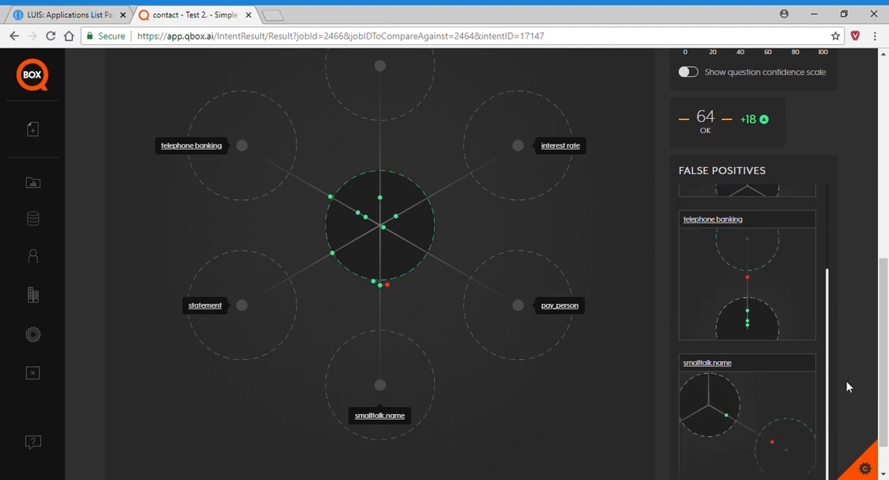
pyautogui.scroll(3, 836, 333)
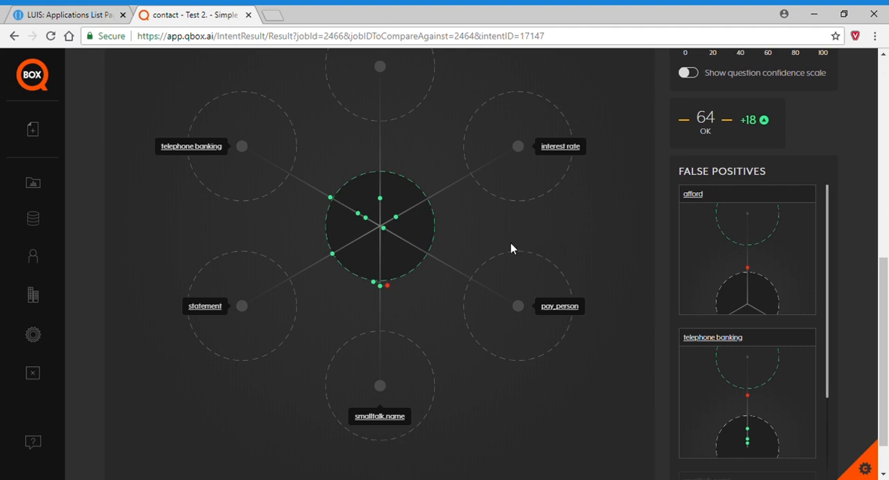
pyautogui.scroll(1, 510, 243)
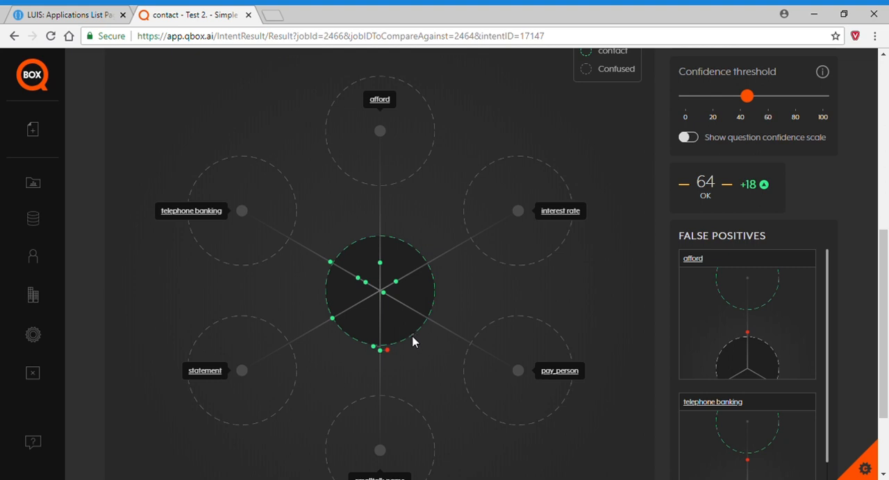
# Pin the questions "how do i contact you?", "how can i call my bank?", "give me the bank contact details", "i need to call you" and "tell me your telephone number".
pyautogui.moveTo(388, 355)
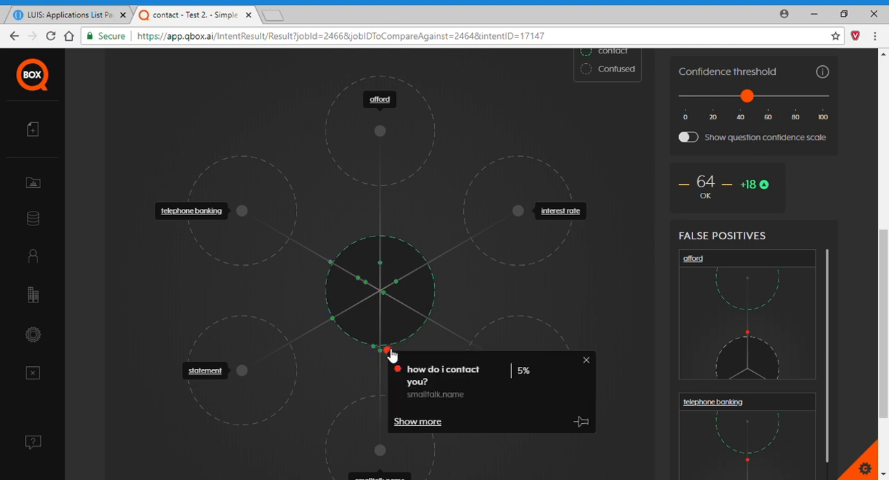
pyautogui.click(578, 423)
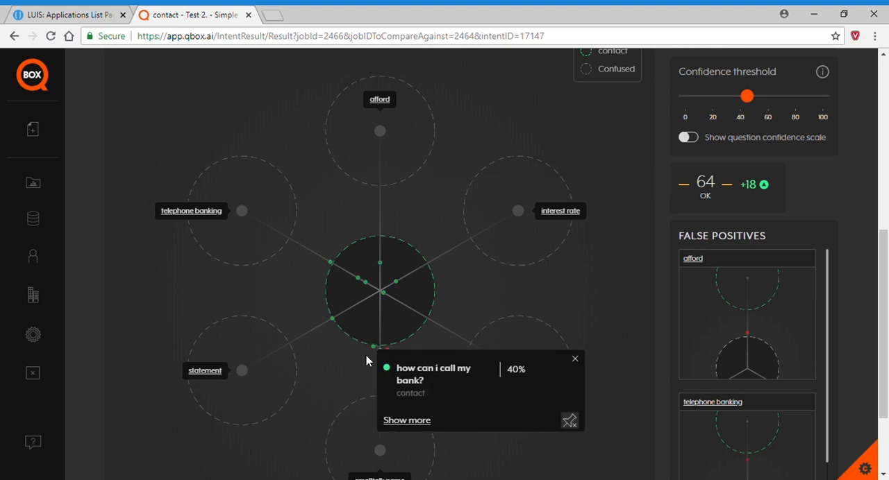
pyautogui.click(570, 407)
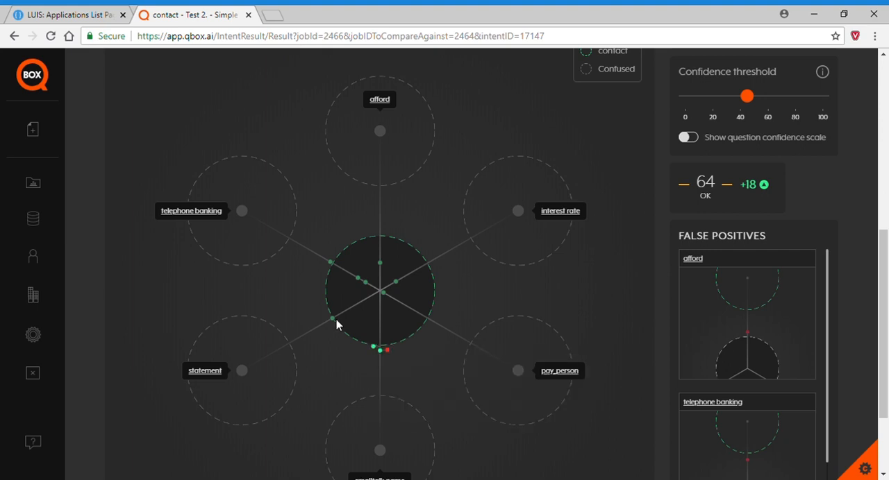
pyautogui.moveTo(333, 319)
pyautogui.click(528, 390)
pyautogui.moveTo(331, 262)
pyautogui.click(526, 335)
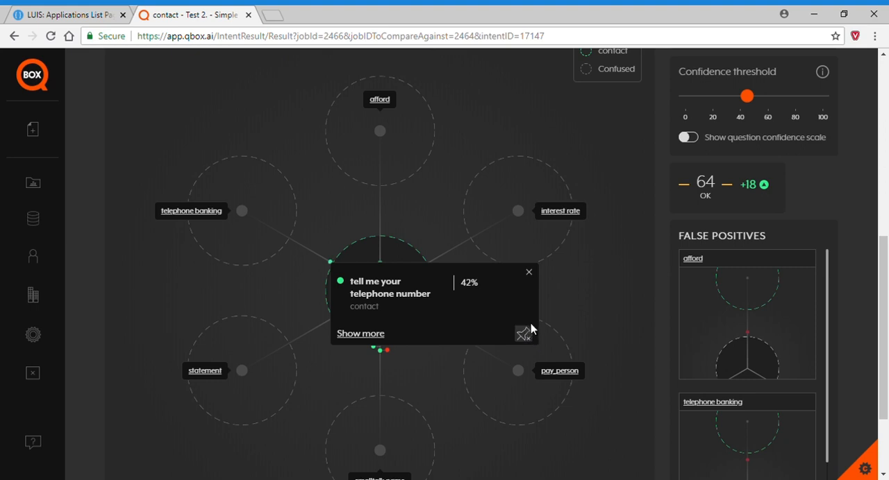
pyautogui.scroll(3, 578, 325)
pyautogui.scroll(3, 580, 326)
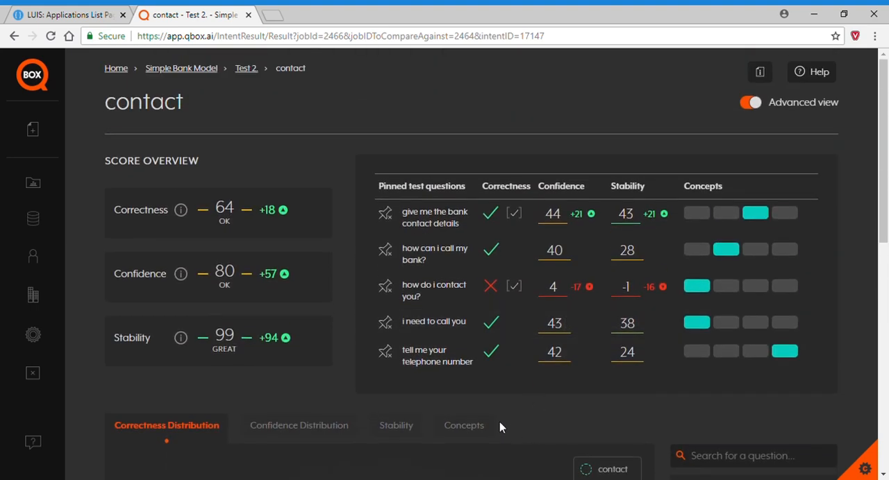
# Open the returned intents for the incorrect question "how do i contact you?" from the Correctness Distribution diagram.
pyautogui.scroll(-5, 531, 420)
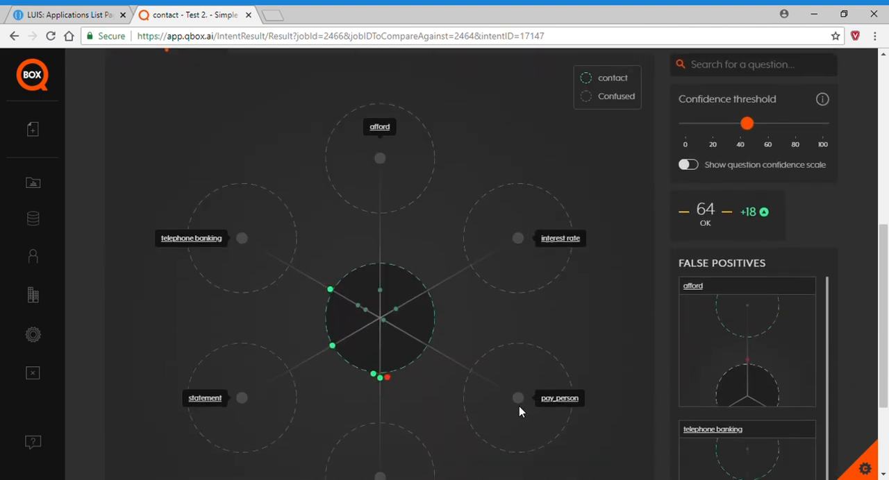
pyautogui.click(387, 378)
pyautogui.click(418, 449)
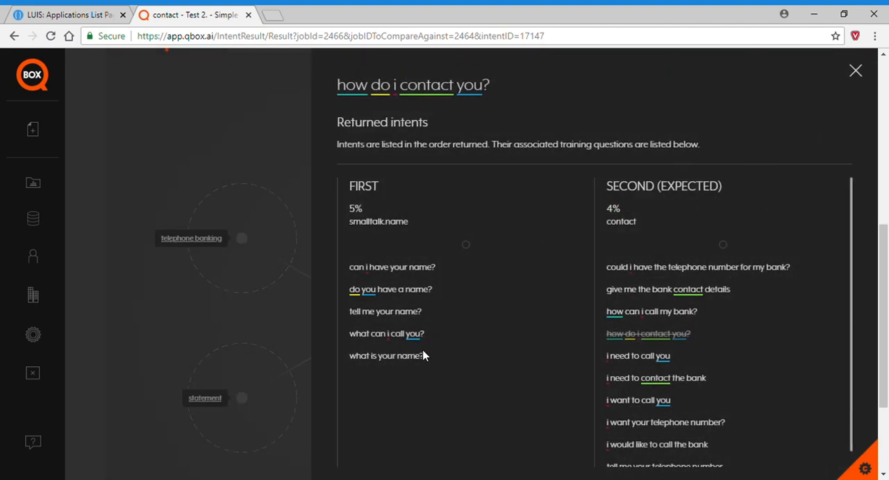
# Switch to LUIS and add the utterance "How do I contact the bank?" to the Simple Bank Model's Contact intent.
pyautogui.click(69, 15)
pyautogui.click(99, 256)
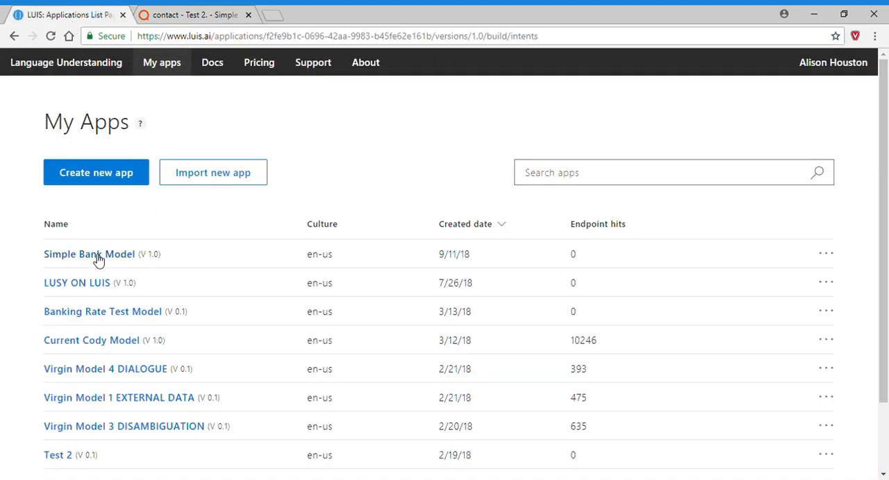
pyautogui.click(208, 284)
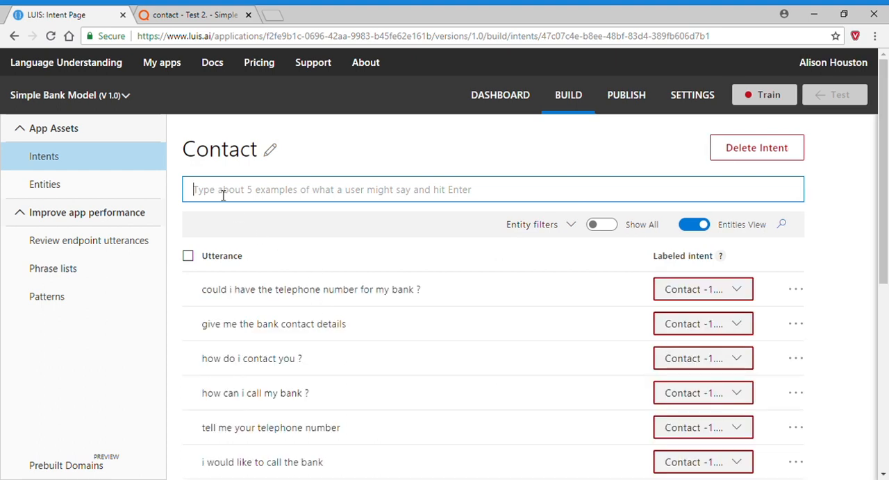
pyautogui.write('How do ')
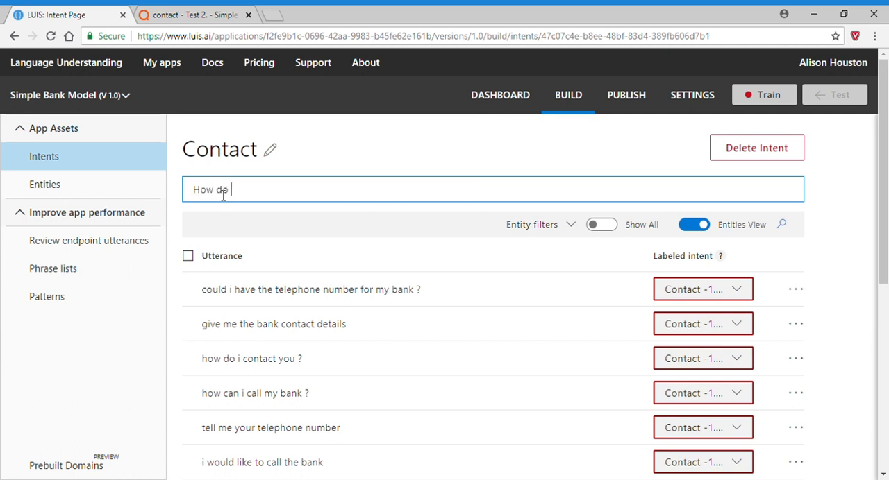
pyautogui.write('I contact the bank?')
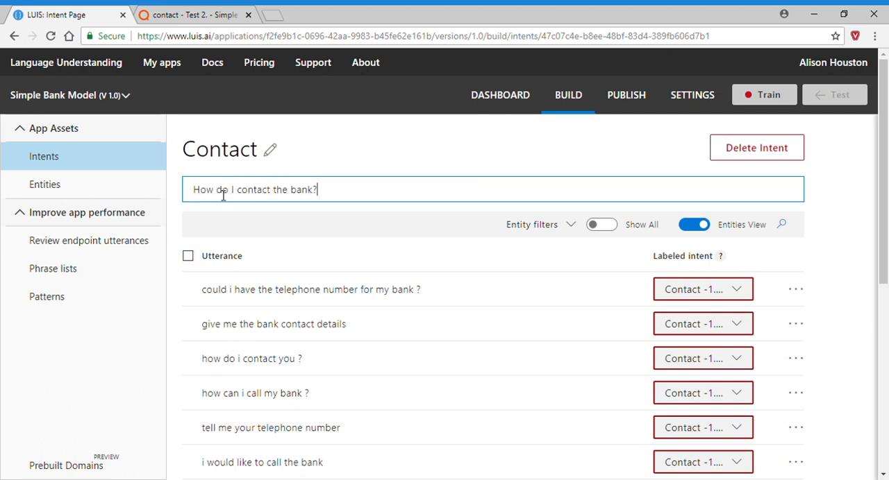
pyautogui.press('Return')
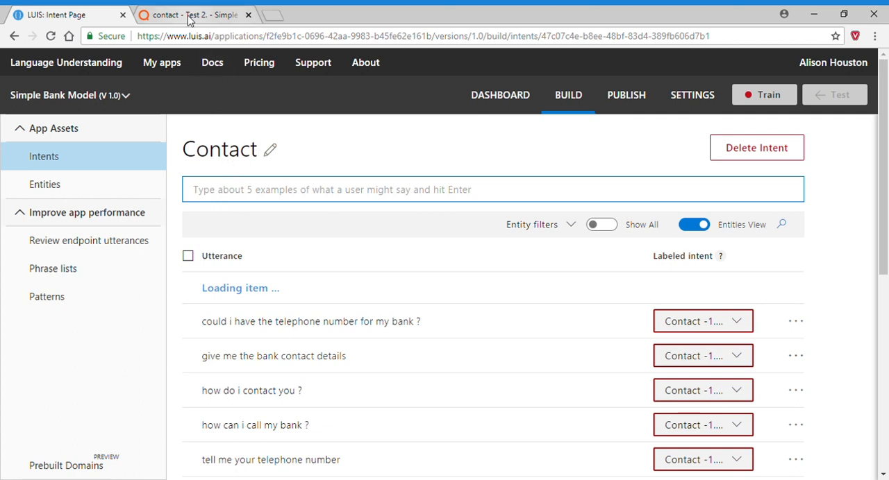
# Switch to QBOX, close the returned intents and review the pinned test questions of the contact intent.
pyautogui.click(189, 16)
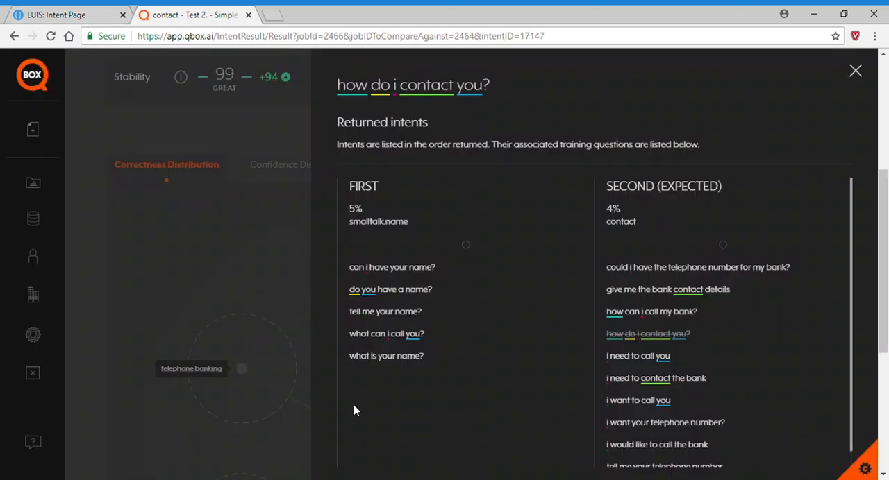
pyautogui.click(239, 217)
pyautogui.scroll(4, 494, 221)
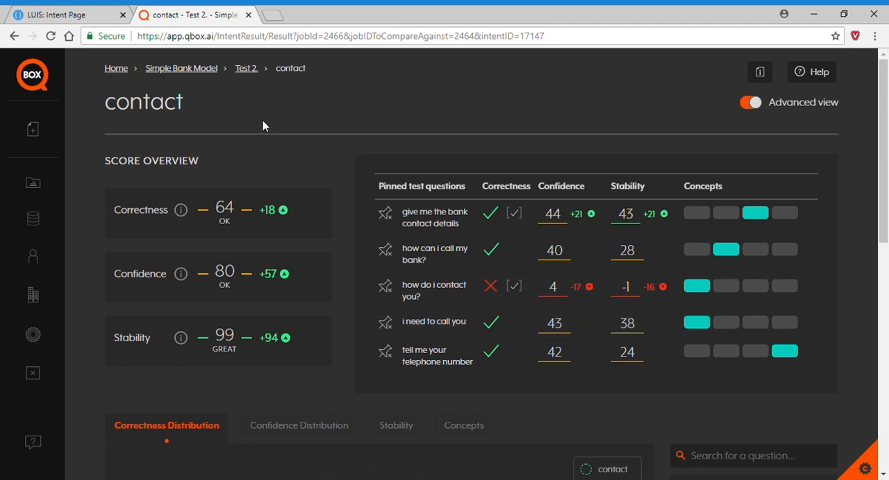
# Switch to LUIS and add the utterances "How do I call you?" and "I want to call my bank" to the Contact intent.
pyautogui.click(75, 18)
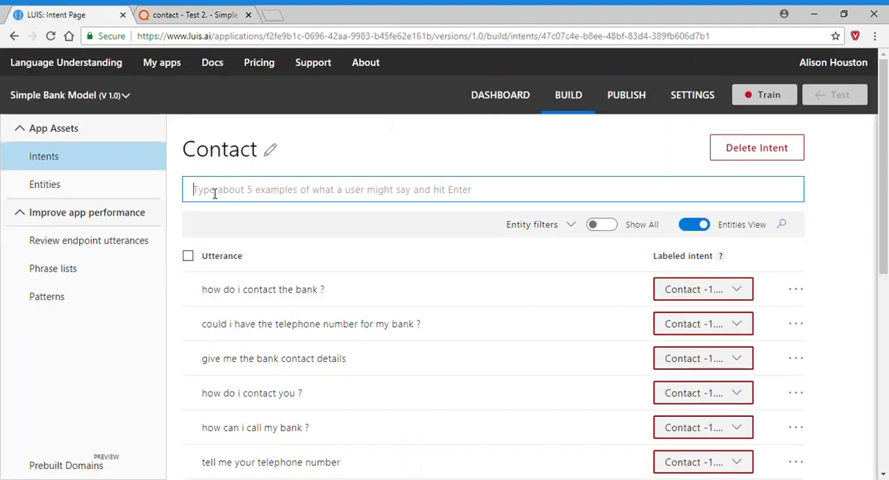
pyautogui.write('How do I c')
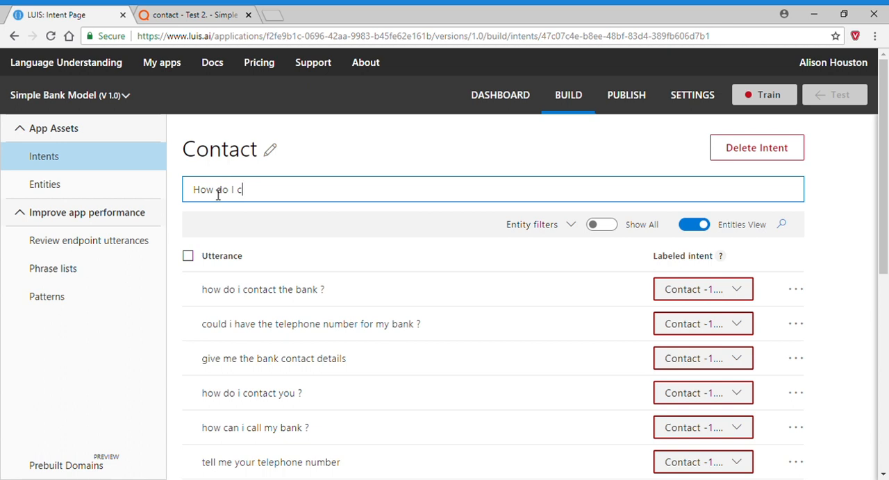
pyautogui.write('all you?')
pyautogui.press('Return')
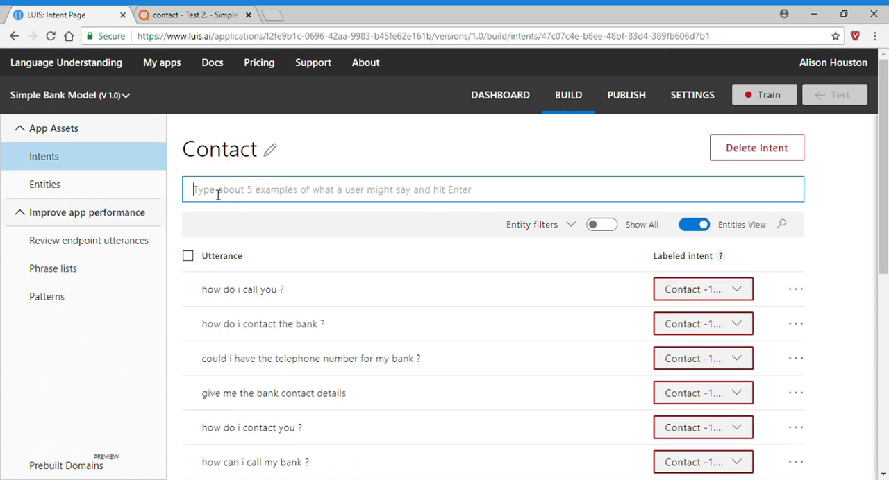
pyautogui.write('I want to ')
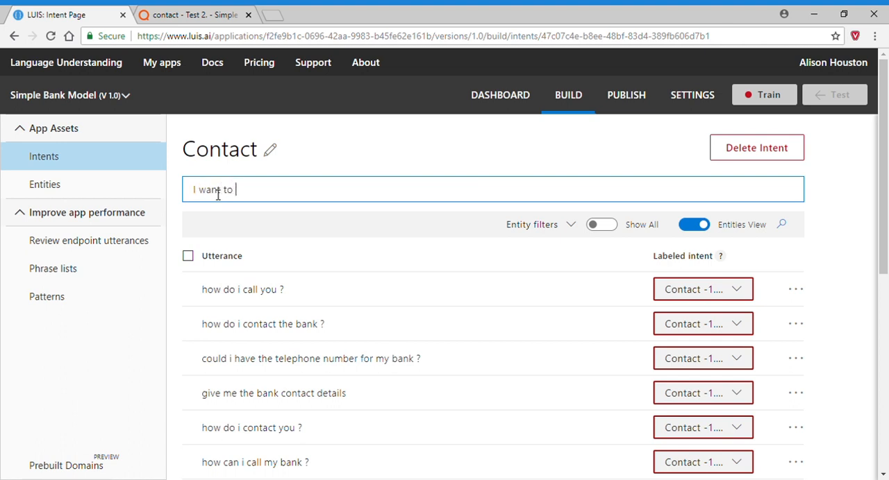
pyautogui.write('call my bank')
pyautogui.press('Return')
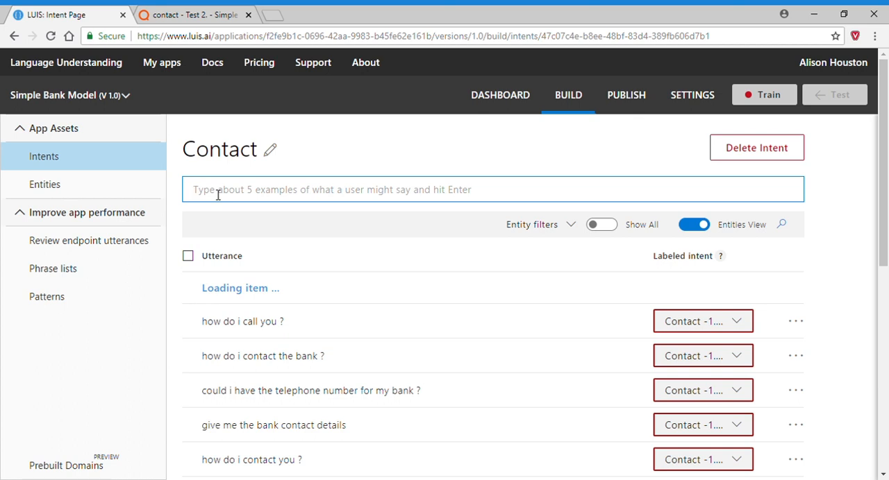
# Recheck the pinned test questions in QBOX, and add the utterance "Give me your telephone number" to the Contact intent in LUIS.
pyautogui.click(170, 17)
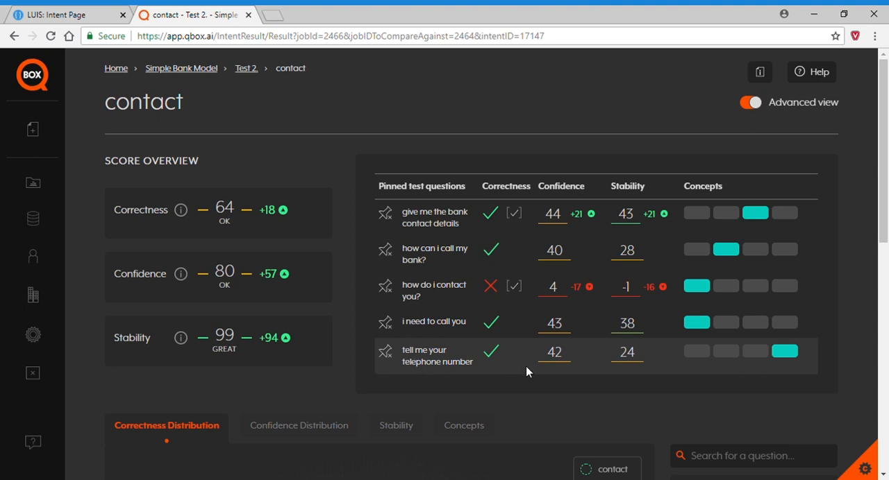
pyautogui.click(90, 17)
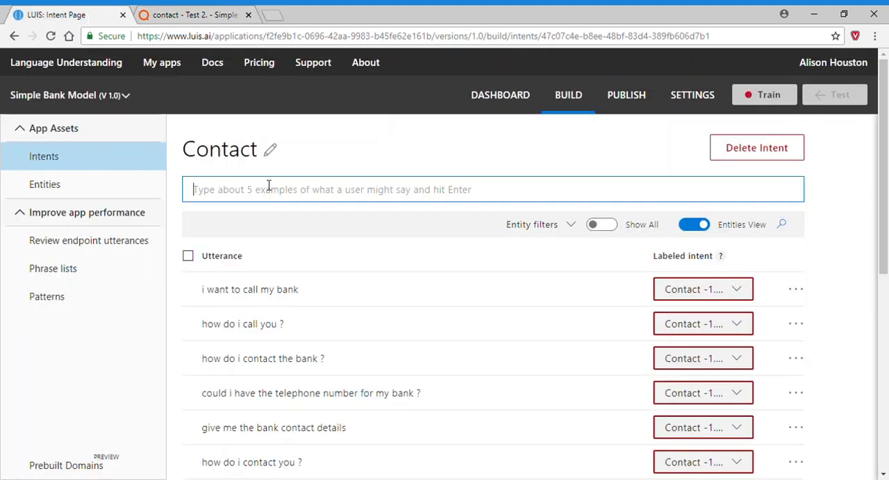
pyautogui.write('Gi')
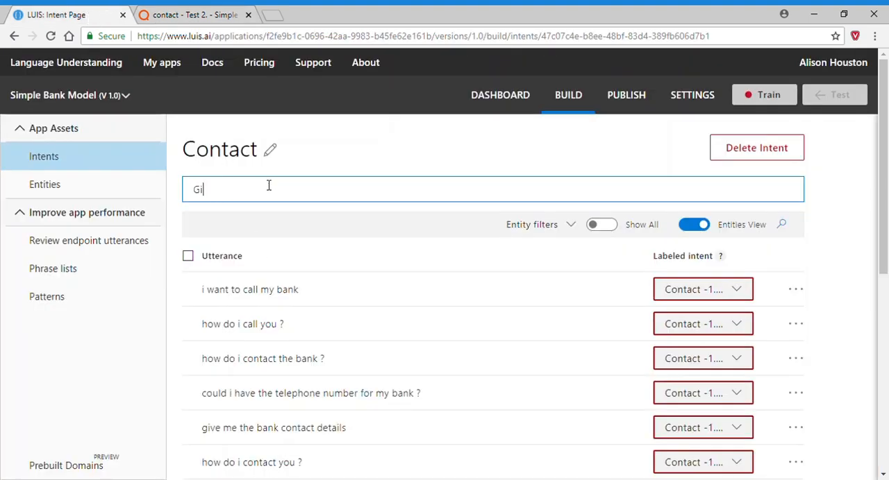
pyautogui.write('ve me your telephone number')
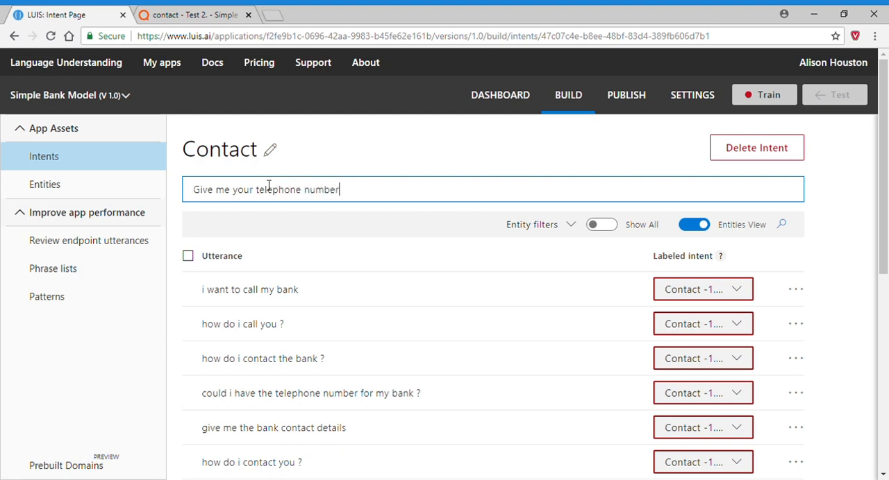
pyautogui.press('Return')
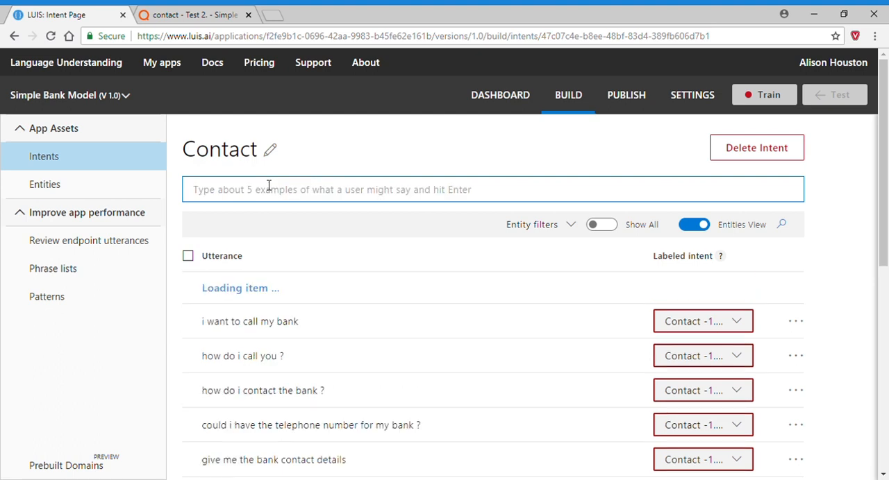
# Add the utterance "What is the bank telephone number?" to the Contact intent.
pyautogui.write('Wh')
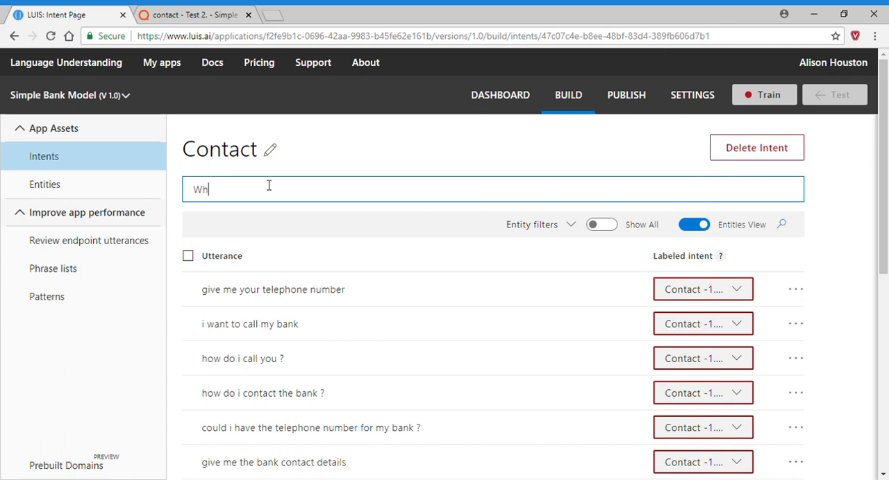
pyautogui.write('at is the bank telephone number')
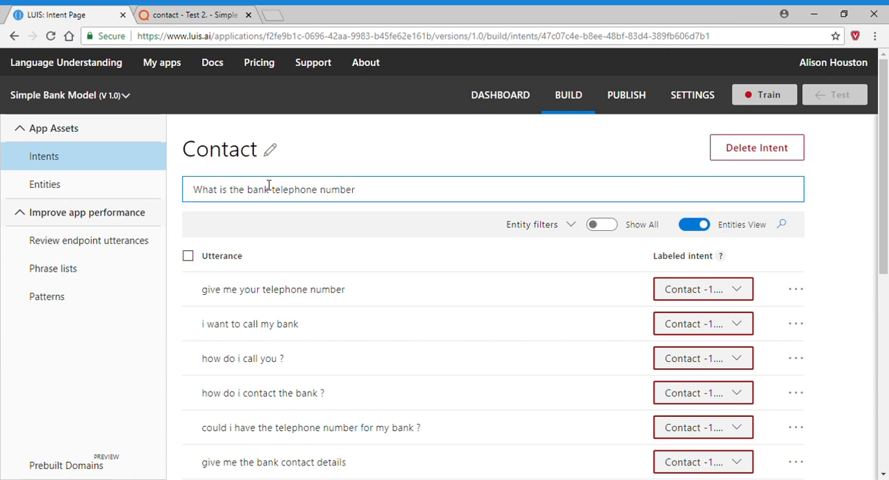
pyautogui.write('?')
pyautogui.press('Return')
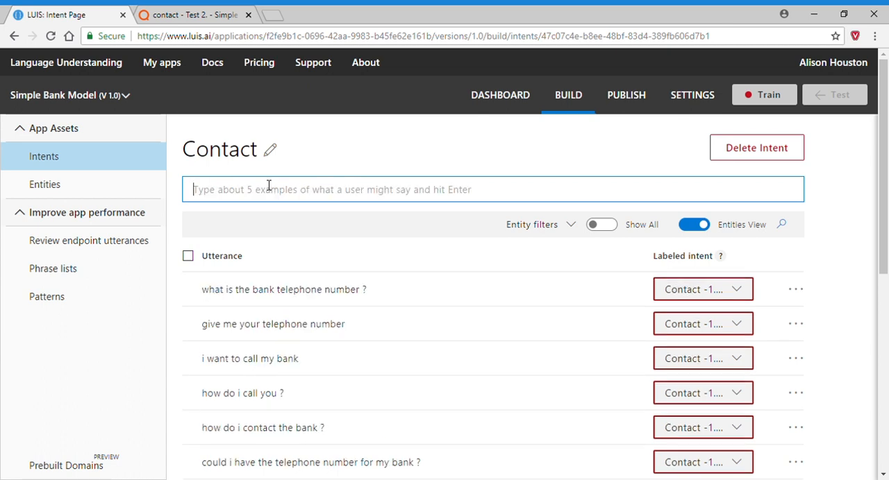
# Review the pinned questions in QBOX again, and add the utterance "I want the bank contact details" to the Contact intent in LUIS.
pyautogui.click(193, 16)
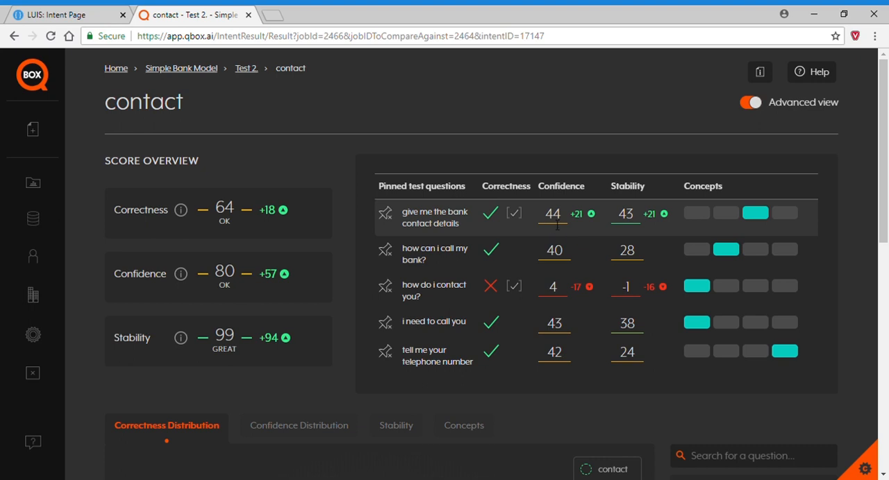
pyautogui.click(82, 15)
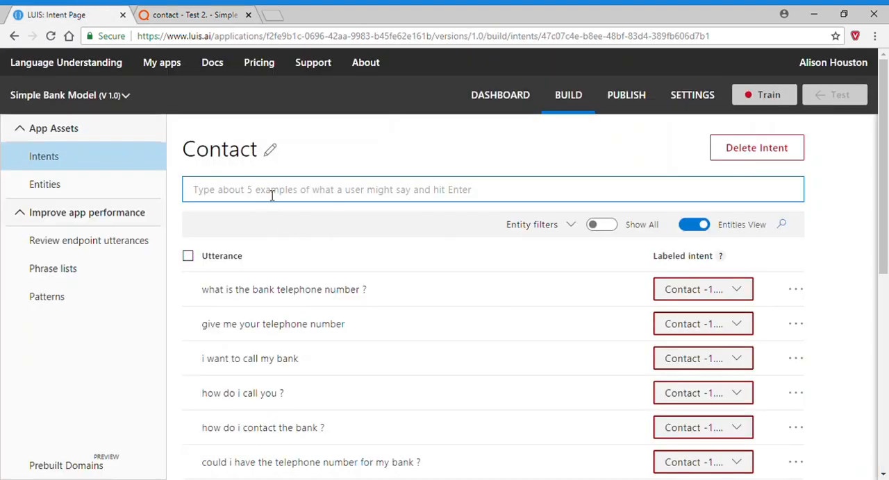
pyautogui.write('I wan')
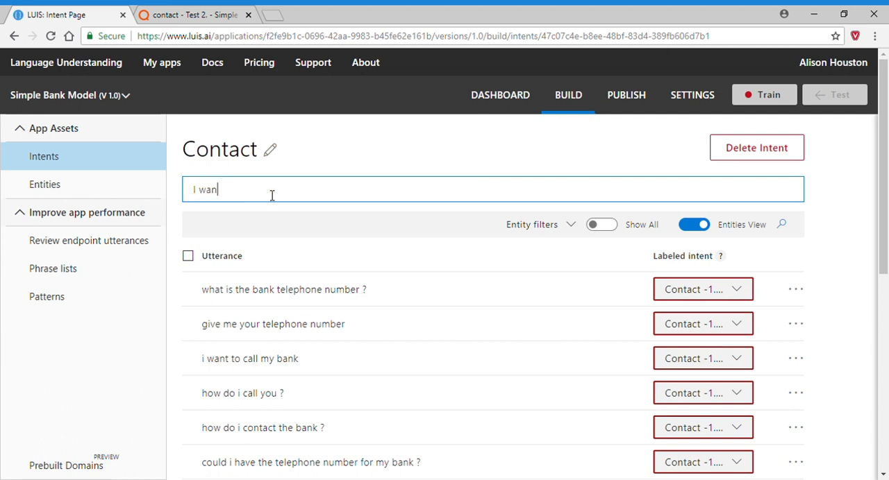
pyautogui.write('t the bank contact details')
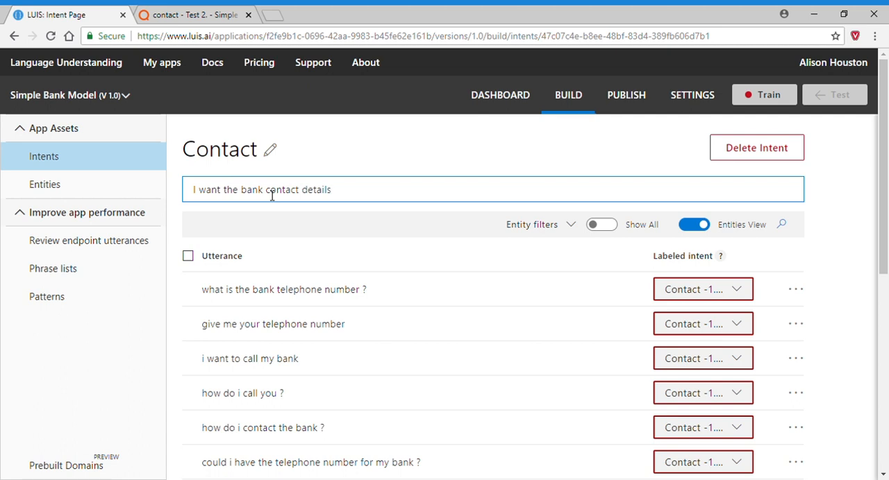
pyautogui.press('Return')
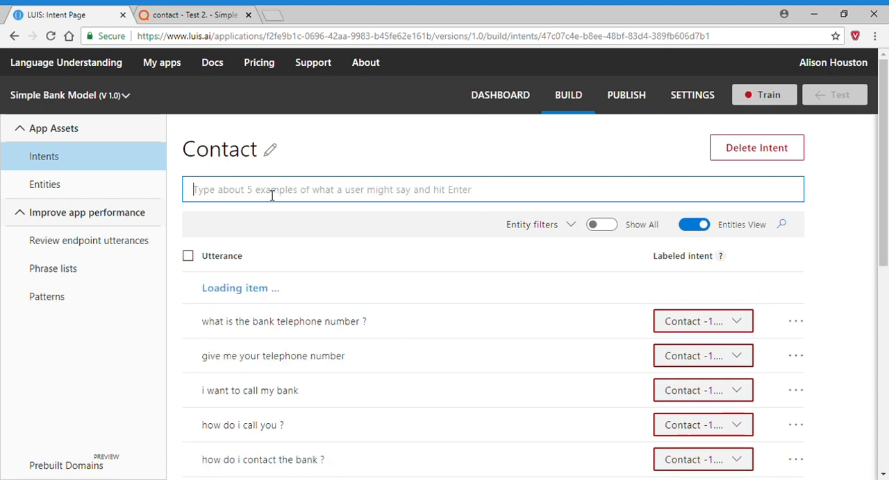
# Add the utterance "Can I have your bank contact details?" to the Contact intent.
pyautogui.write('Can I ')
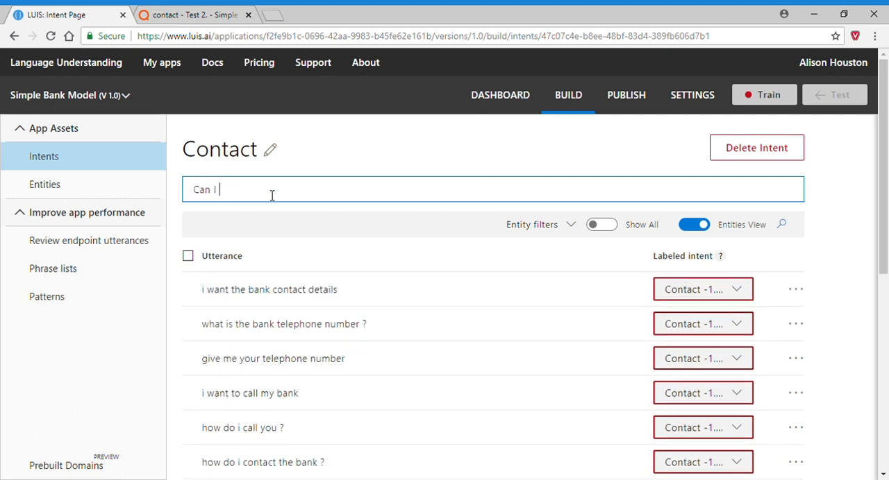
pyautogui.write('have your bank contact')
pyautogui.write('details?')
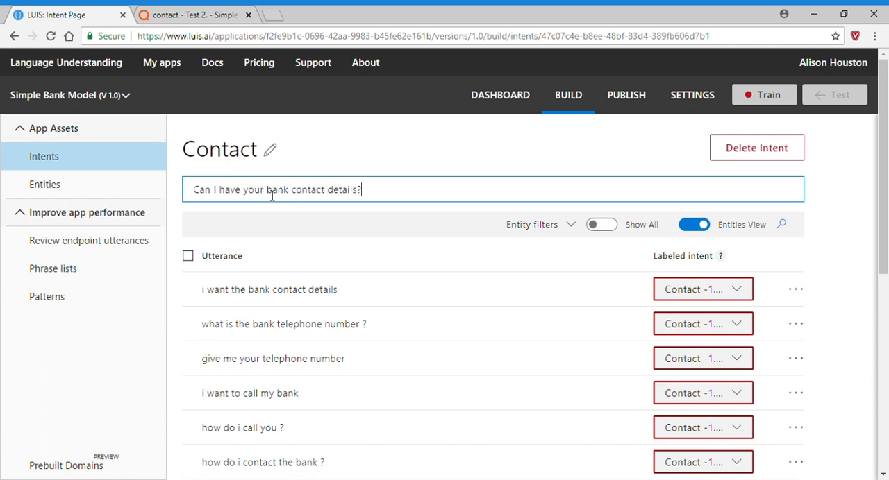
pyautogui.press('Return')
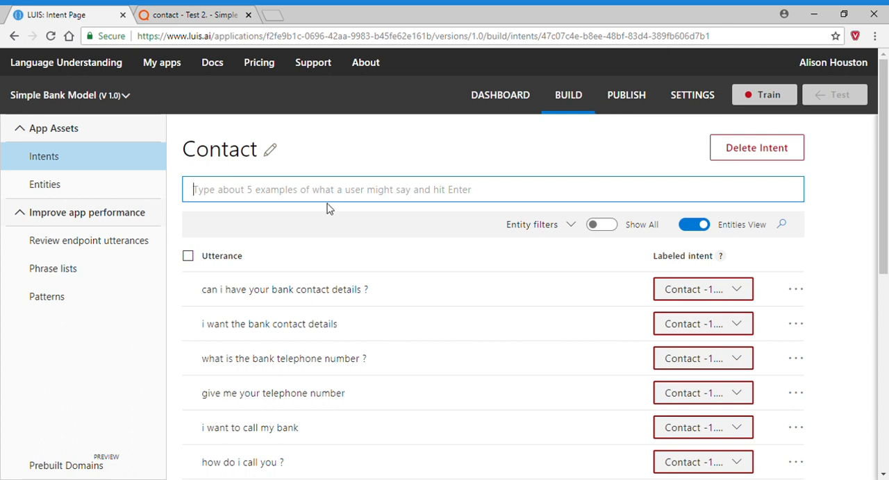
# Switch to QBOX and examine Test 2's Change Analysis charts of changed intents for correctness, confidence and stability.
pyautogui.click(186, 14)
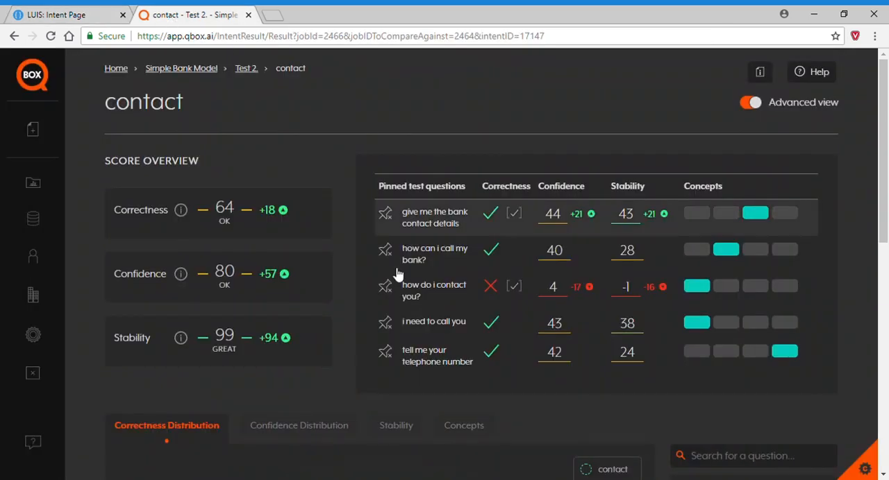
pyautogui.click(251, 70)
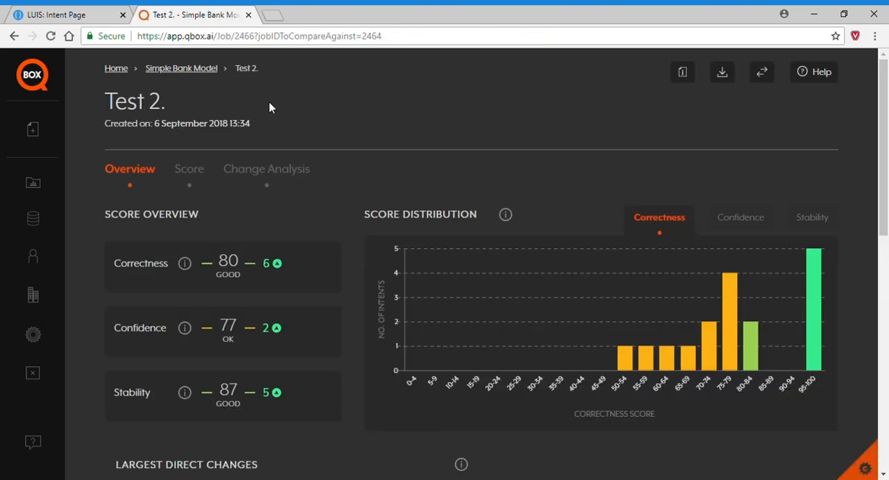
pyautogui.click(292, 170)
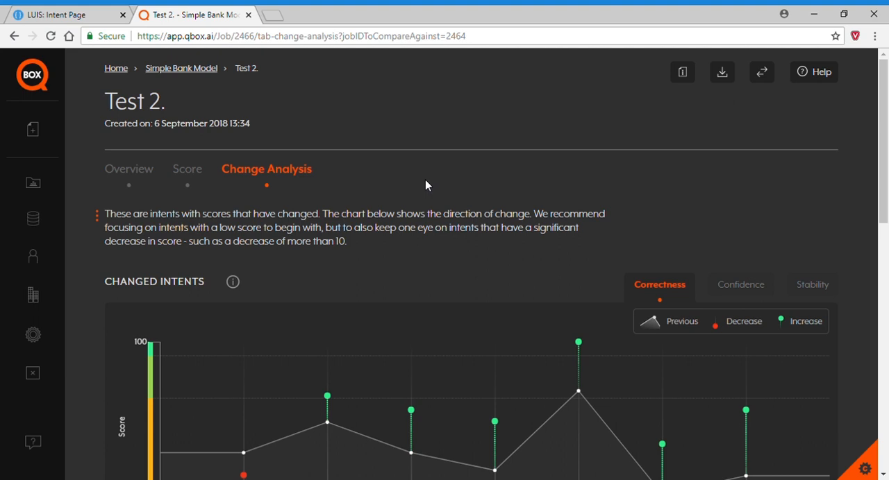
pyautogui.scroll(-2, 449, 424)
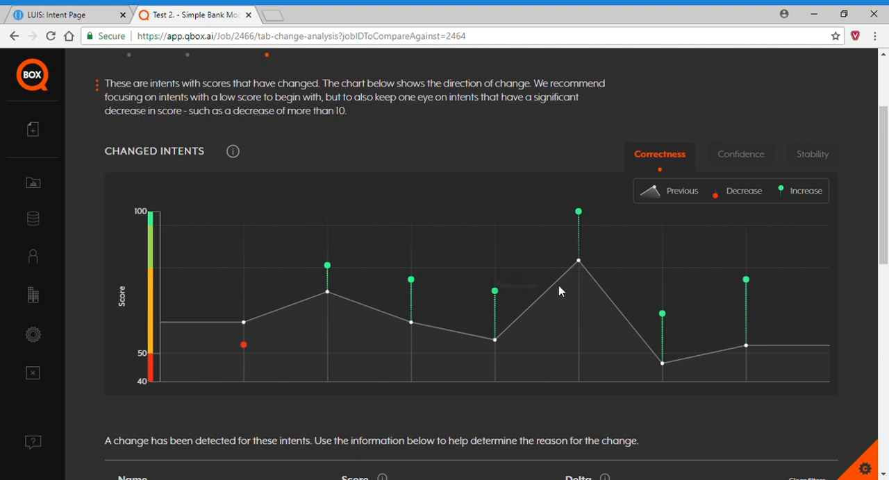
pyautogui.click(742, 157)
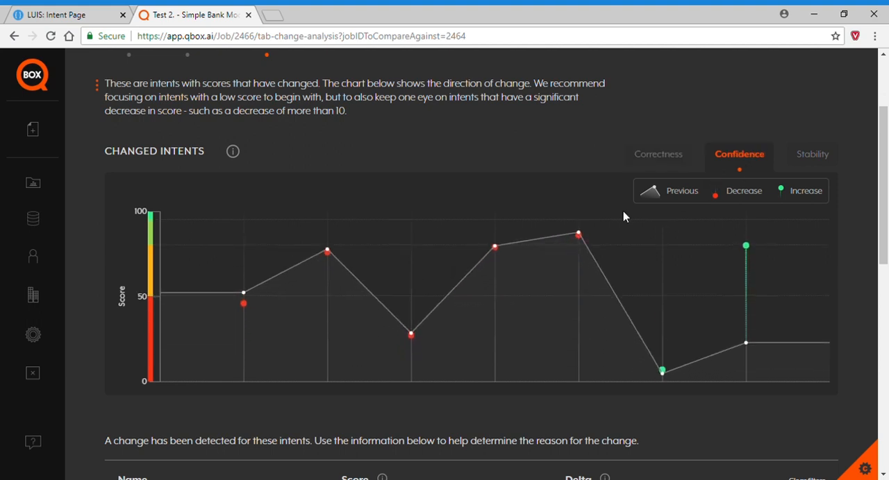
pyautogui.click(811, 157)
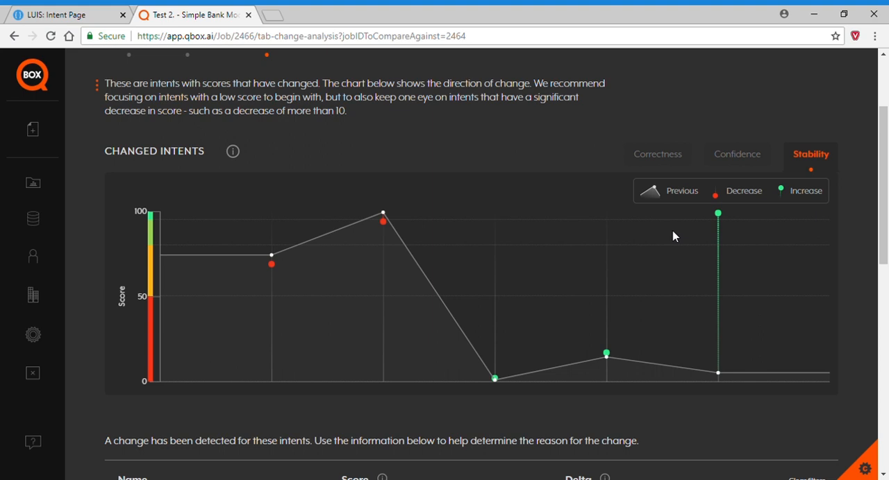
# Review the table of changed intents with their scores, deltas and causes of change.
pyautogui.scroll(-4, 605, 420)
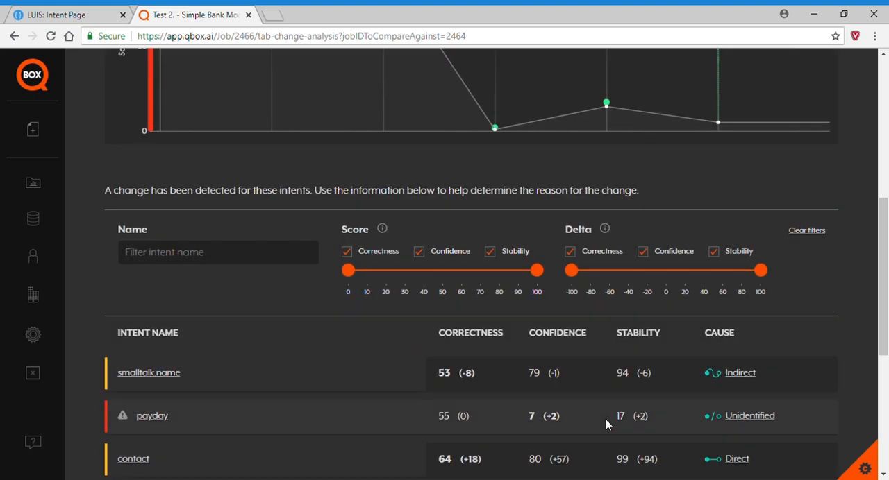
pyautogui.scroll(-2, 605, 424)
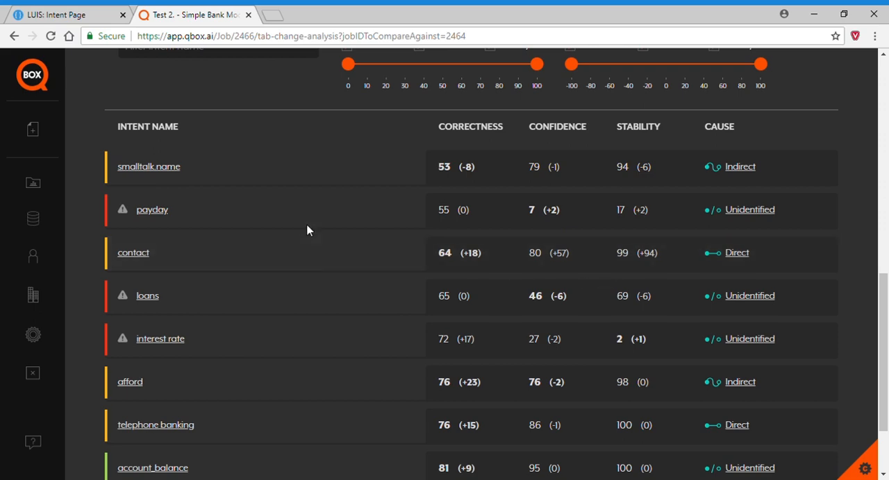
pyautogui.scroll(6, 319, 247)
pyautogui.scroll(3, 310, 247)
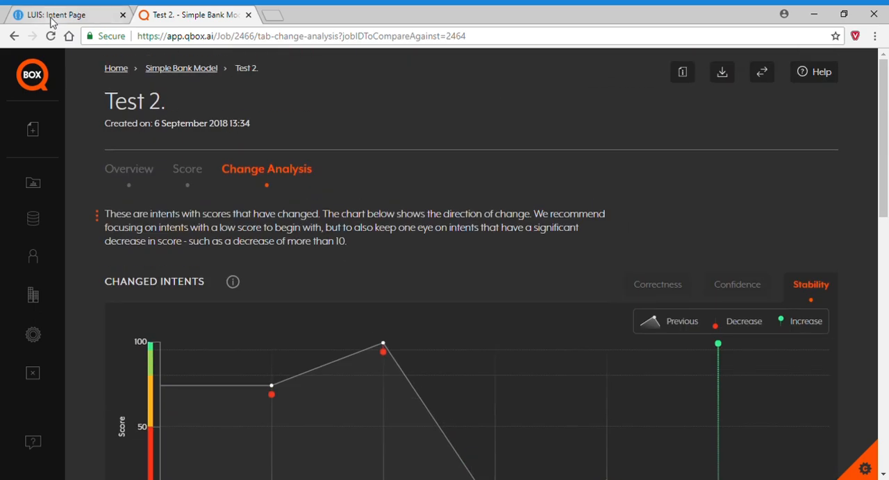
# Switch to LUIS and export the Simple Bank Model app from the list of apps.
pyautogui.click(54, 15)
pyautogui.click(165, 65)
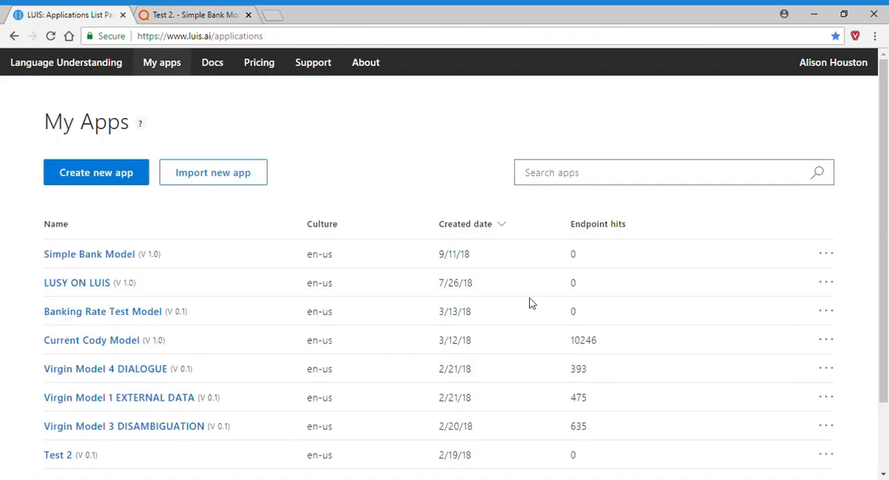
pyautogui.click(827, 255)
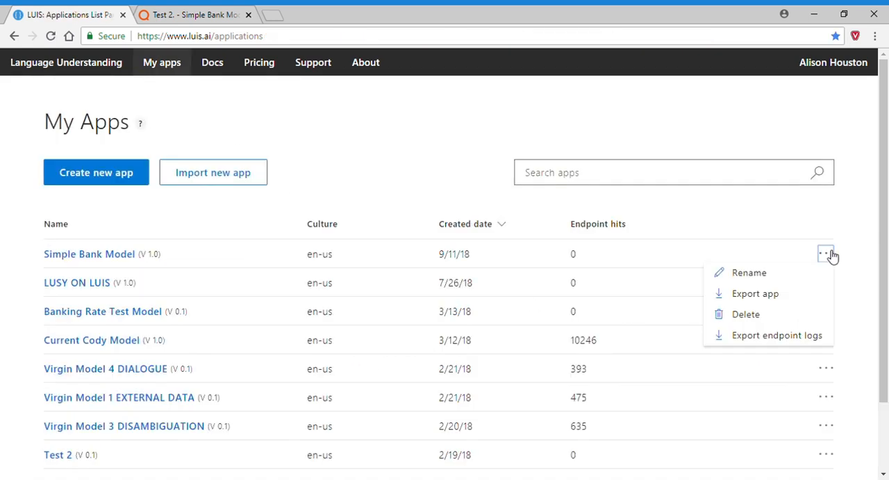
pyautogui.click(763, 300)
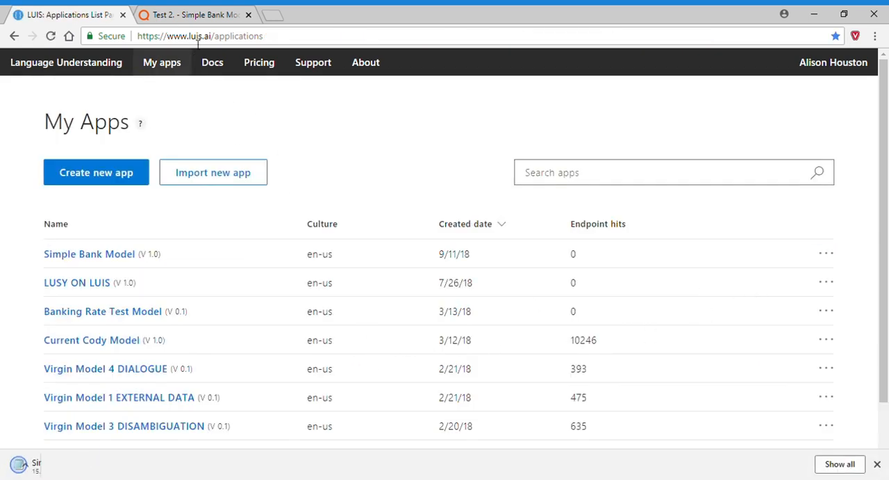
# Switch to QBOX and begin a new job named "Test 3" in the Simple Bank Model project.
pyautogui.click(179, 19)
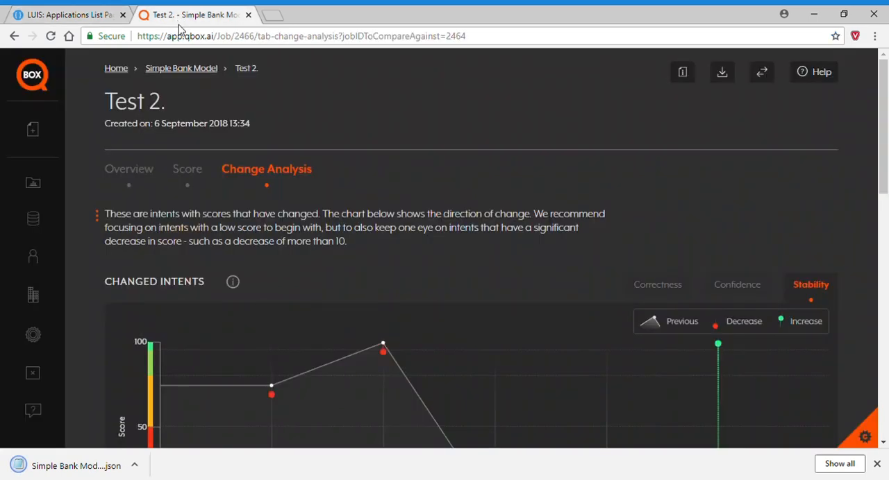
pyautogui.click(61, 135)
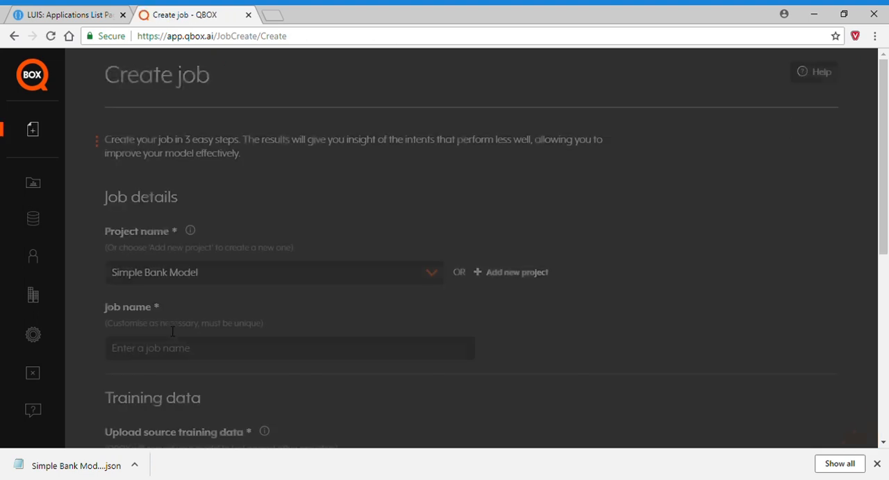
pyautogui.write('Test 3')
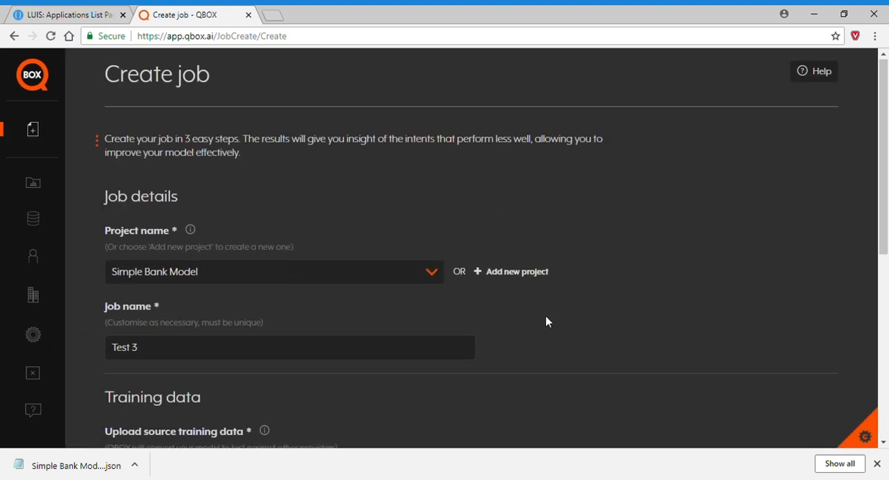
# Upload Simple Bank Model (12).json as the source training data, choose Microsoft LUIS as the provider, and start the job.
pyautogui.scroll(-4, 148, 224)
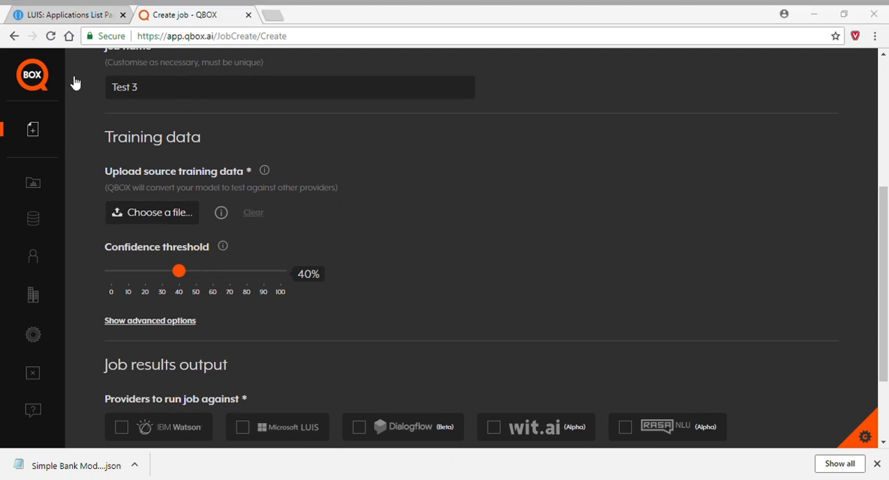
pyautogui.doubleClick(164, 94)
pyautogui.click(243, 427)
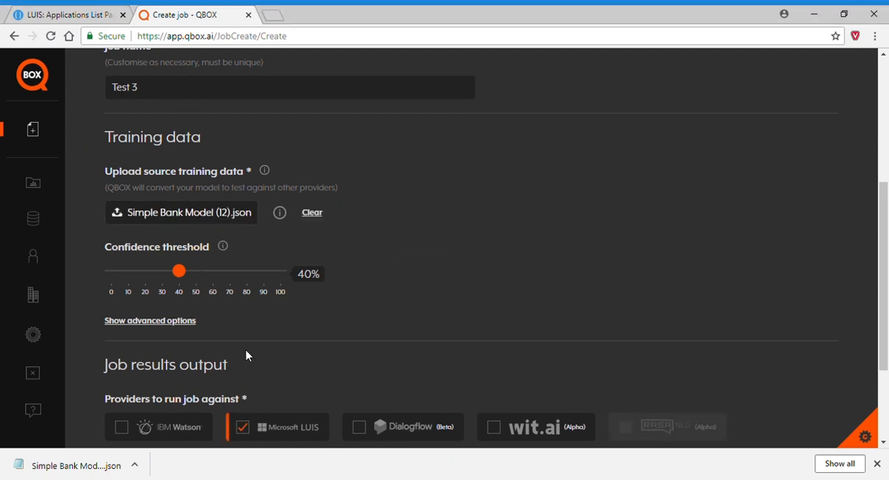
pyautogui.scroll(-3, 247, 352)
pyautogui.click(143, 397)
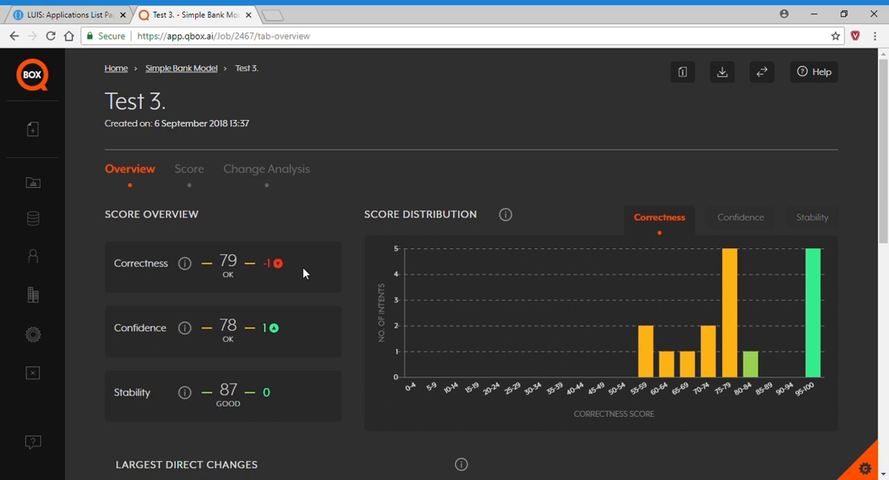
# Review Test 3's overview, including the largest direct changes, the largest indirect or unknown changes and the intent warnings.
pyautogui.scroll(-5, 359, 437)
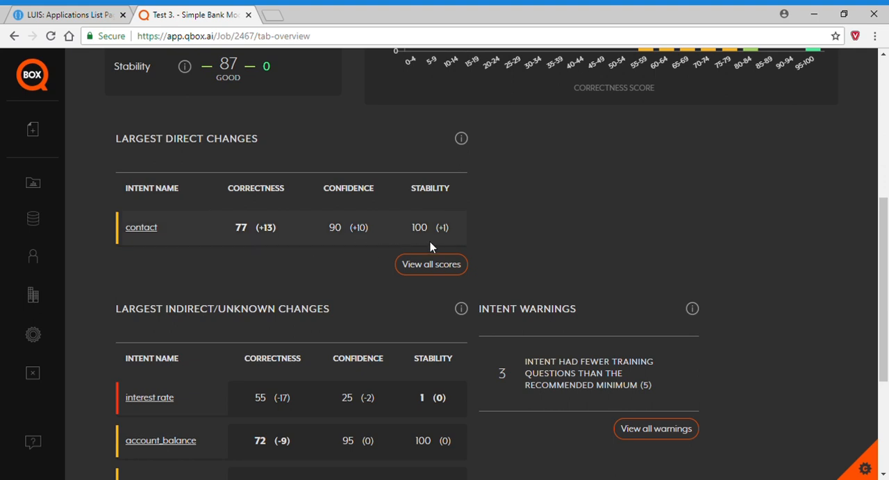
pyautogui.scroll(-2, 549, 241)
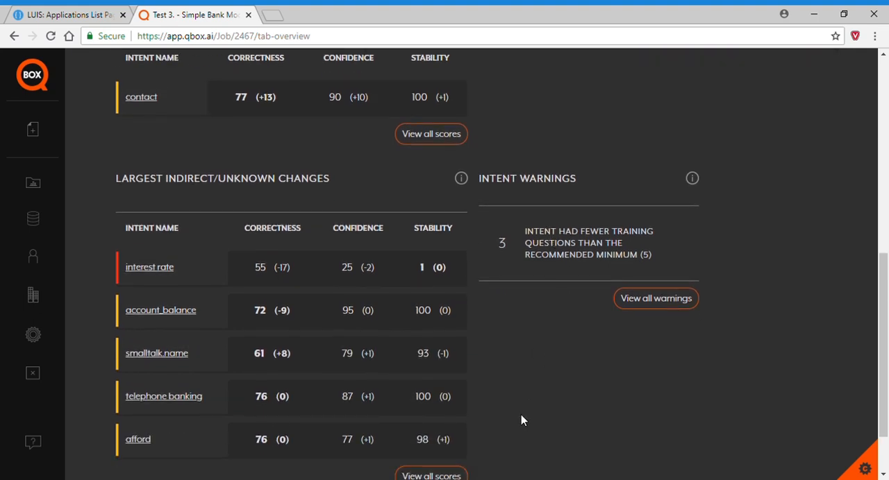
pyautogui.scroll(-1, 528, 417)
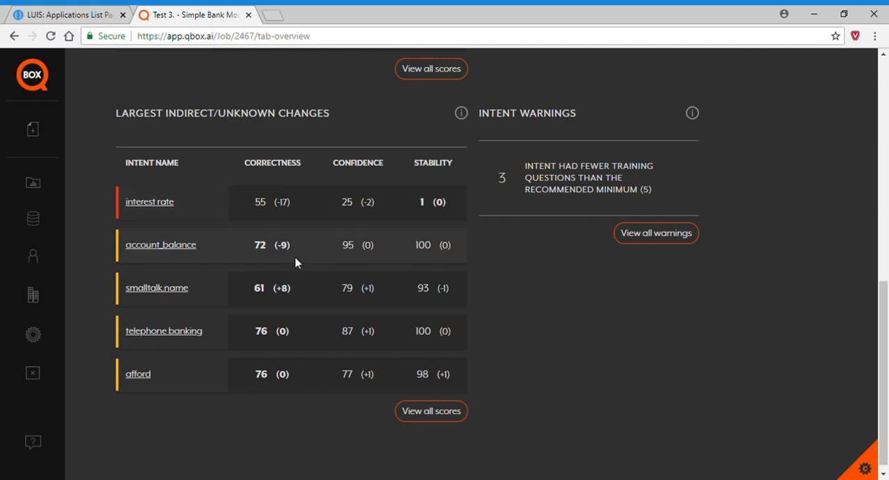
# Examine Test 3's Change Analysis charts for correctness, confidence and stability, and the table of changed intents with their causes.
pyautogui.scroll(10, 298, 277)
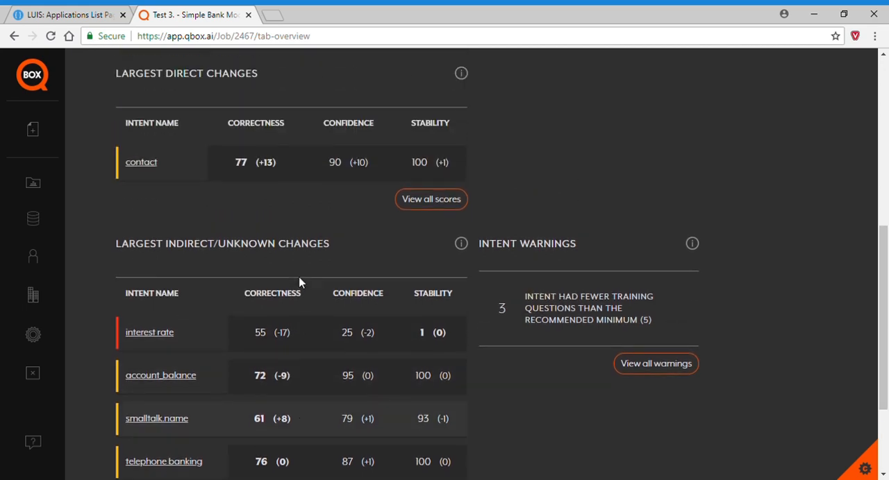
pyautogui.click(284, 179)
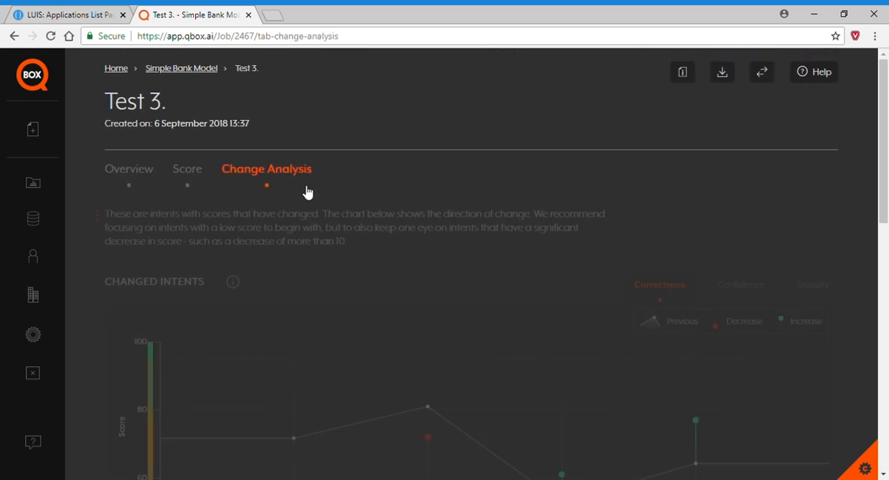
pyautogui.scroll(-1, 564, 396)
pyautogui.scroll(-1, 561, 395)
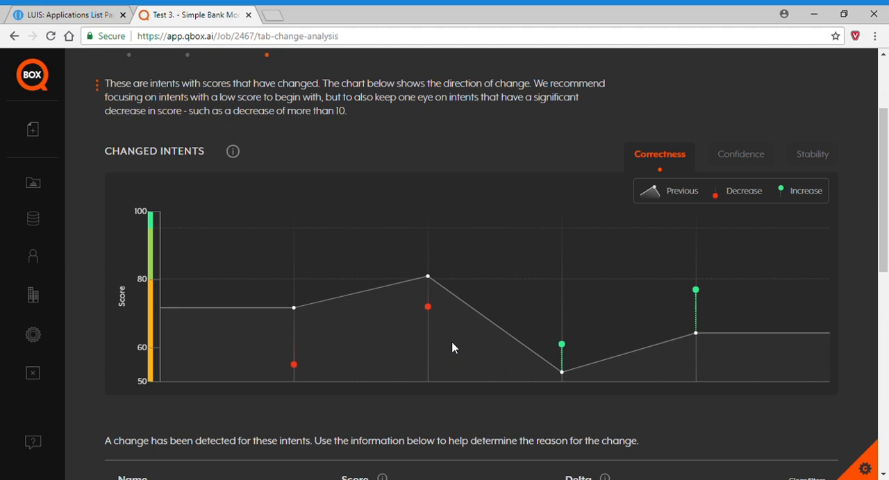
pyautogui.click(743, 157)
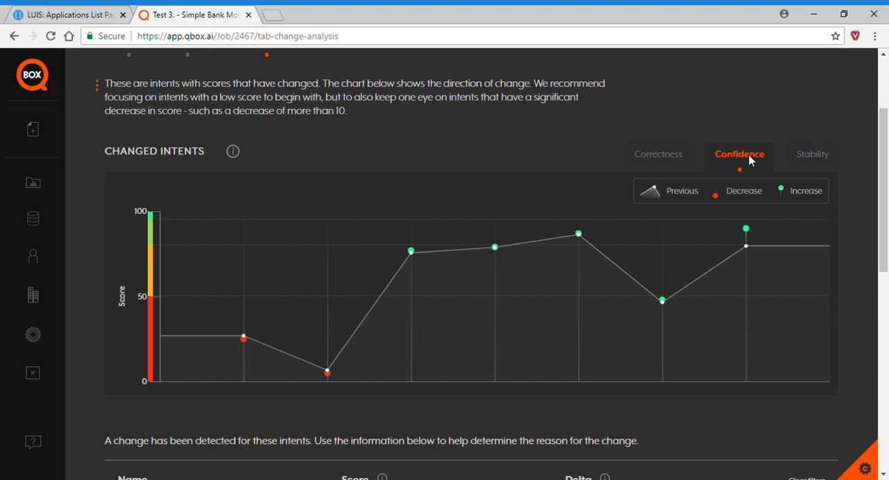
pyautogui.click(826, 159)
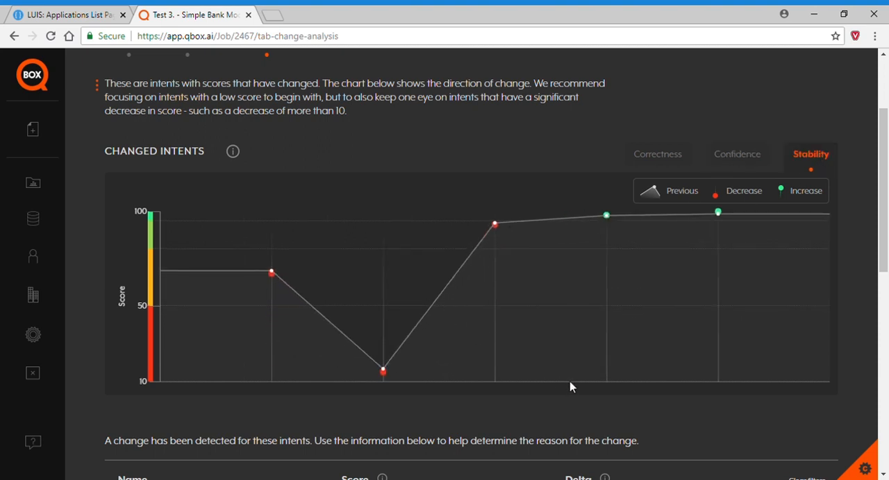
pyautogui.click(660, 157)
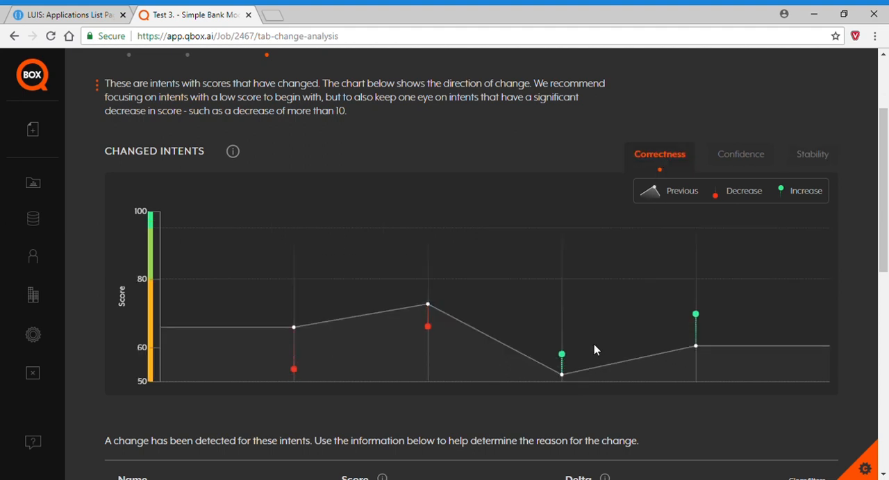
pyautogui.scroll(-3, 594, 350)
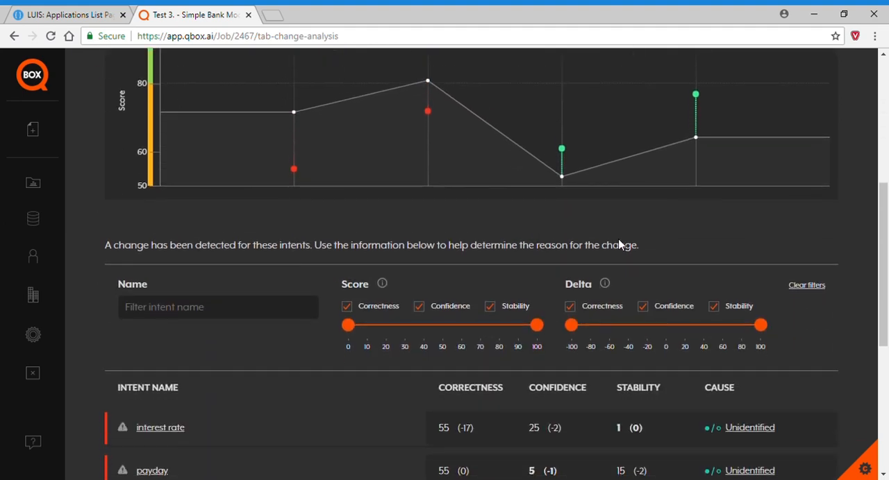
pyautogui.scroll(-4, 617, 243)
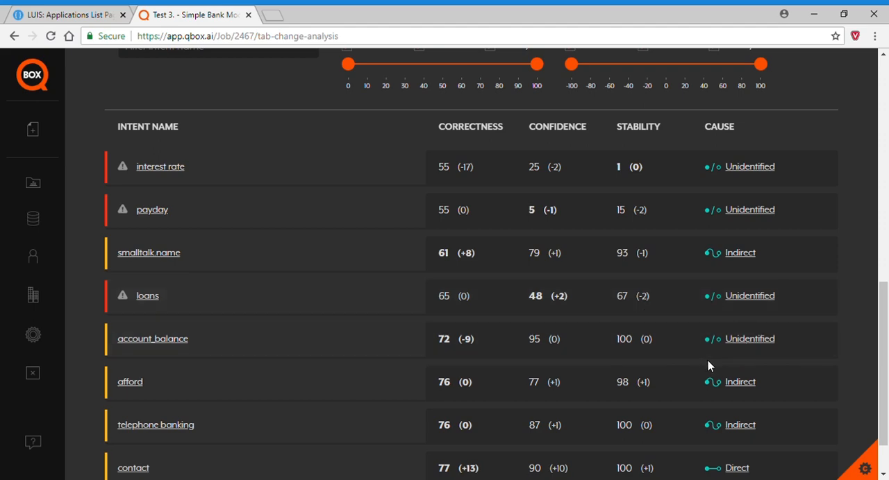
# Return to Test 3's overview and open the detailed results of the contact intent.
pyautogui.scroll(5, 555, 374)
pyautogui.scroll(3, 555, 375)
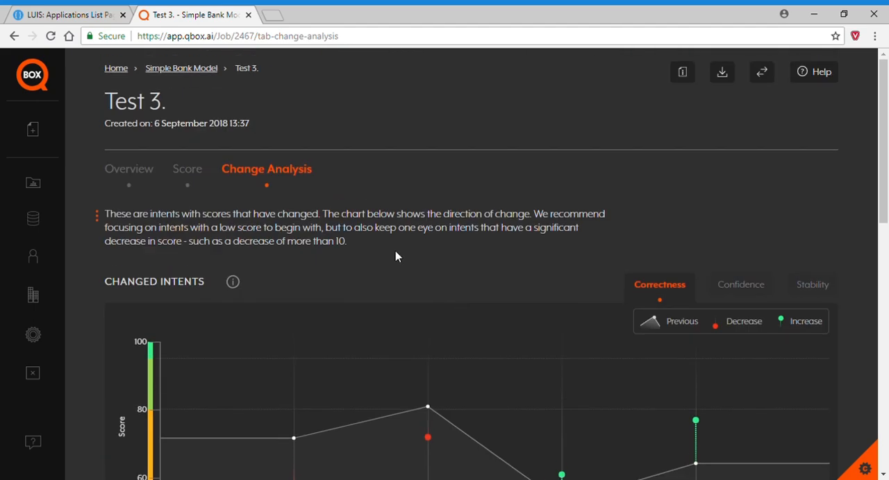
pyautogui.click(143, 175)
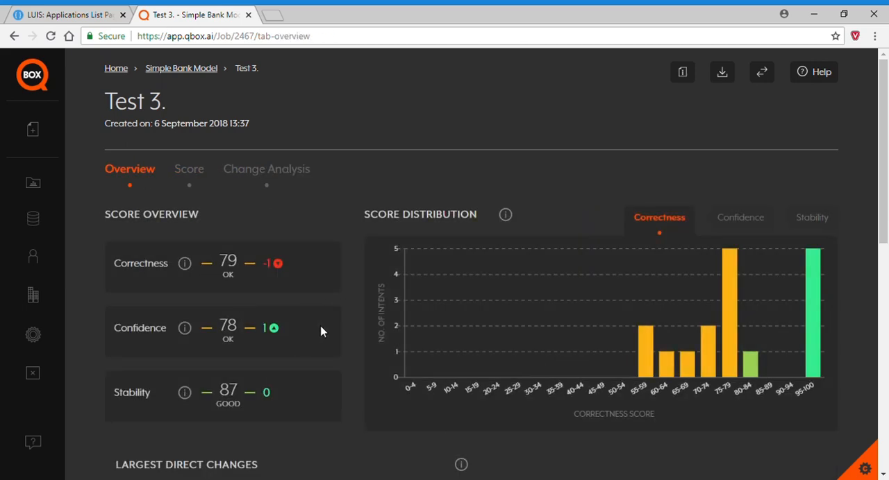
pyautogui.scroll(-5, 341, 319)
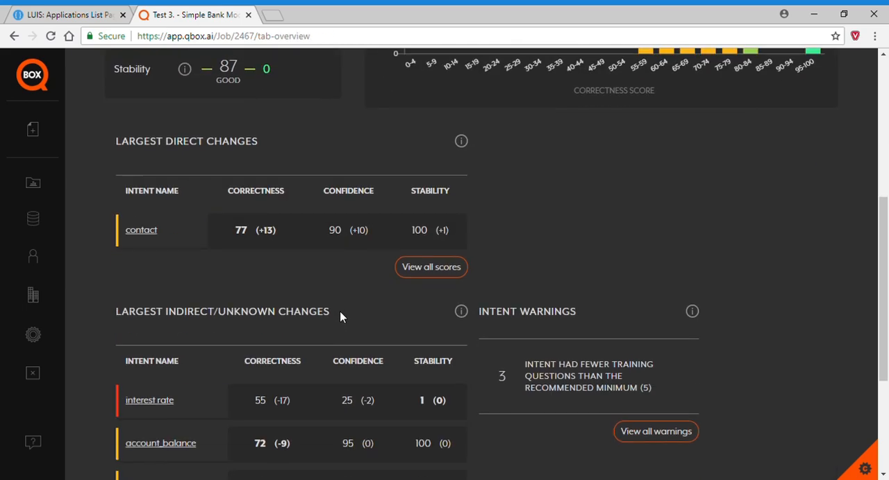
pyautogui.click(150, 232)
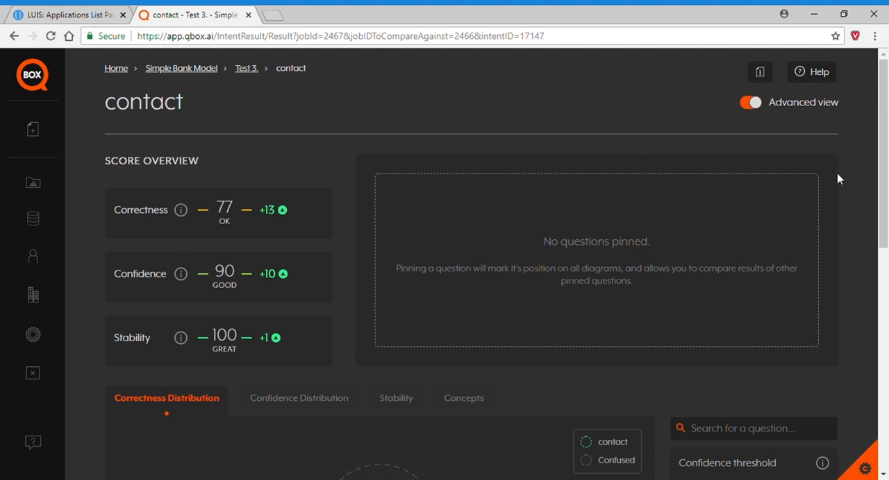
# Examine the contact intent's Correctness Distribution diagram and its false positives from other intents.
pyautogui.scroll(-3, 837, 181)
pyautogui.scroll(-2, 611, 299)
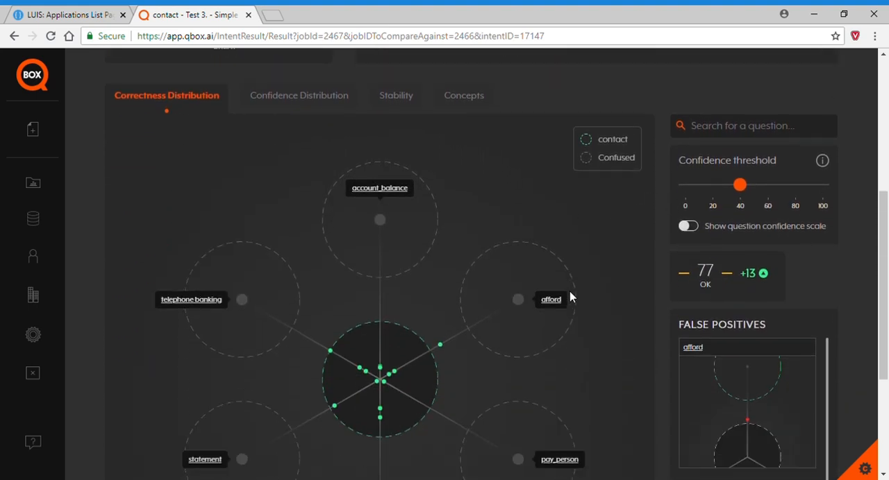
pyautogui.scroll(-1, 610, 299)
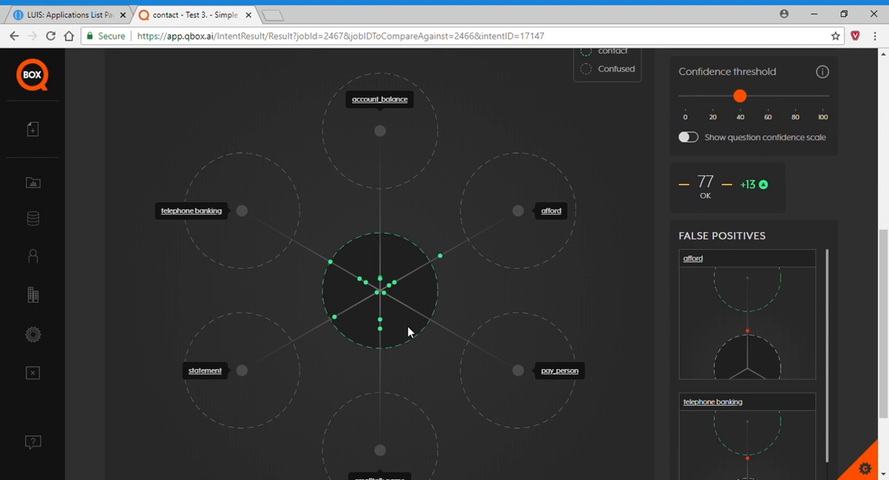
pyautogui.click(440, 257)
pyautogui.scroll(-3, 853, 256)
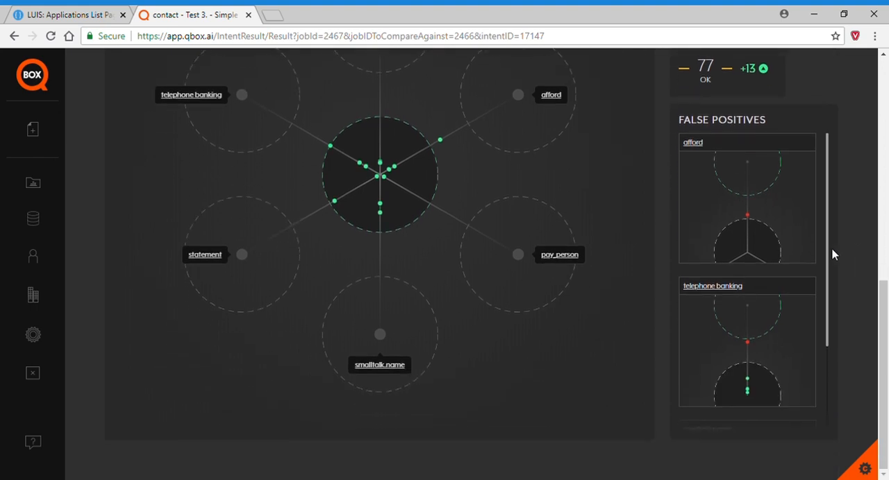
pyautogui.moveTo(828, 244); pyautogui.dragTo(843, 218)
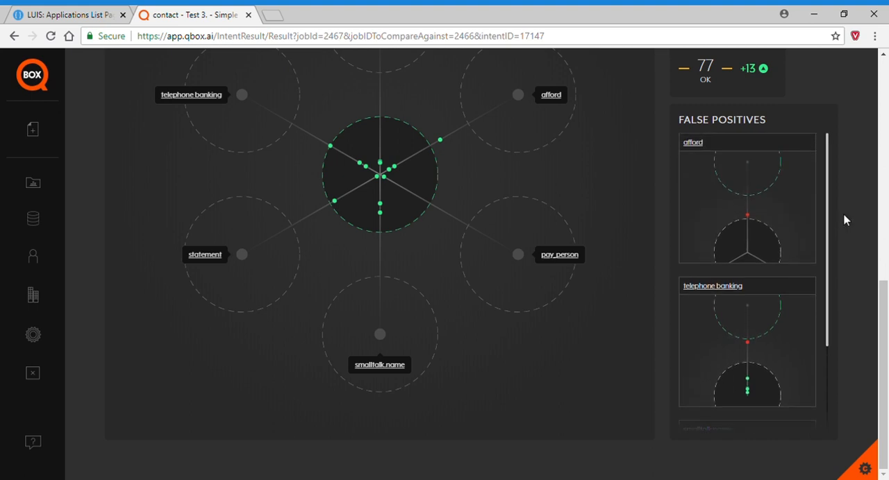
# Inspect the afford false positive "i want to buy" and compare the training questions of its returned and expected intents.
pyautogui.click(750, 215)
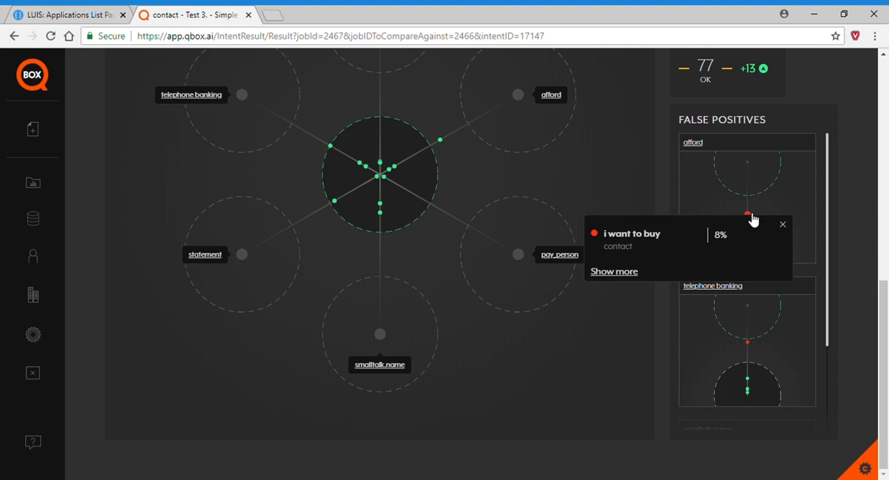
pyautogui.click(625, 272)
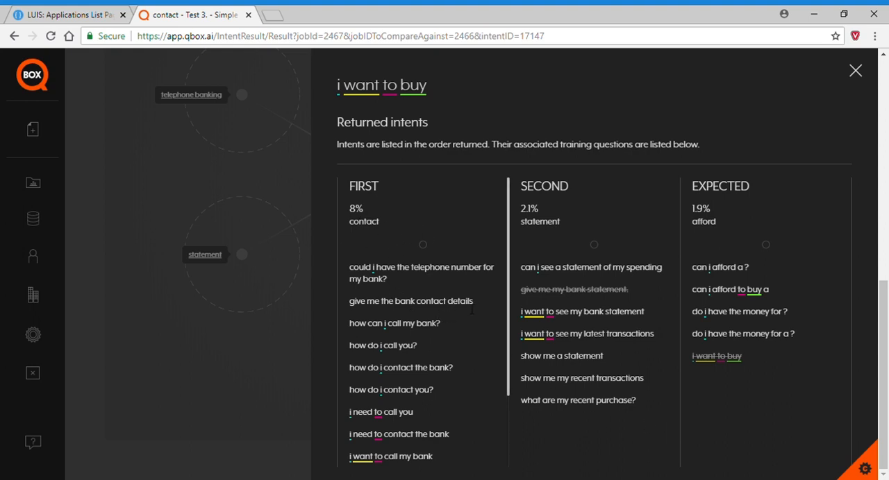
pyautogui.scroll(-3, 460, 323)
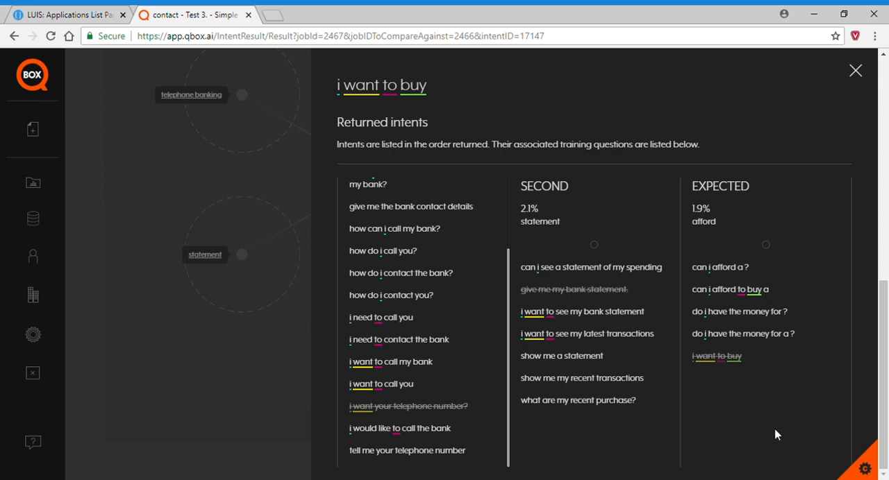
# Switch to LUIS and add the utterance "Do I have the money to buy ?" to the Simple Bank Model's afford intent.
pyautogui.click(70, 15)
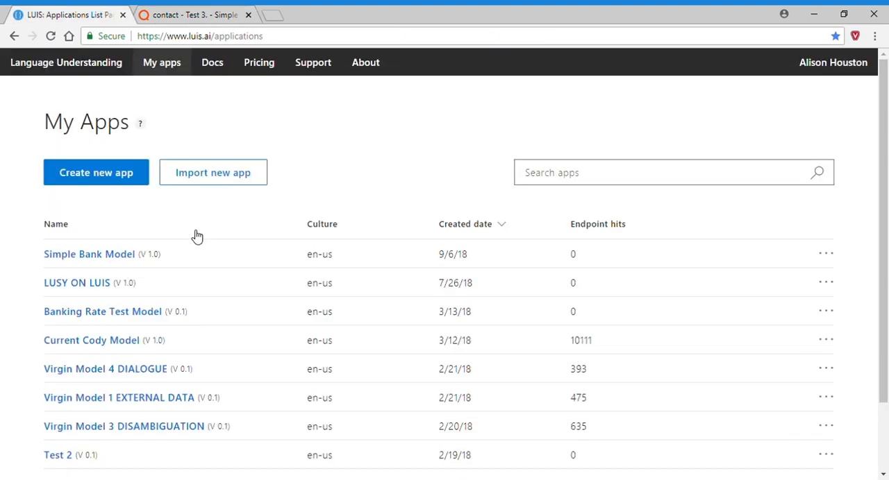
pyautogui.click(97, 254)
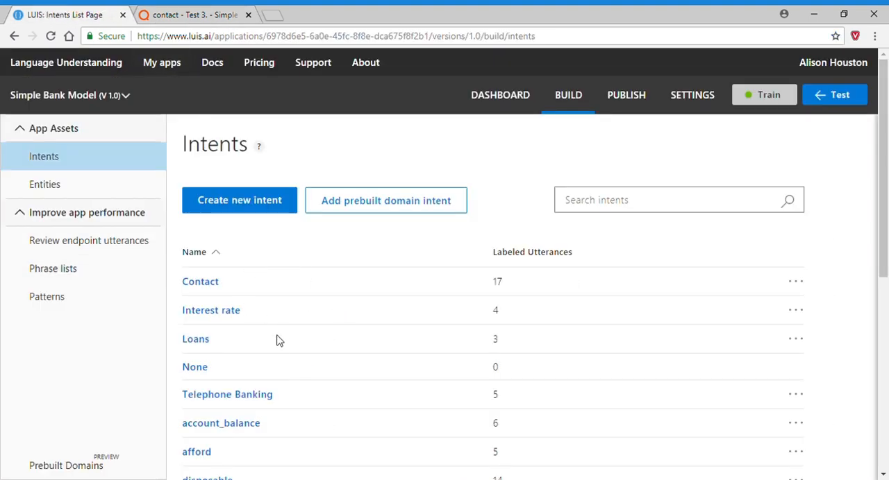
pyautogui.scroll(-4, 273, 345)
pyautogui.click(212, 328)
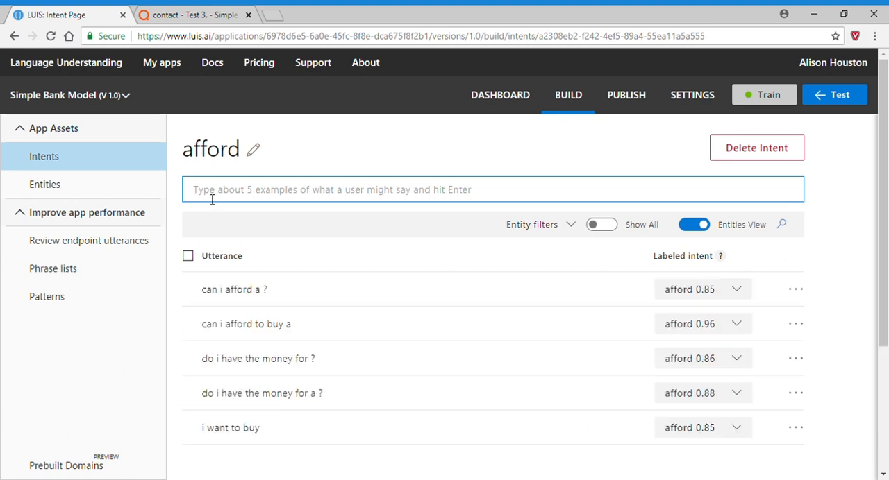
pyautogui.write('Do I have ')
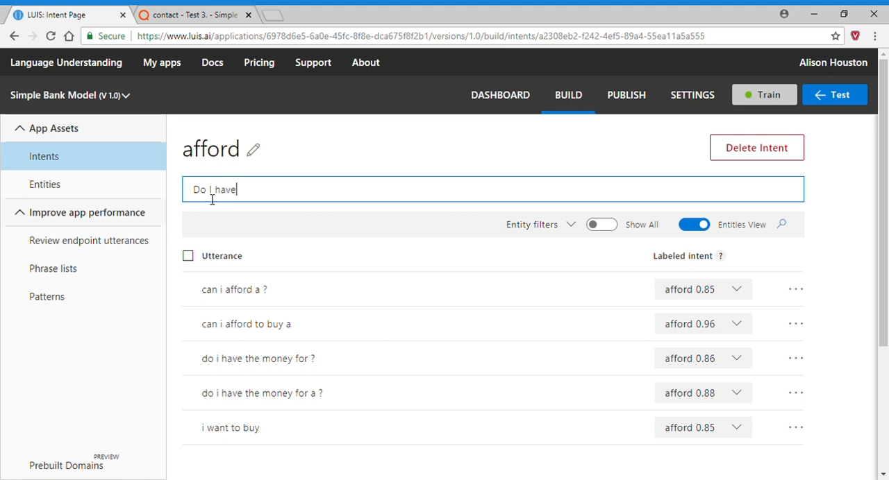
pyautogui.write('the money to buy ?')
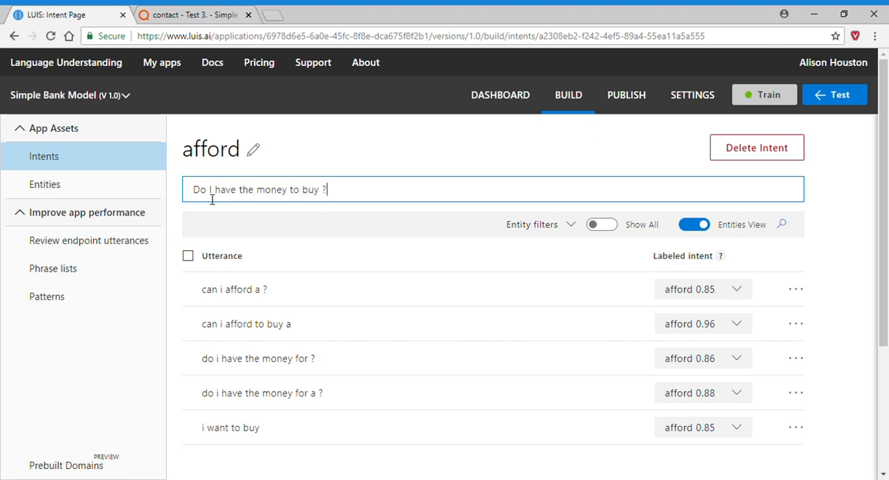
pyautogui.press('Return')
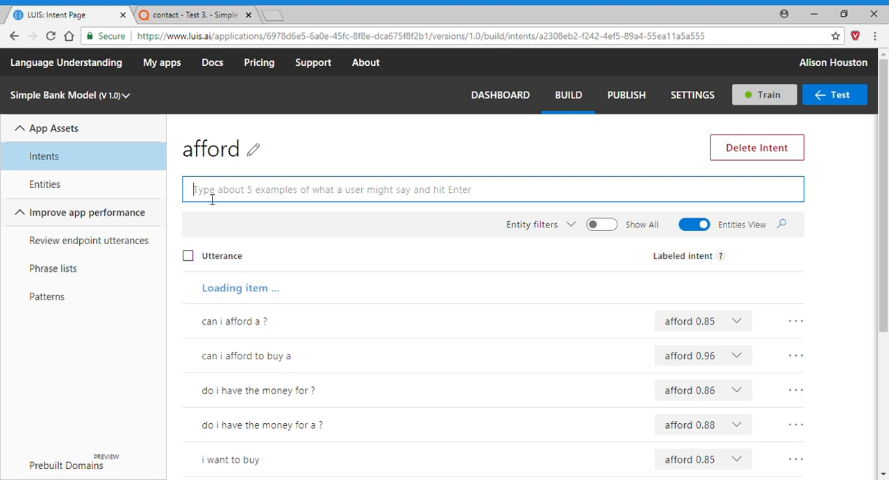
# Add the utterance "I need to buy a" to the afford intent.
pyautogui.write('I need to')
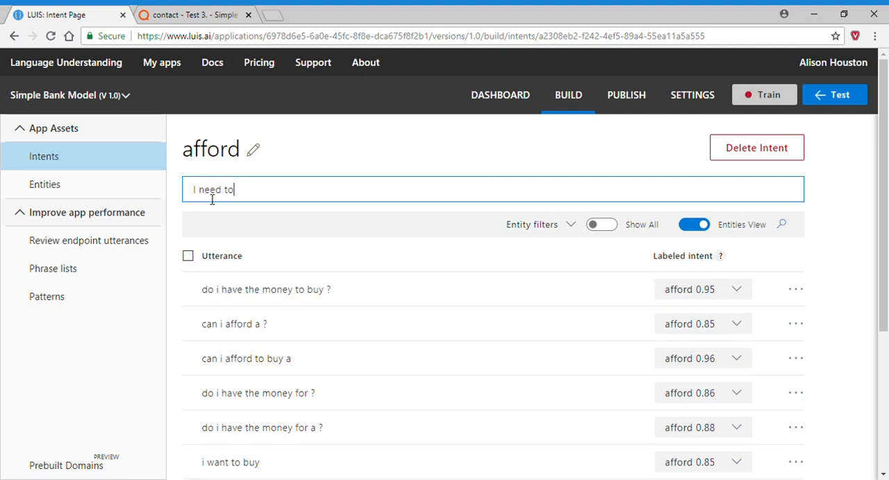
pyautogui.write(' buy a')
pyautogui.press('Return')
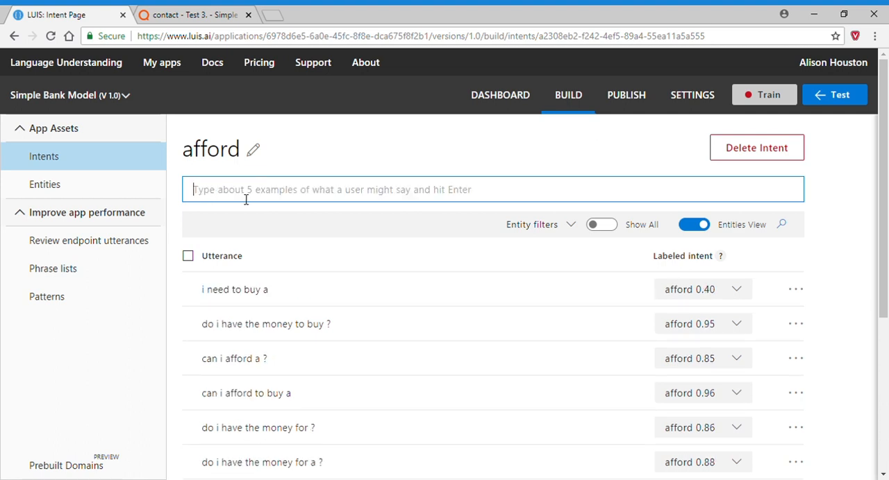
# Switch to QBOX and compare the returned and expected intents' training questions for the telephone banking false positive "can i do bank transactions via telephone?".
pyautogui.click(168, 15)
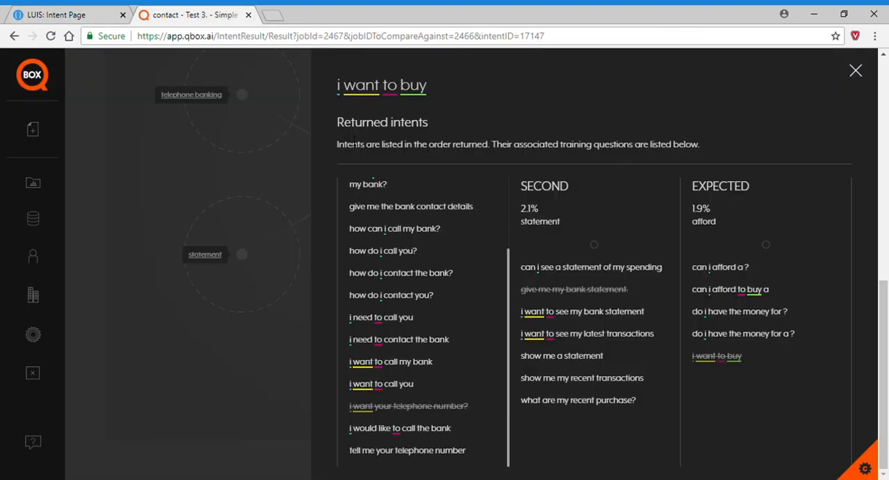
pyautogui.click(300, 165)
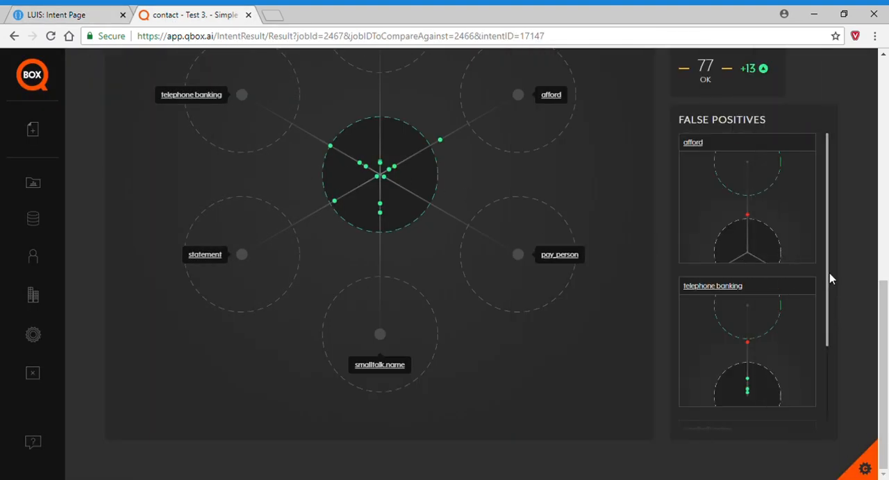
pyautogui.moveTo(829, 272); pyautogui.dragTo(829, 290)
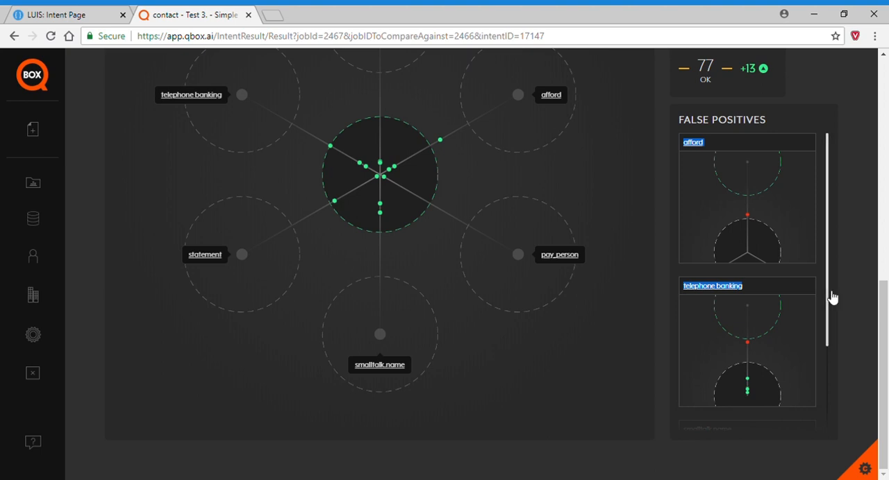
pyautogui.scroll(-1, 831, 298)
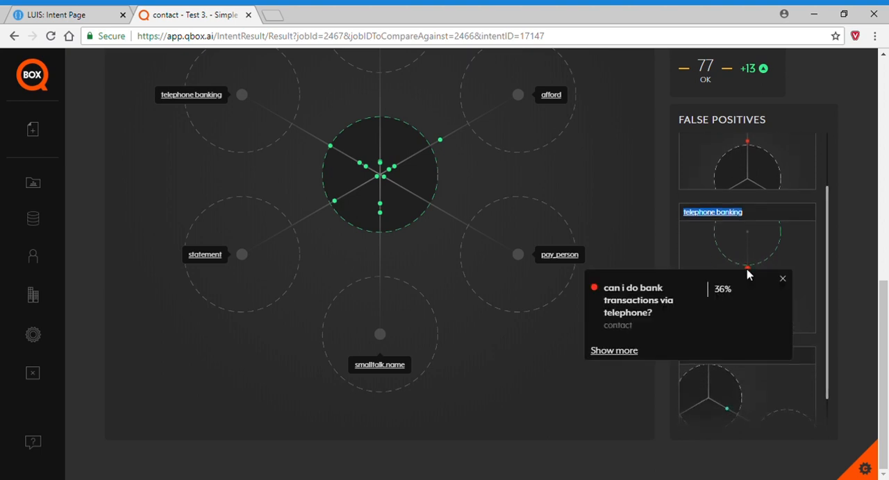
pyautogui.click(624, 353)
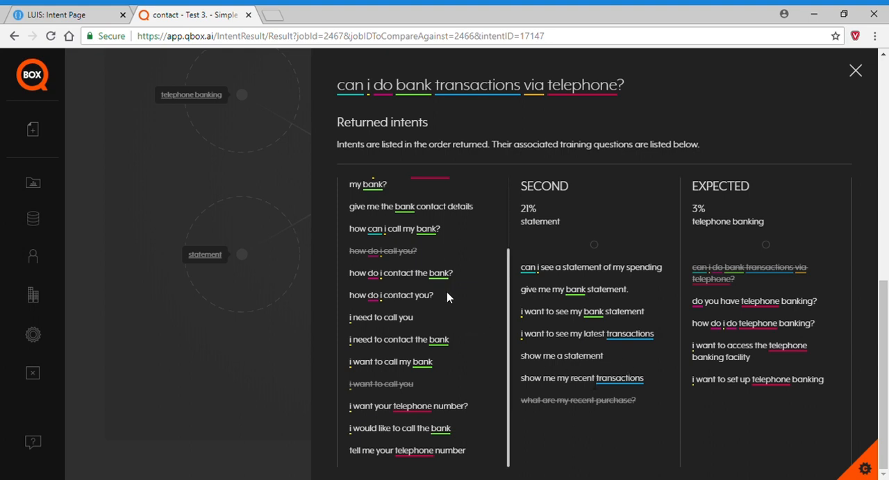
pyautogui.scroll(3, 467, 332)
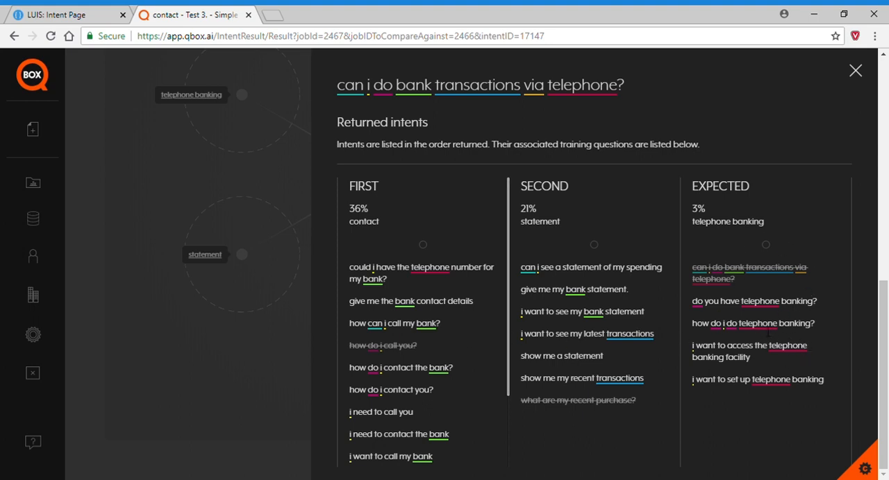
# Switch to LUIS and add the utterance "How do I do telephone bank transactions?" to the Telephone Banking intent.
pyautogui.click(66, 15)
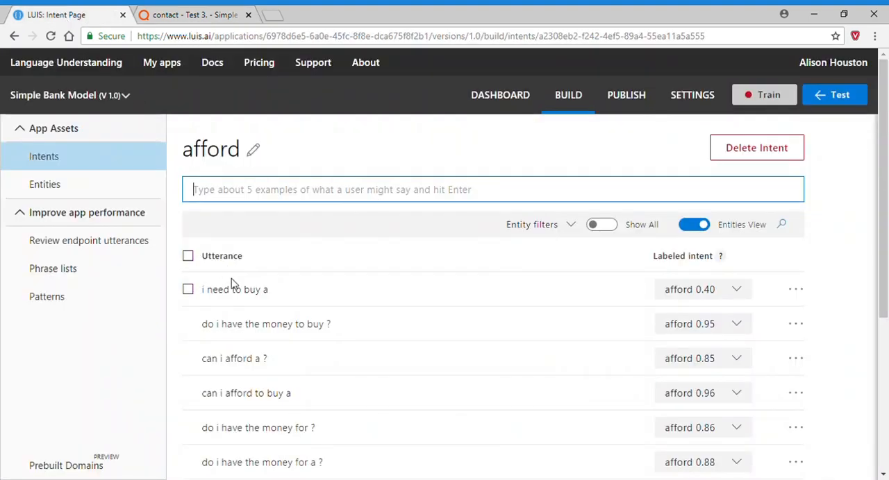
pyautogui.click(31, 151)
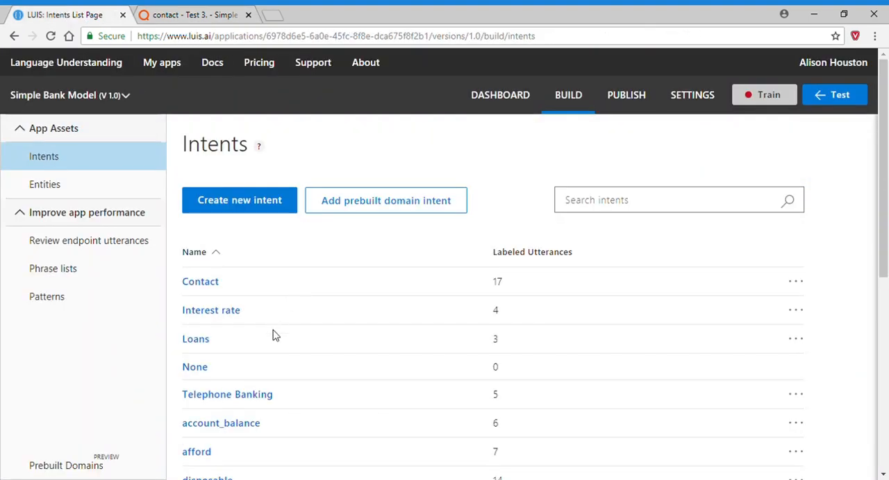
pyautogui.click(260, 395)
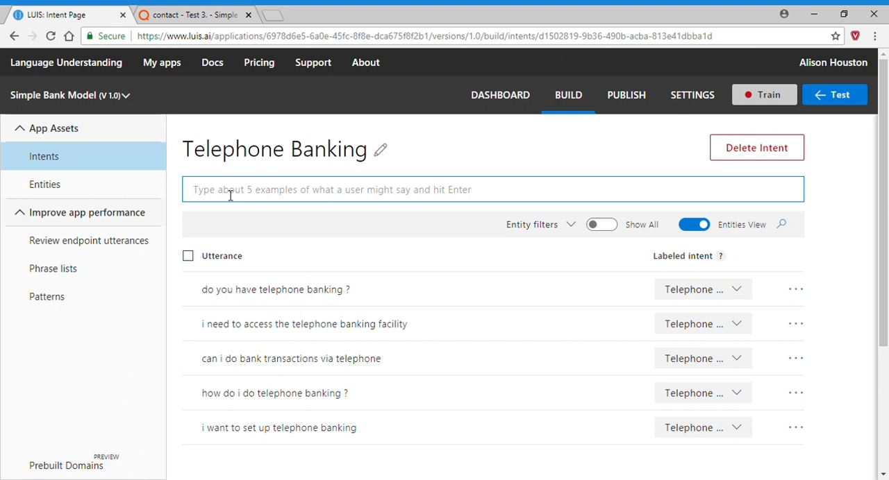
pyautogui.write('ow')
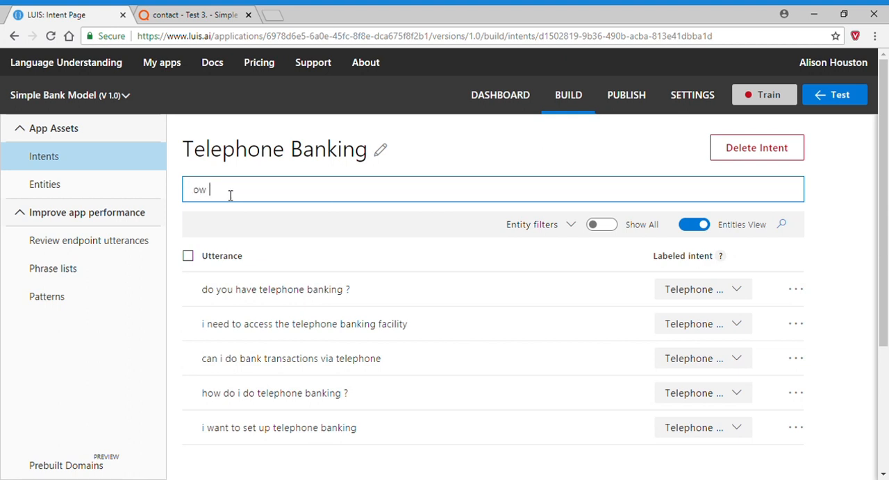
pyautogui.press('BackSpace')
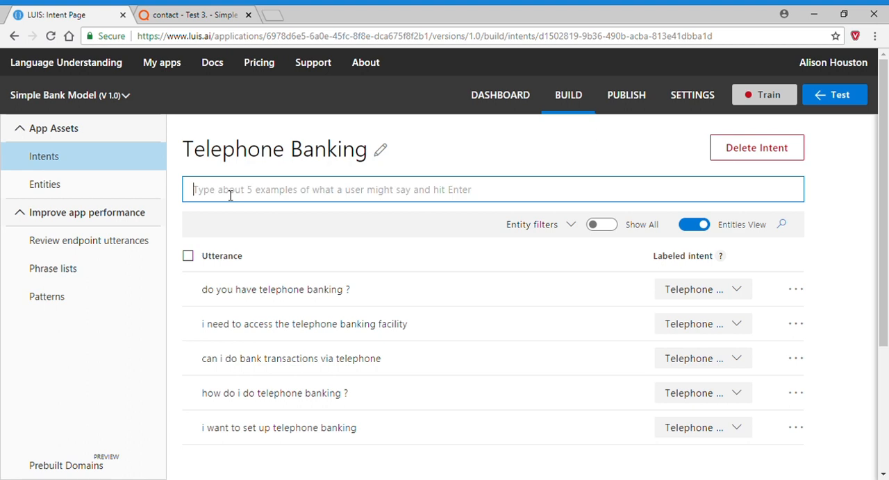
pyautogui.write('How do I do ')
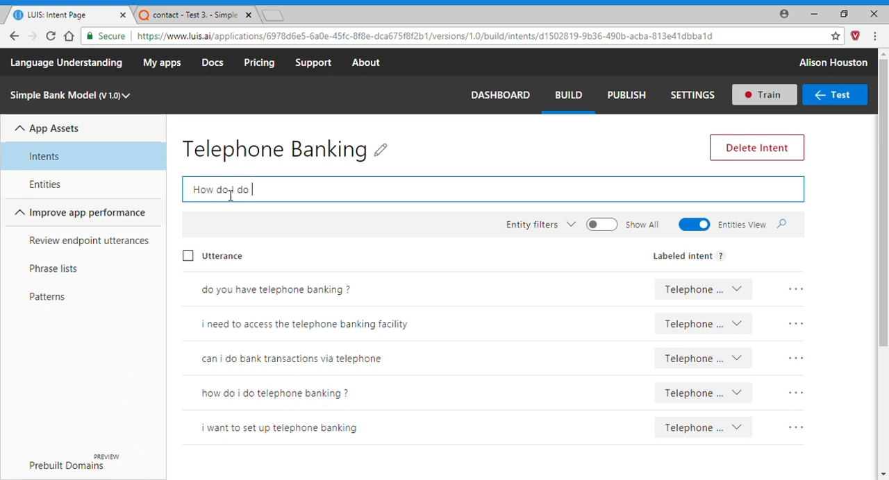
pyautogui.write('telephone bnk')
pyautogui.write('ank transact')
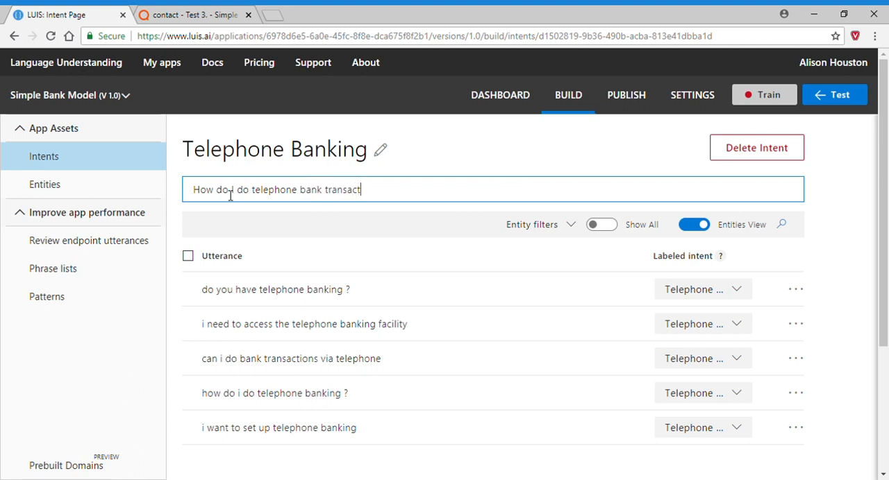
pyautogui.write('ions?')
pyautogui.press('Return')
# Add the utterance "I would like to do bank transactions via the telephone" to the Telephone Banking intent.
pyautogui.write('I')
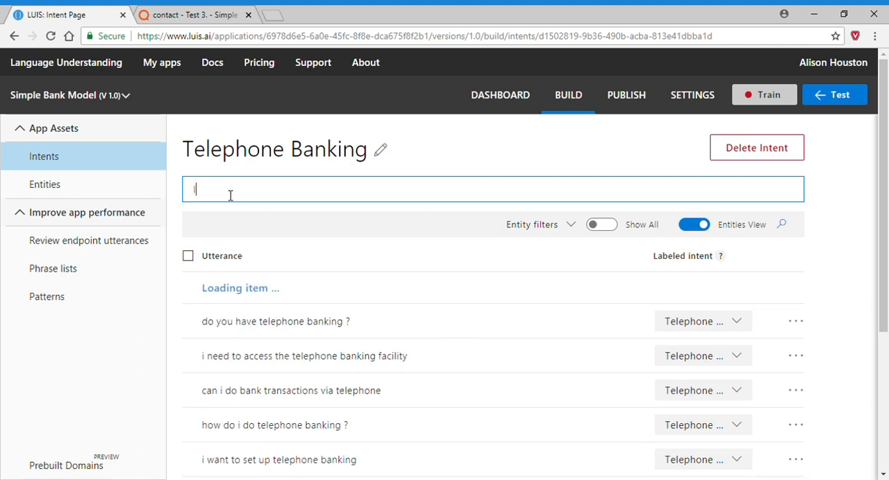
pyautogui.write(' would like to ')
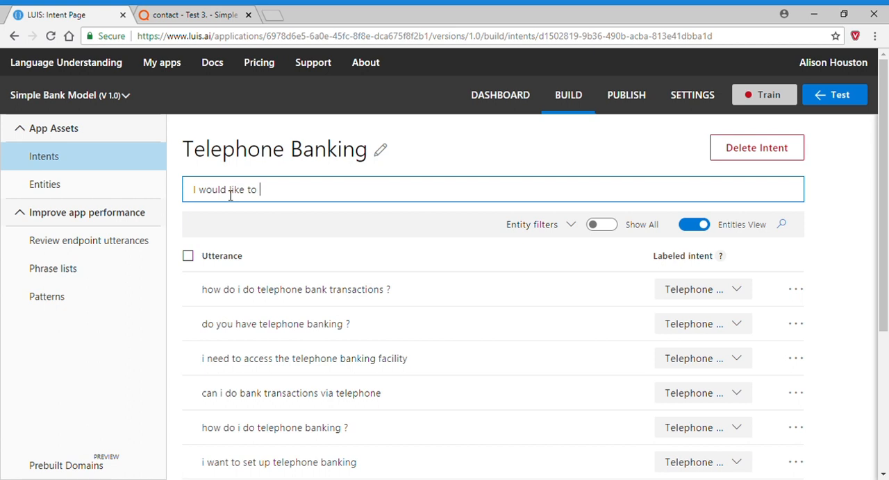
pyautogui.write('do bank transacat')
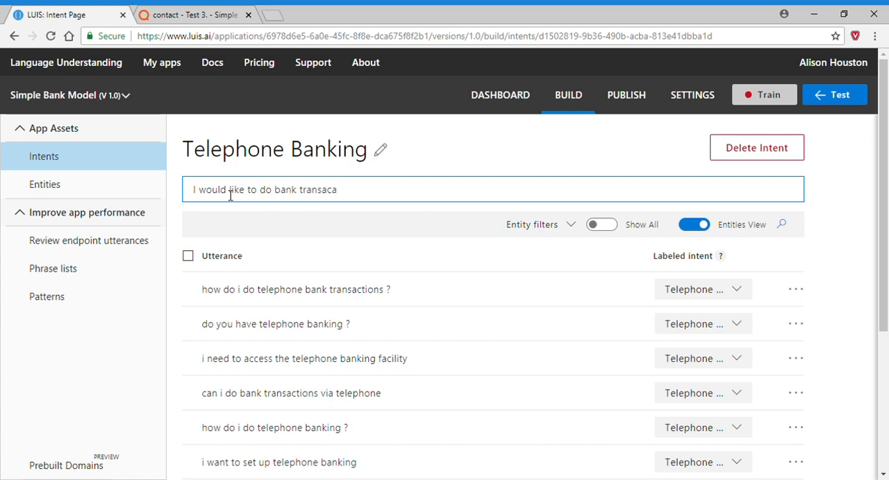
pyautogui.press('BackSpace')
pyautogui.press('BackSpace')
pyautogui.write('ctions vie')
pyautogui.press('BackSpace')
pyautogui.write('a the telephoe')
pyautogui.write('n')
pyautogui.press('BackSpace')
pyautogui.press('BackSpace')
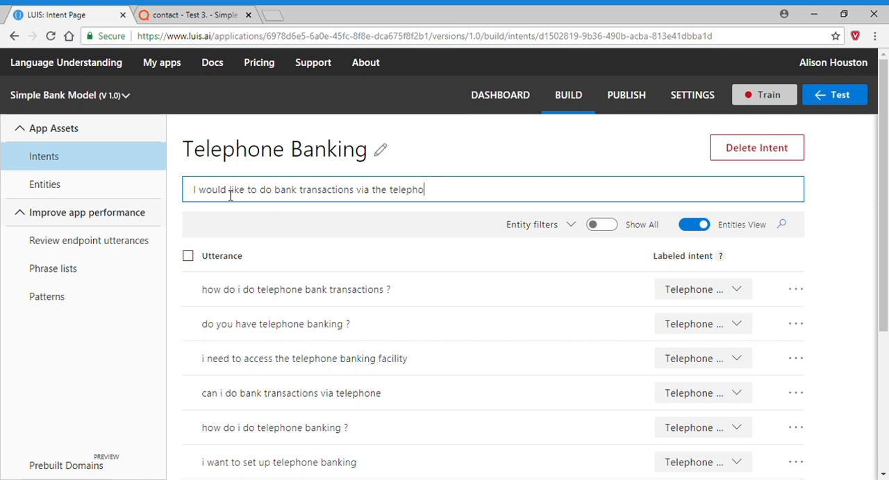
pyautogui.write('ne')
pyautogui.press('Return')
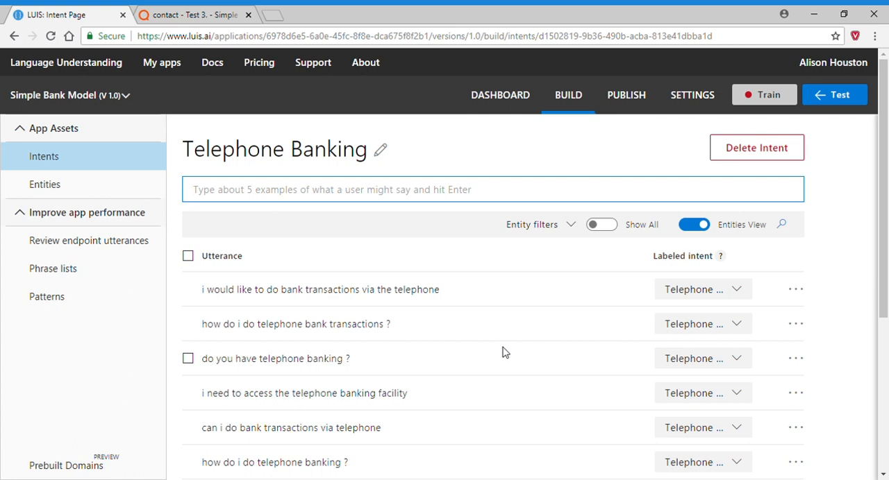
# Switch to QBOX and inspect the training questions behind the smalltalk.name false positive "what can i call you?".
pyautogui.click(171, 16)
pyautogui.click(272, 183)
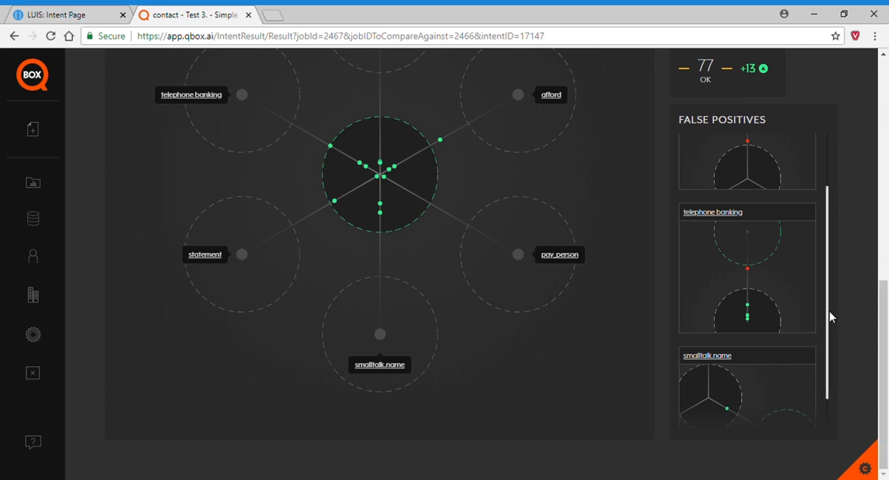
pyautogui.moveTo(828, 322); pyautogui.dragTo(754, 417)
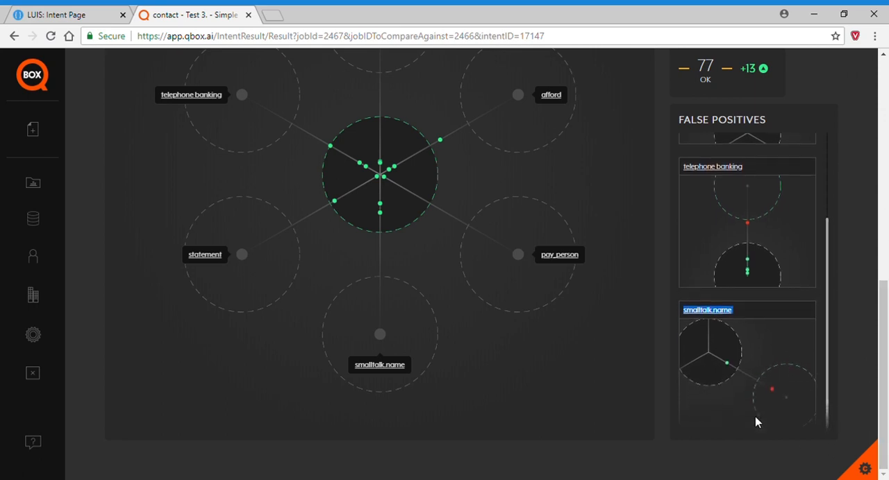
pyautogui.click(773, 390)
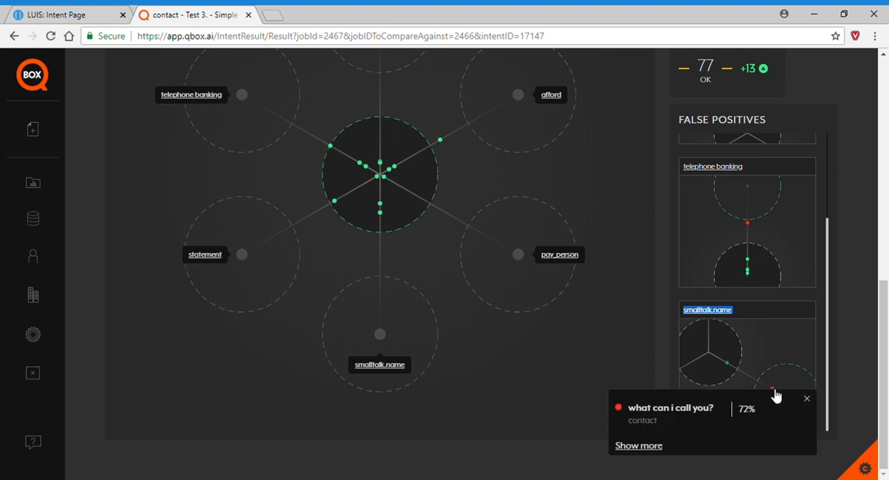
pyautogui.click(656, 448)
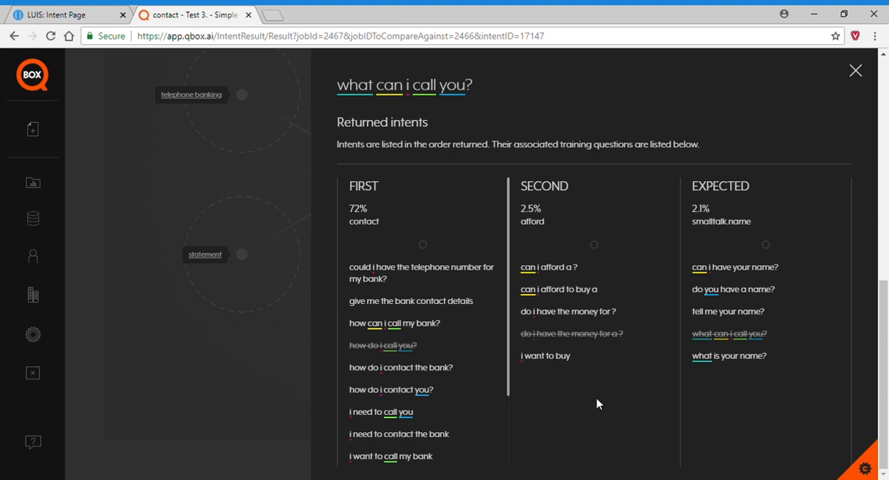
# Switch to LUIS and change the smalltalk.name utterance "what can i call you?" to "what name can i call you?".
pyautogui.click(88, 15)
pyautogui.click(43, 157)
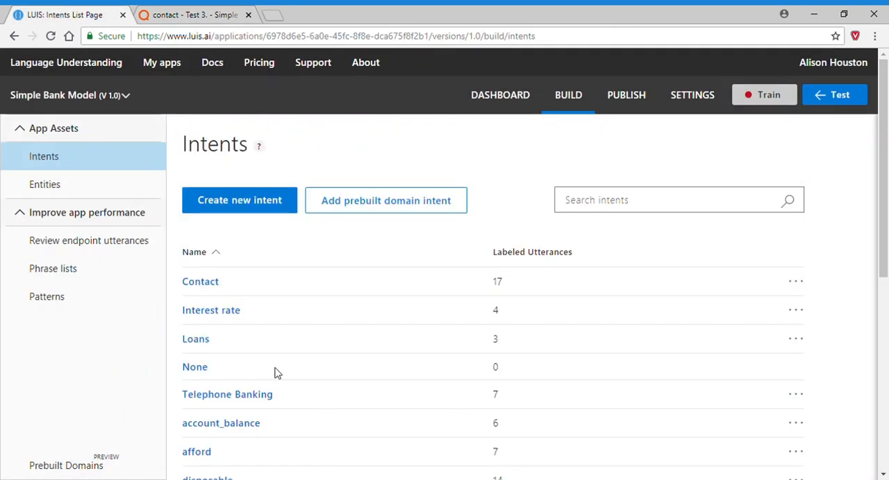
pyautogui.scroll(-5, 274, 371)
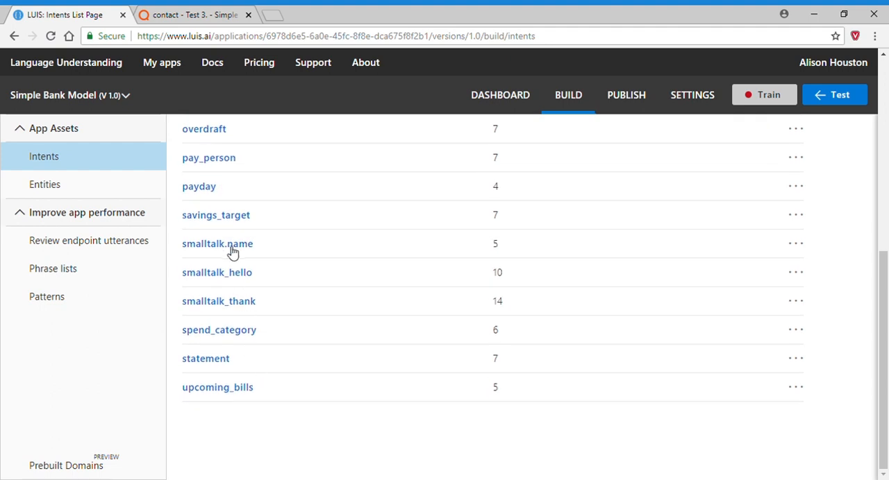
pyautogui.click(242, 250)
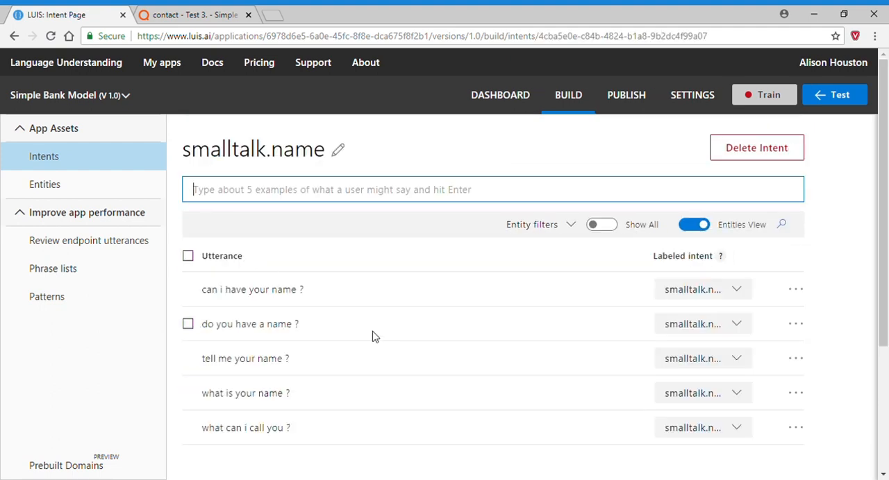
pyautogui.scroll(-1, 359, 363)
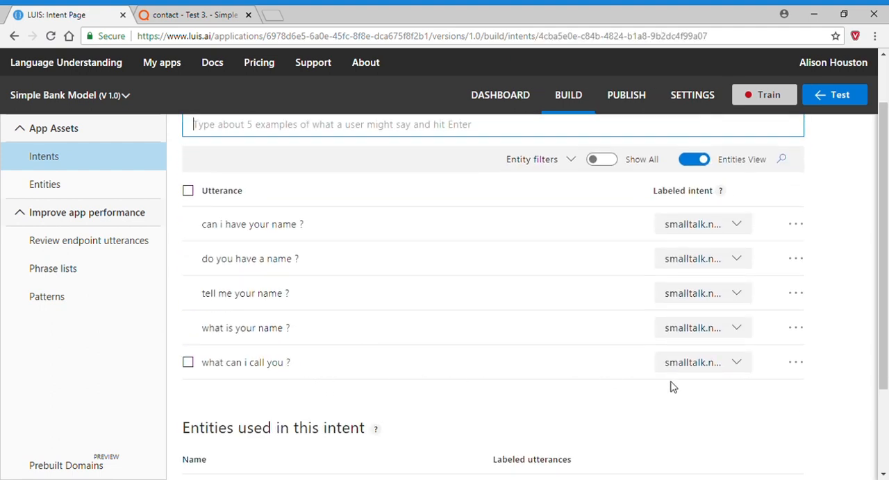
pyautogui.click(797, 363)
pyautogui.click(732, 387)
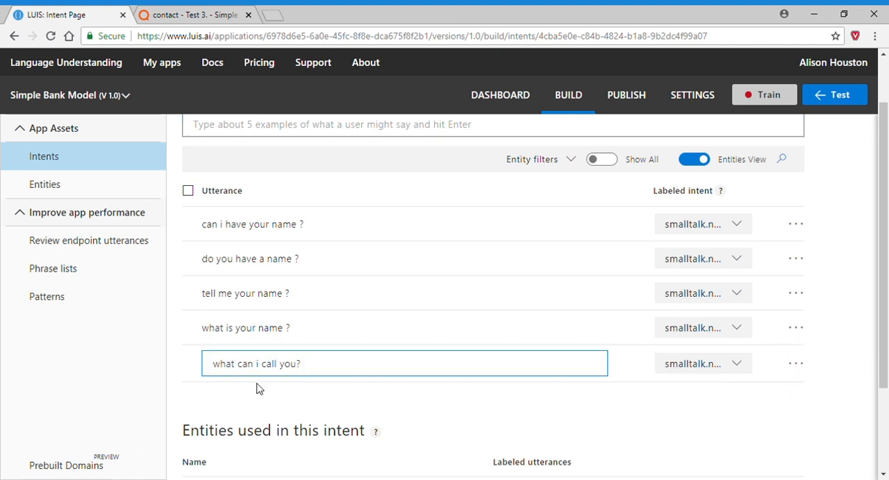
pyautogui.write('name')
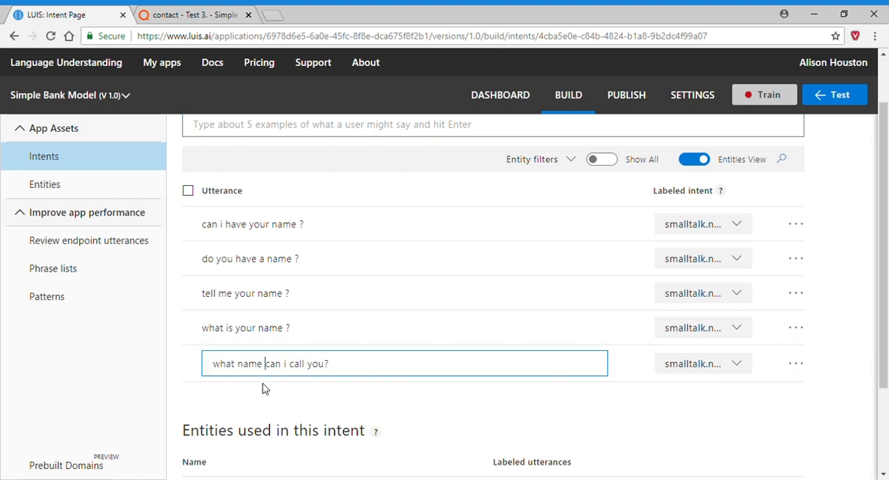
pyautogui.click(373, 369)
pyautogui.press('Return')
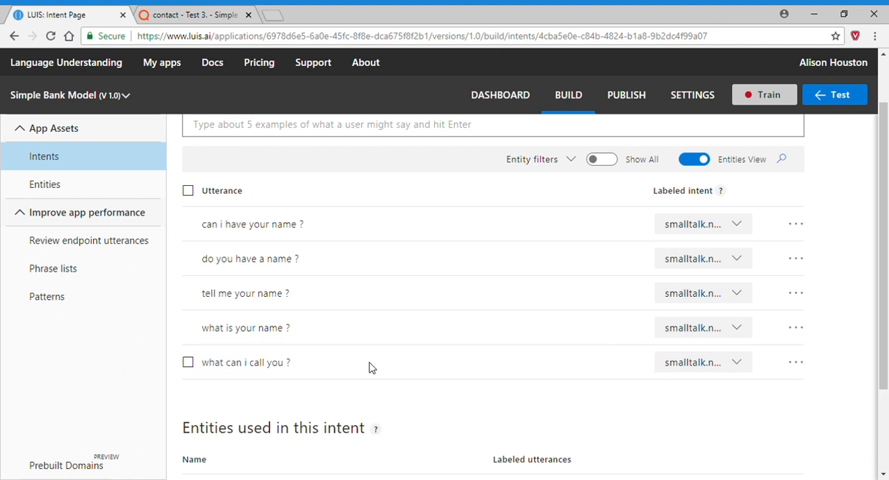
# Add the utterance "Tell me the name I can call you?" to the smalltalk.name intent.
pyautogui.scroll(1, 263, 193)
pyautogui.click(220, 197)
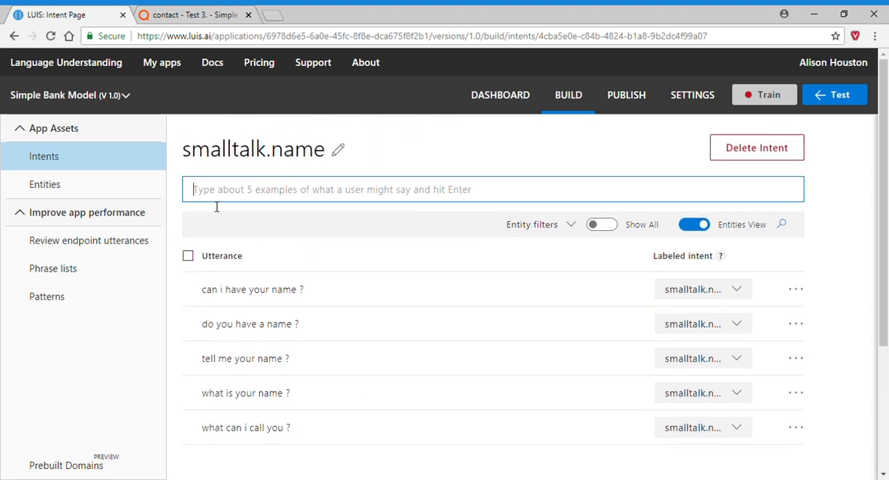
pyautogui.write('Tell ')
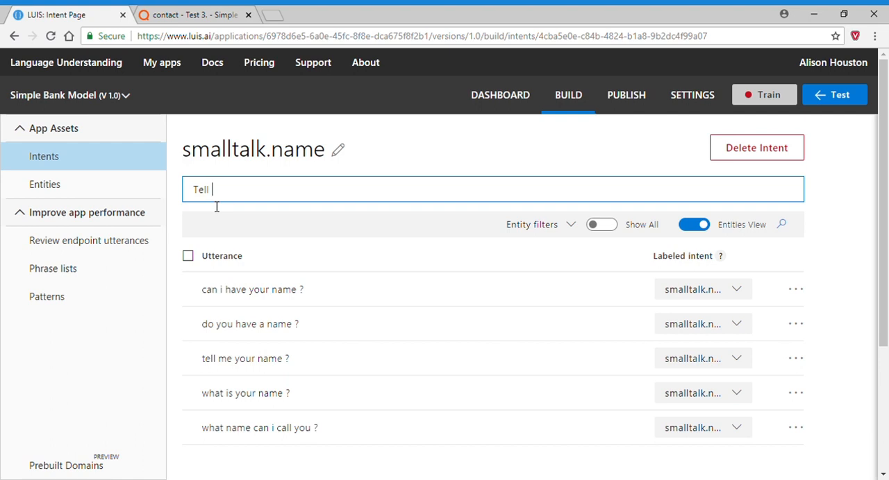
pyautogui.write('me the name I can call you?')
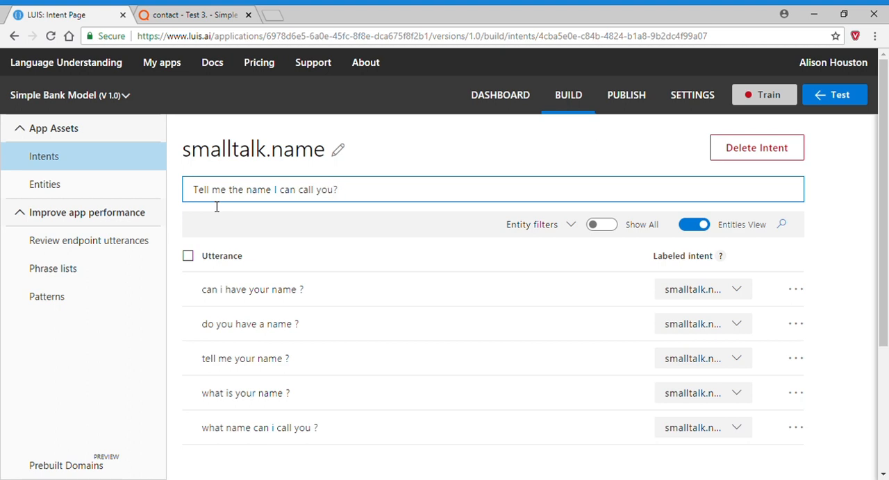
pyautogui.press('Return')
# Add the utterance "Do you have a name I can call you?" to the smalltalk.name intent.
pyautogui.write('Do y')
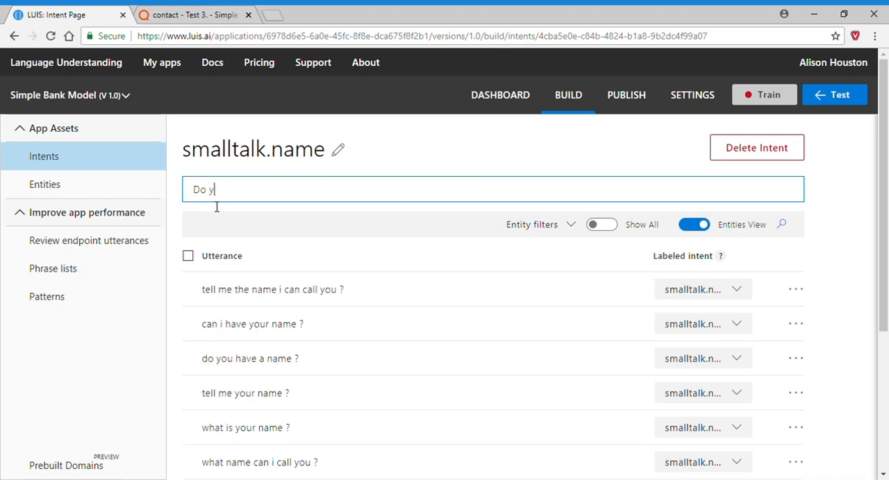
pyautogui.write('ou have a name I can call you?')
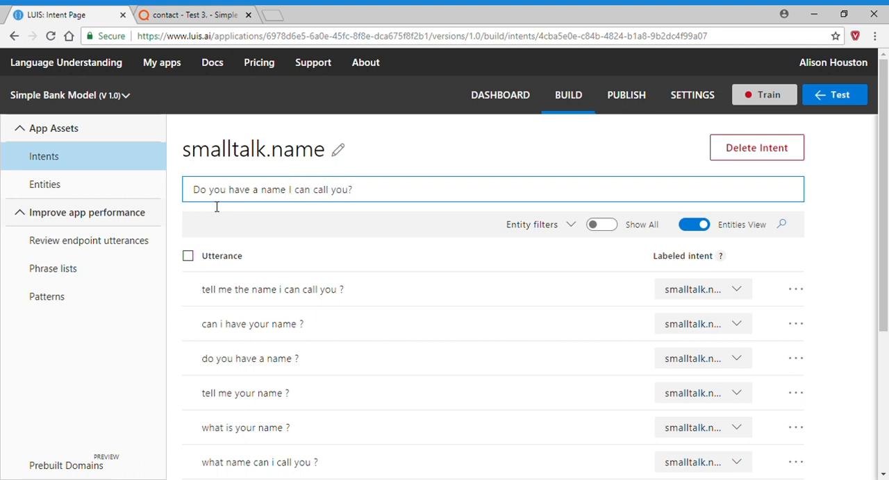
pyautogui.press('Return')
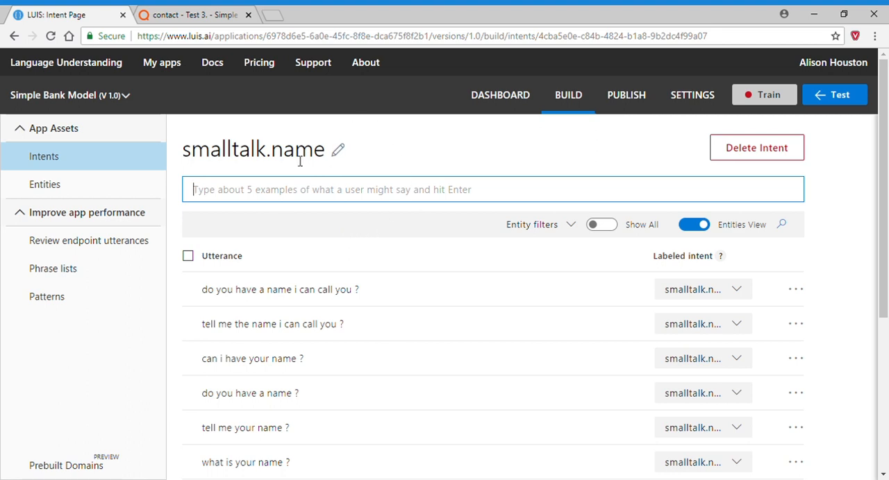
# Export the Simple Bank Model app from the My Apps list as a JSON file.
pyautogui.click(170, 64)
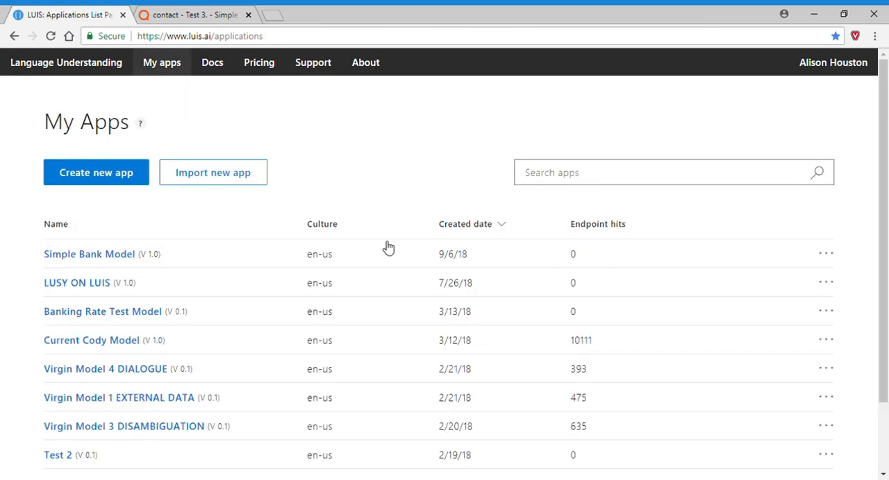
pyautogui.click(826, 255)
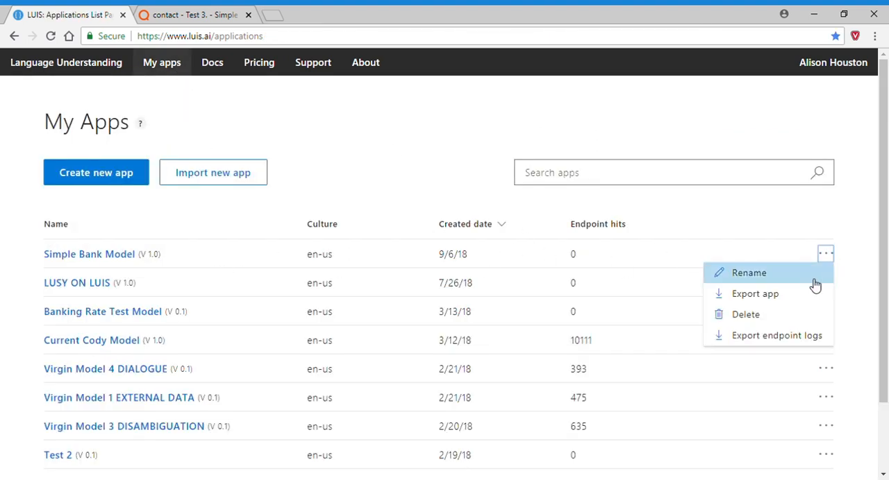
pyautogui.click(774, 298)
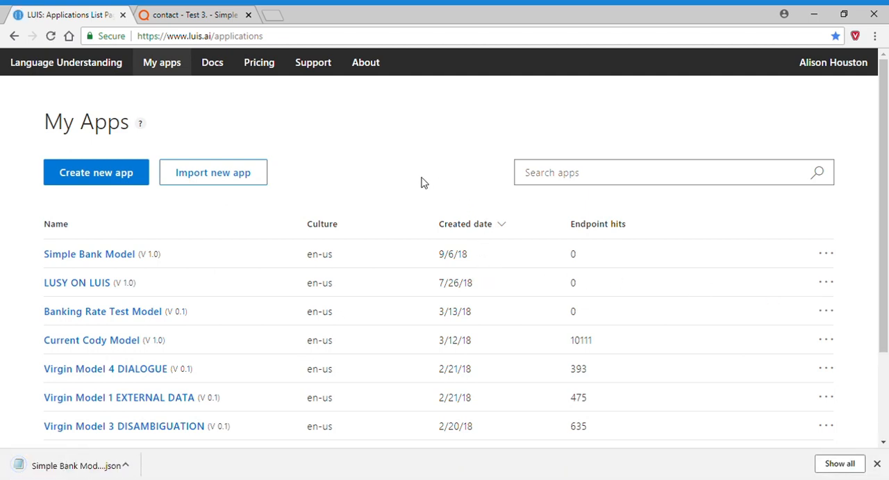
# Switch to QBOX and start a new job named "Test 4" in the Simple Bank Model project.
pyautogui.click(177, 14)
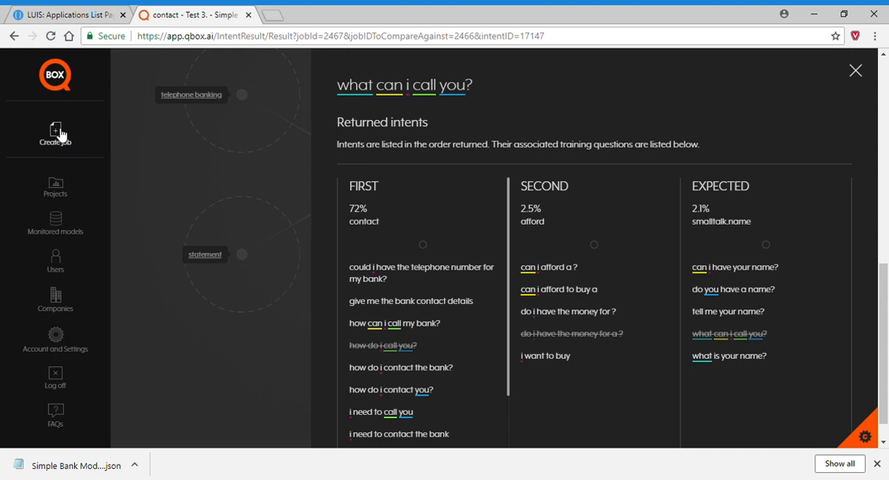
pyautogui.click(61, 134)
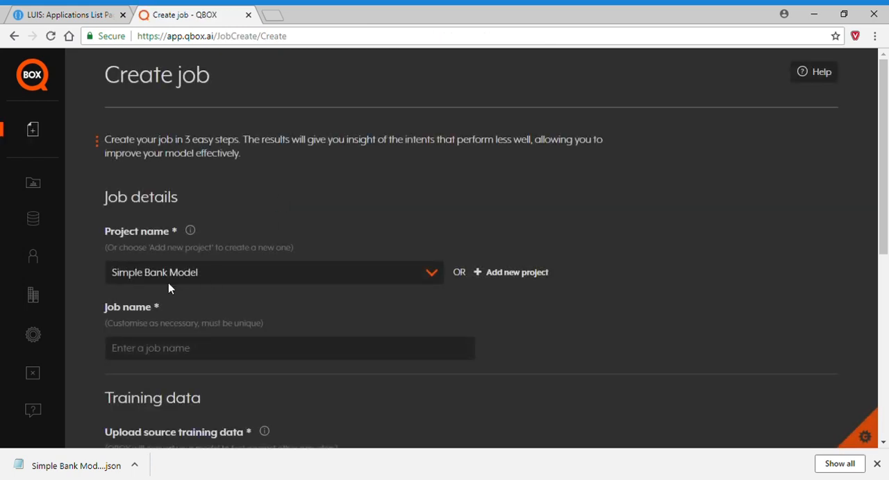
pyautogui.click(157, 351)
pyautogui.write('Test 4 - Fixing False Positives')
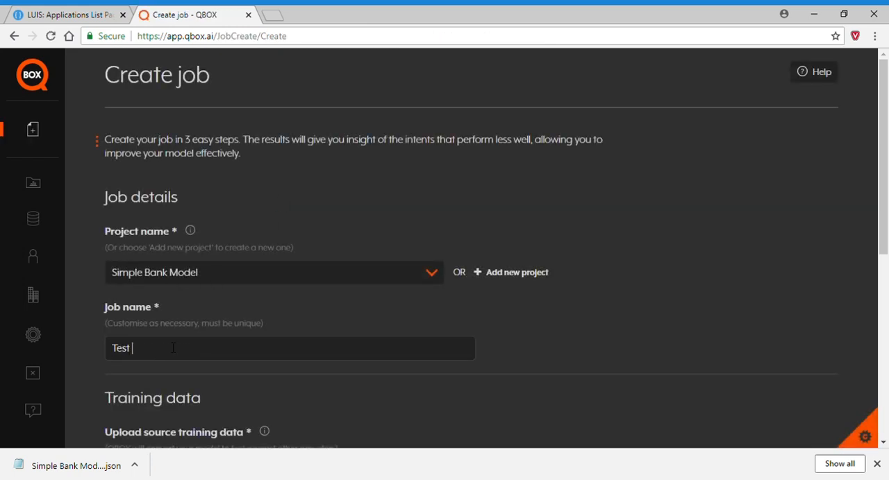
# Upload "Simple Bank Model (6).json" as the source training data and create the job with Microsoft LUIS as the provider.
pyautogui.scroll(-4, 502, 358)
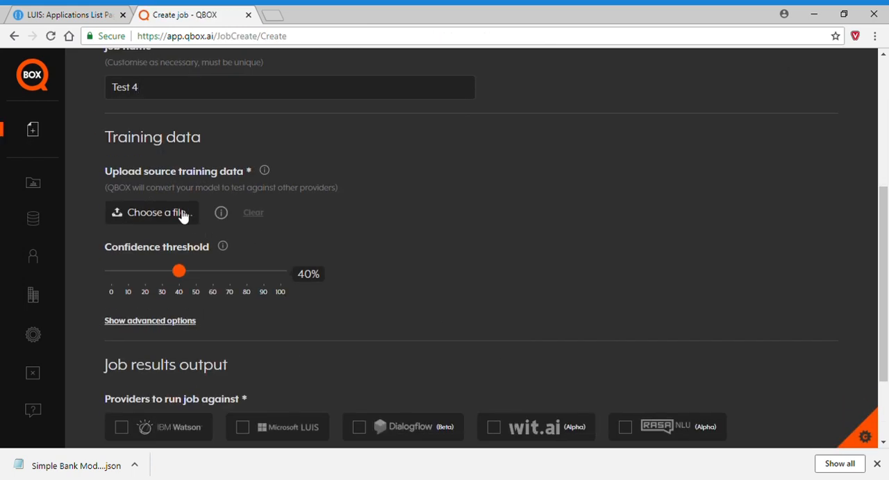
pyautogui.click(161, 214)
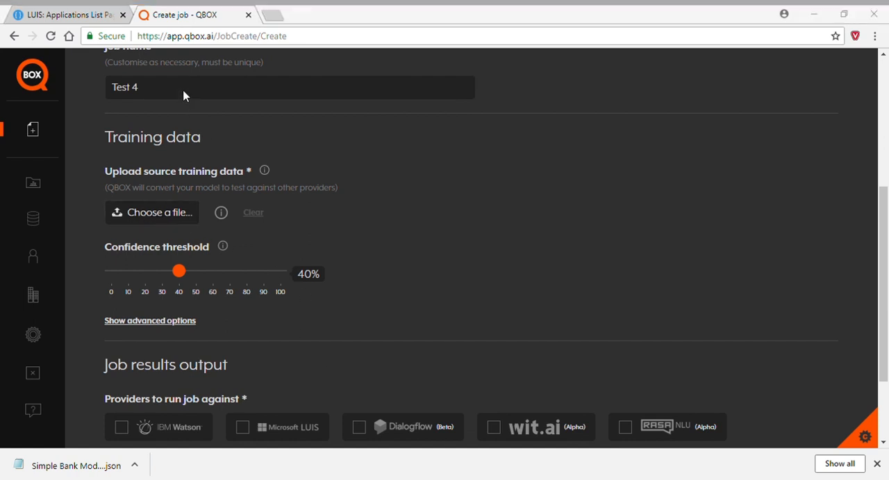
pyautogui.scroll(-2, 495, 248)
pyautogui.click(154, 402)
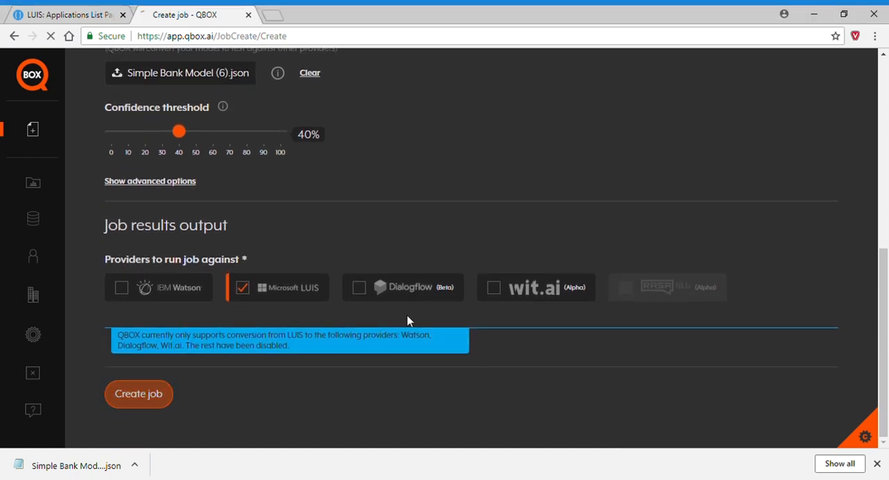
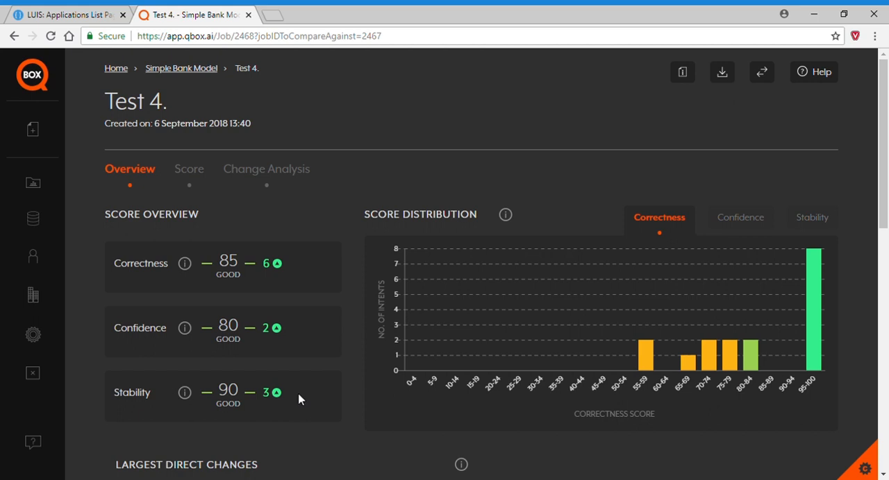
# Review the Test 4 overview, covering the score summary, the largest direct and indirect intent changes, and the intent warnings.
pyautogui.scroll(-4, 299, 399)
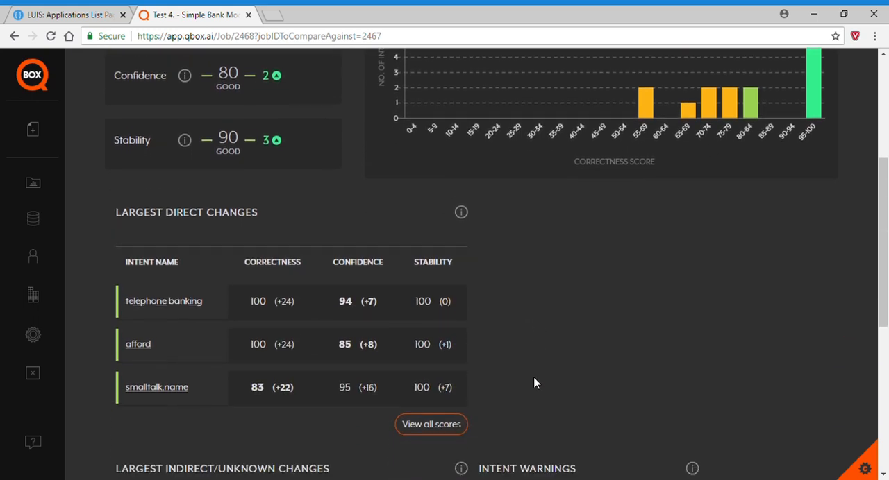
pyautogui.scroll(-1, 535, 382)
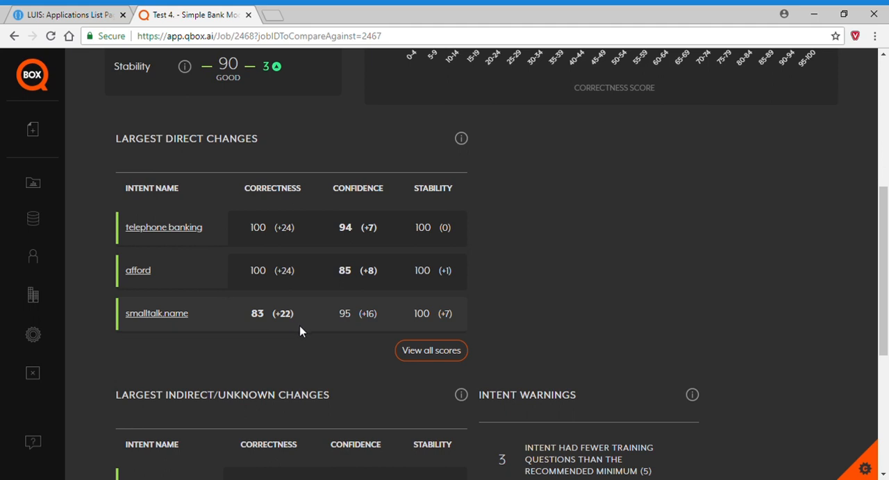
pyautogui.scroll(-2, 603, 287)
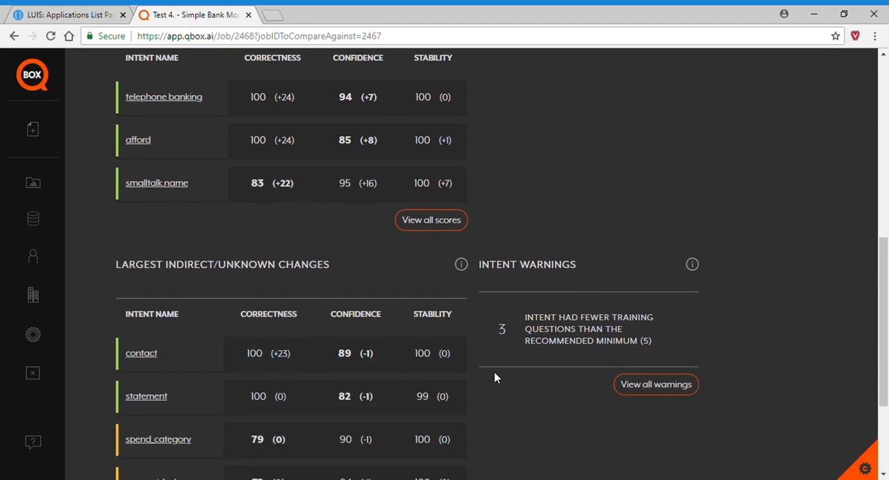
pyautogui.scroll(-1, 501, 434)
pyautogui.scroll(-1, 512, 420)
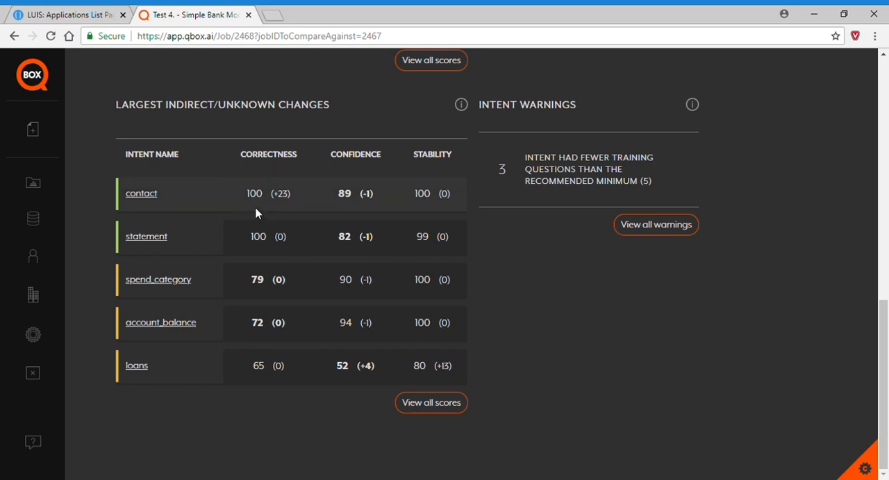
# Open the contact intent's results and examine its correctness and confidence distributions, including the question "tell me your telephone number".
pyautogui.click(148, 196)
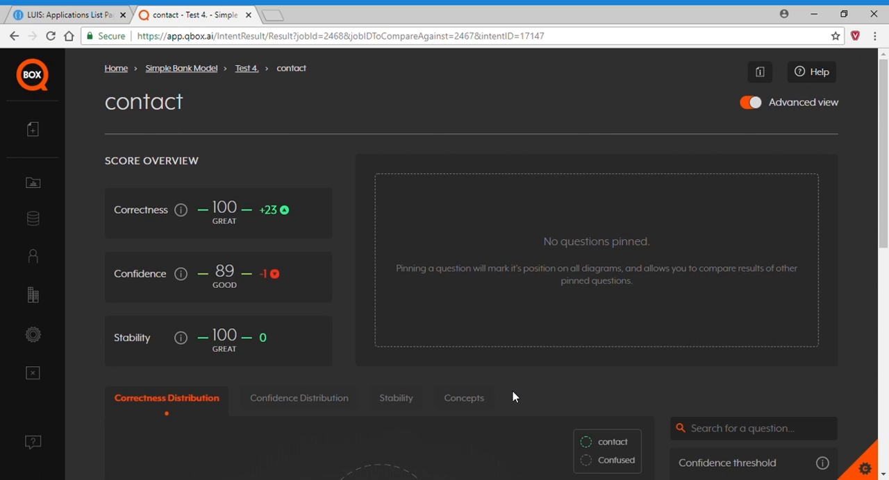
pyautogui.scroll(-5, 512, 393)
pyautogui.scroll(-1, 503, 392)
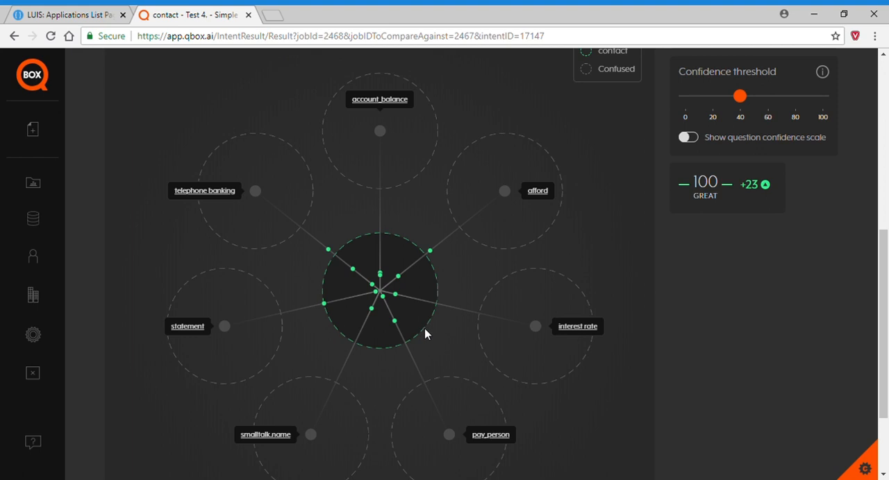
pyautogui.scroll(2, 435, 325)
pyautogui.click(289, 143)
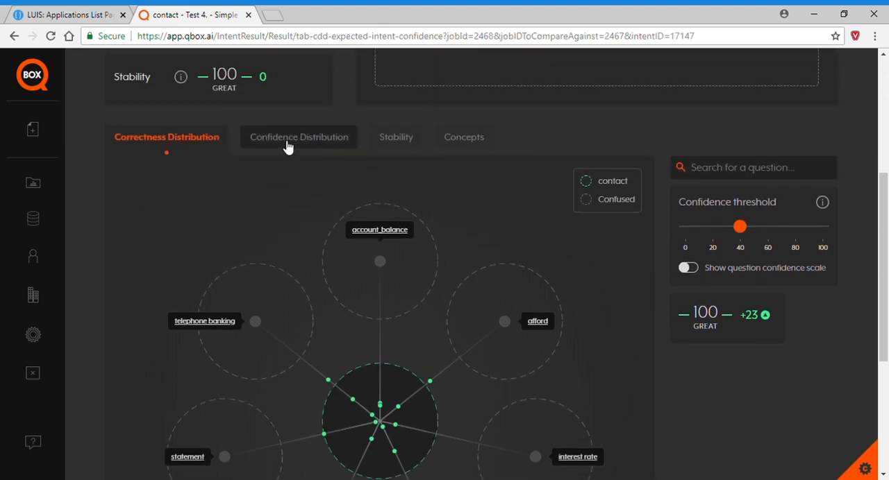
pyautogui.scroll(-1, 439, 366)
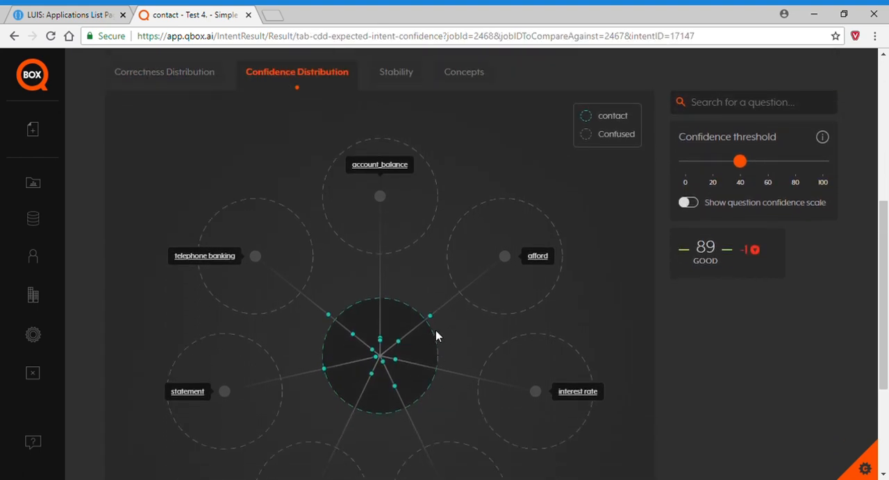
pyautogui.click(330, 317)
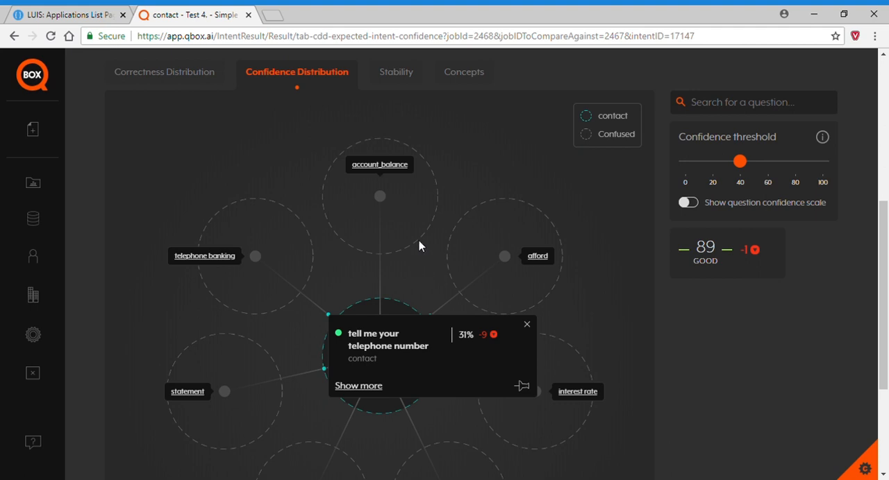
# Examine the contact intent's stability chart, checking the least stable question.
pyautogui.click(406, 76)
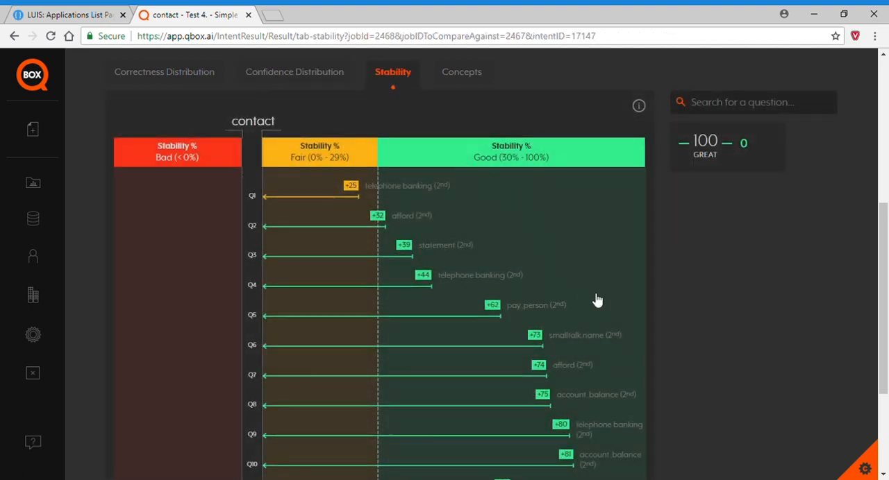
pyautogui.scroll(-4, 596, 270)
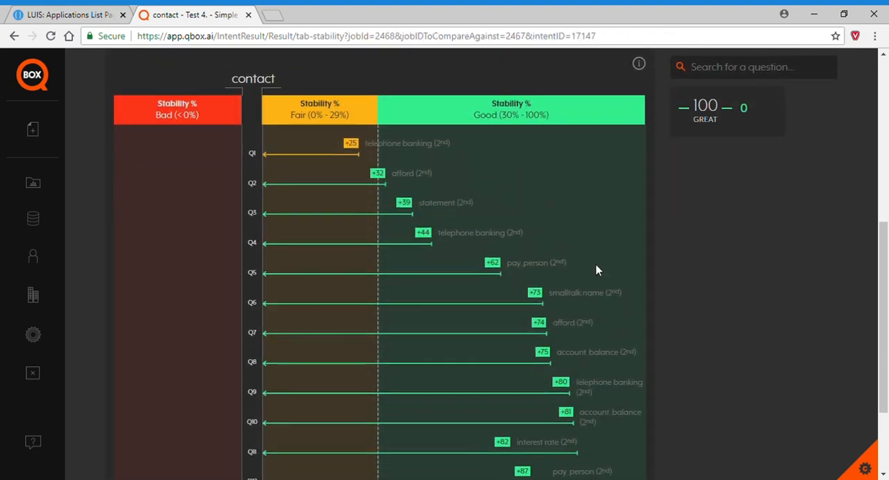
pyautogui.scroll(3, 616, 341)
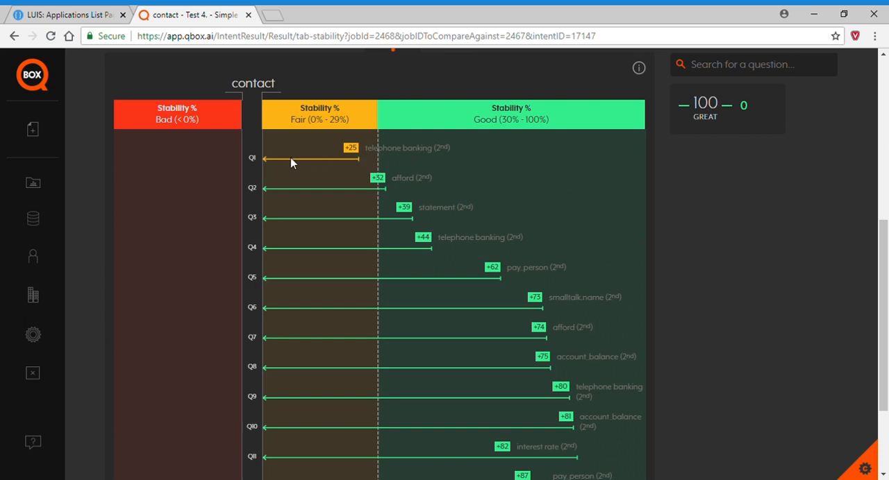
pyautogui.moveTo(255, 161)
pyautogui.scroll(5, 496, 179)
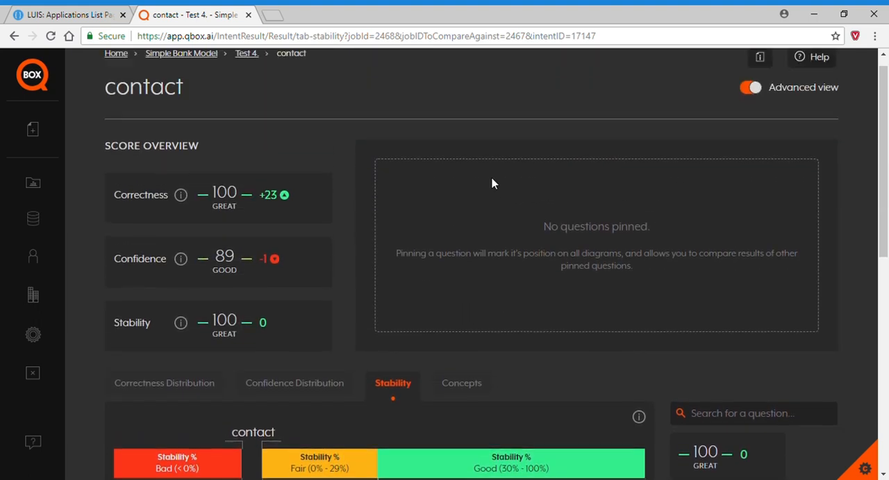
# Return to the Test 4 results and compare the changed intents' correctness, confidence and stability charts in the change analysis.
pyautogui.click(247, 72)
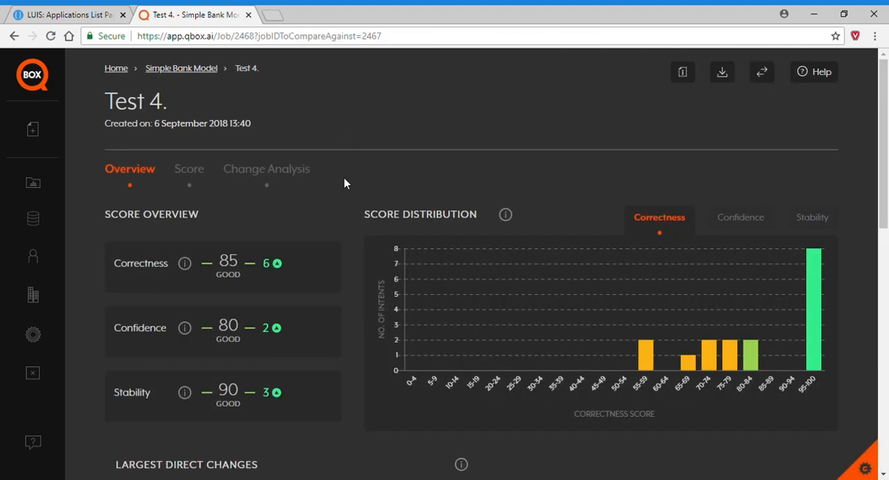
pyautogui.click(297, 175)
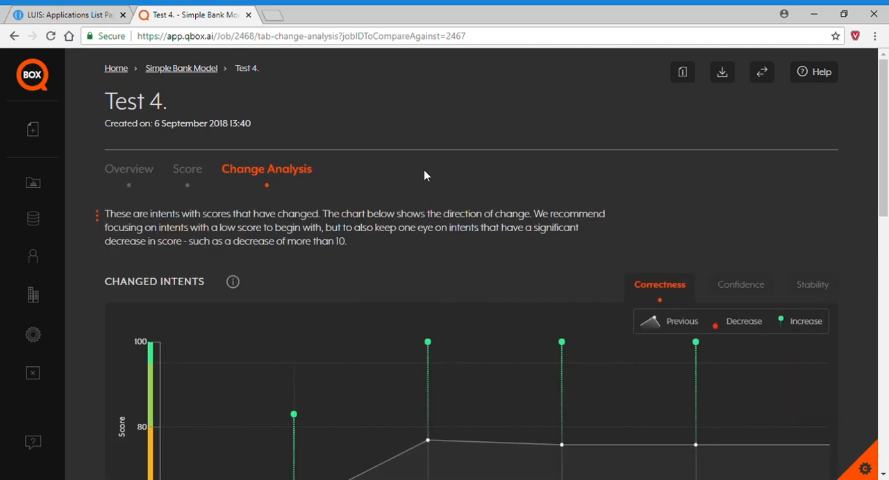
pyautogui.scroll(-1, 425, 178)
pyautogui.scroll(-1, 425, 174)
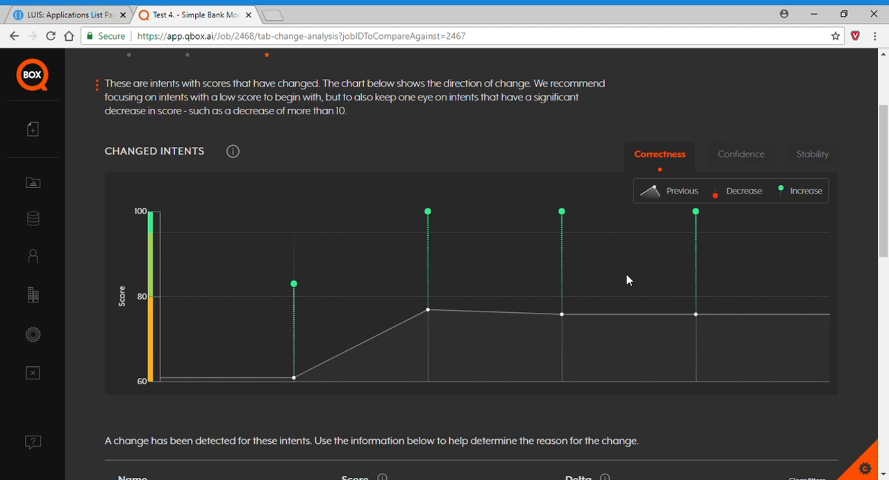
pyautogui.click(737, 159)
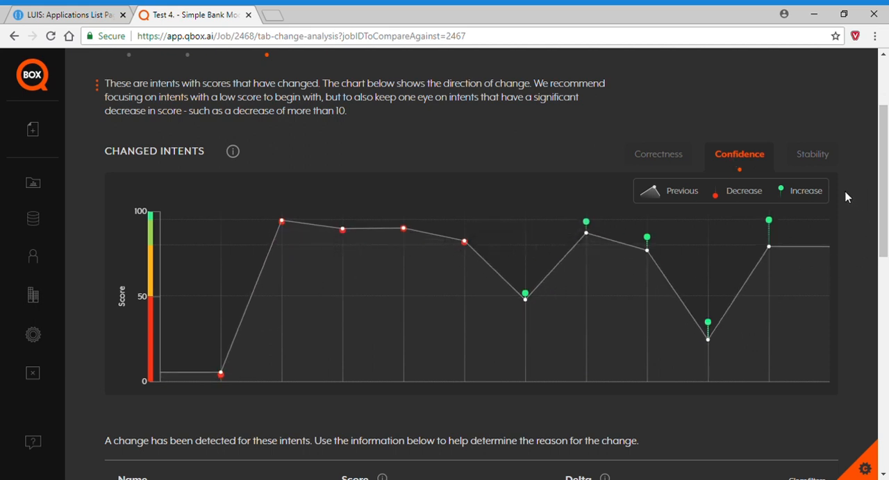
pyautogui.click(812, 155)
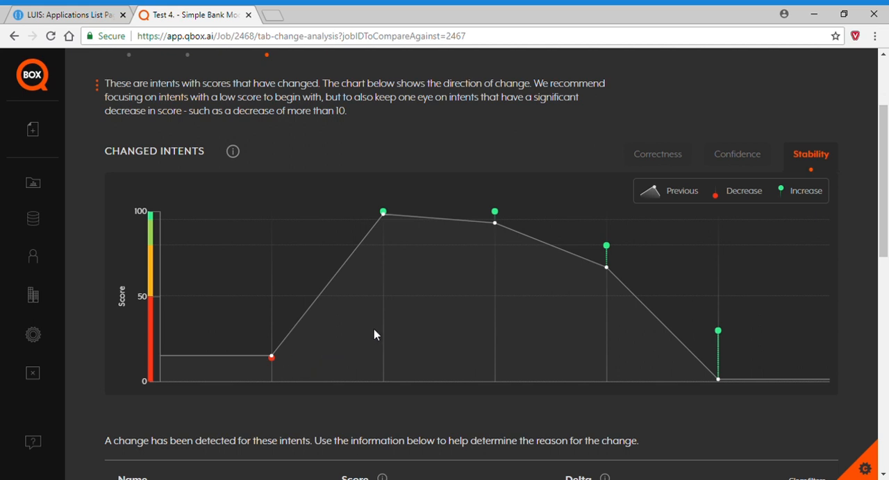
pyautogui.click(665, 159)
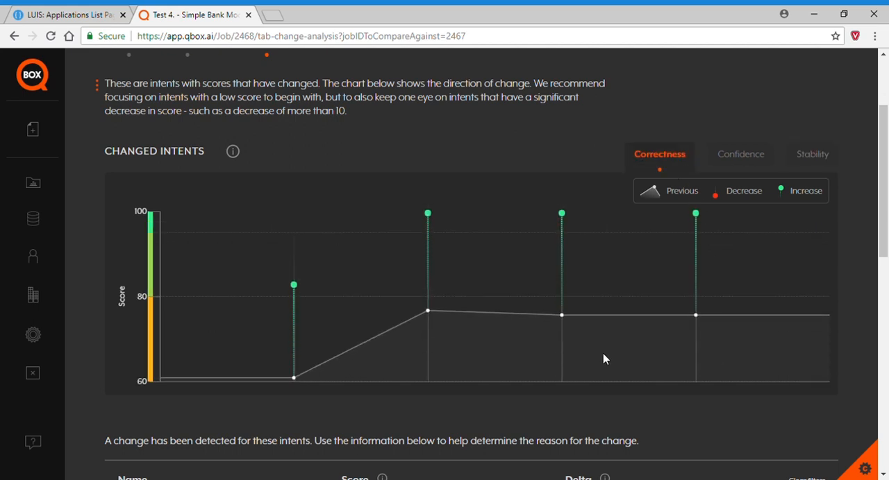
# Review the table of changed intents with their score differences and causes in the change analysis.
pyautogui.scroll(-3, 603, 356)
pyautogui.scroll(-3, 545, 340)
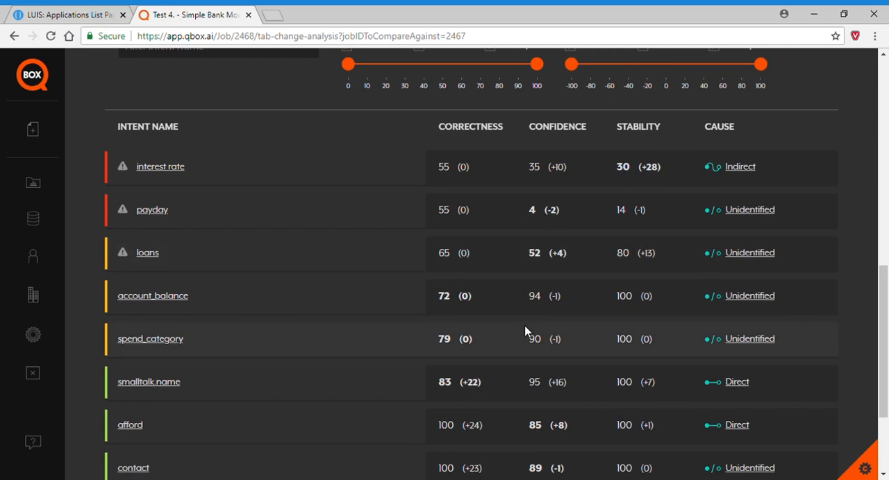
pyautogui.scroll(-2, 528, 329)
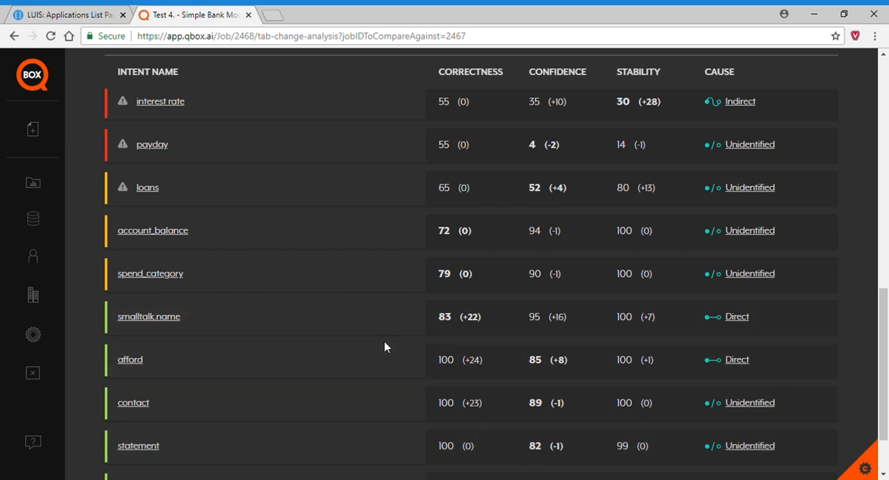
pyautogui.scroll(10, 384, 347)
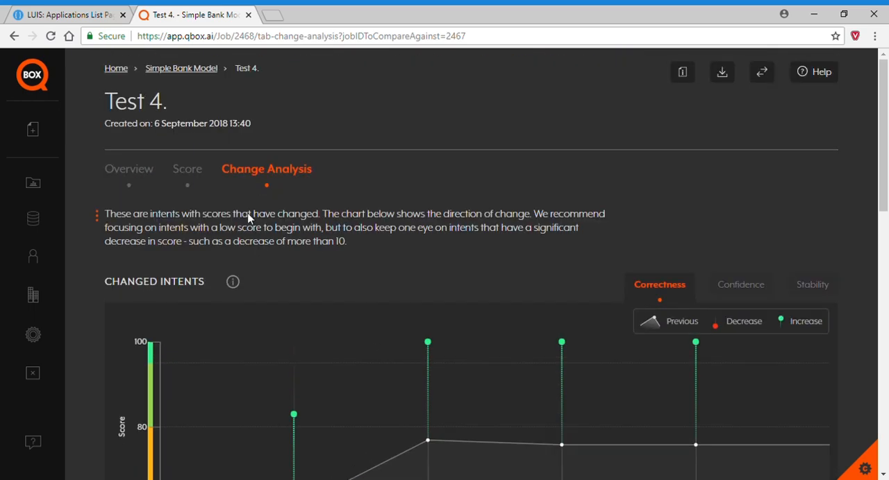
# Open the interest rate intent from the Test 4 score breakdown and examine its correctness distribution.
pyautogui.click(195, 171)
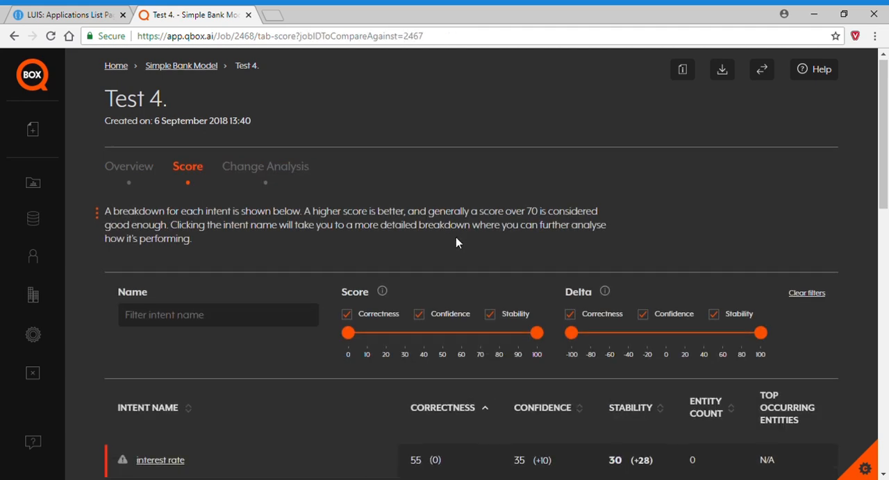
pyautogui.scroll(-3, 455, 242)
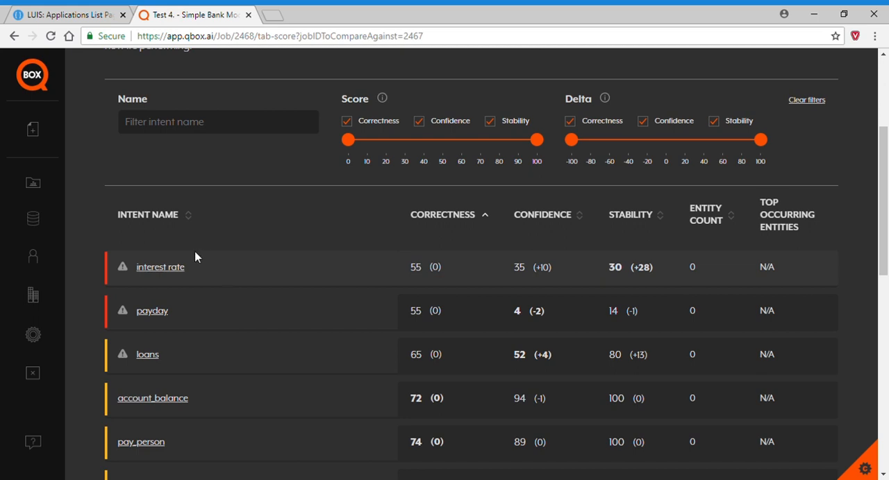
pyautogui.click(181, 269)
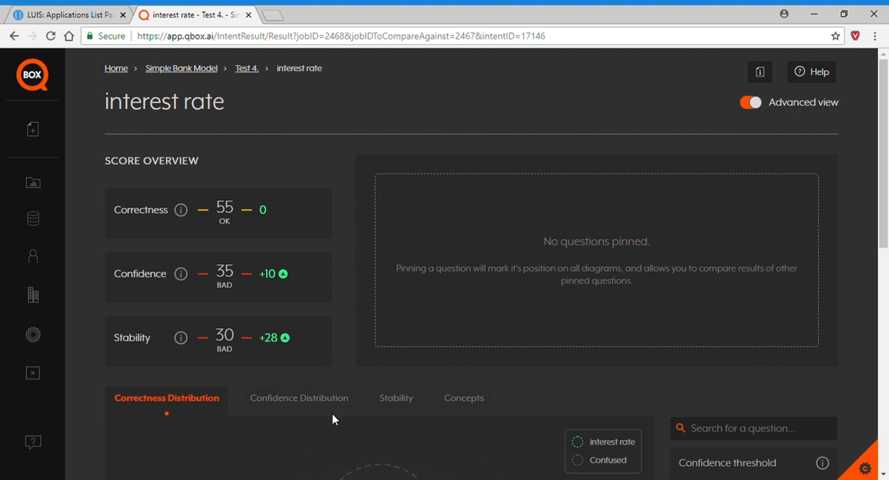
pyautogui.scroll(-2, 332, 413)
pyautogui.scroll(-4, 442, 376)
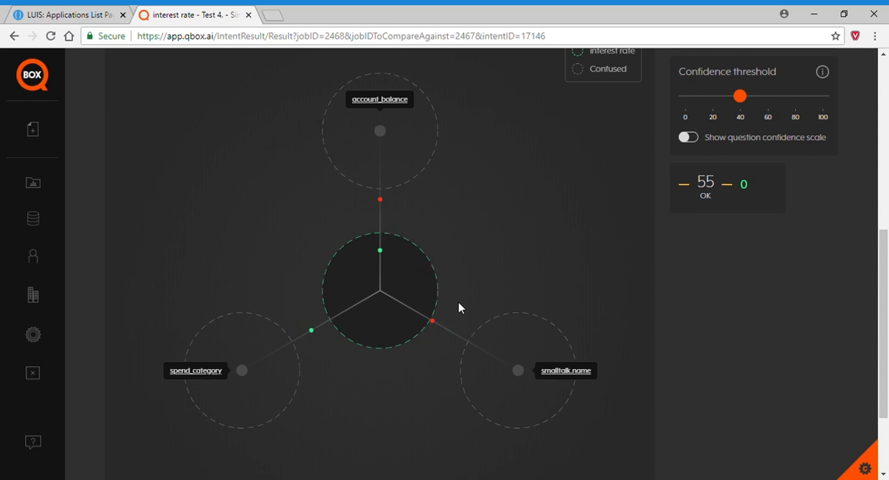
# Pin the two incorrect questions "does my bank account get any interest?" and "what is your rate for overdrafts?" in the correctness distribution.
pyautogui.moveTo(384, 207)
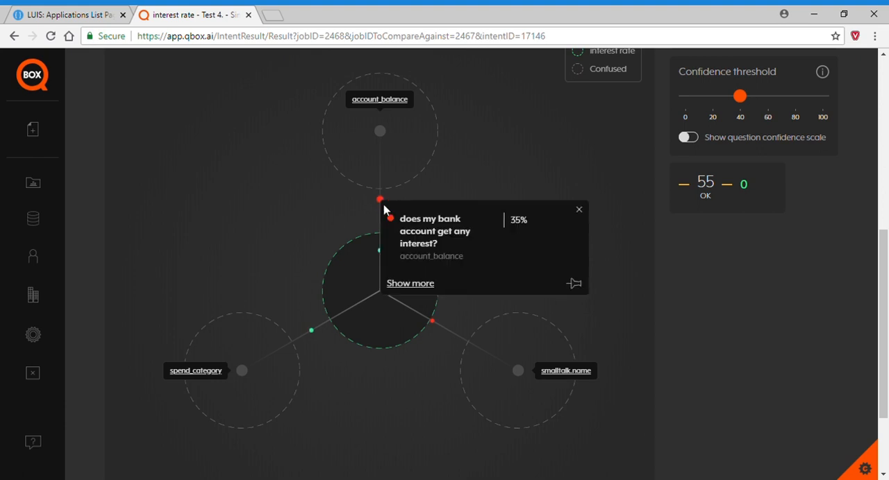
pyautogui.click(573, 284)
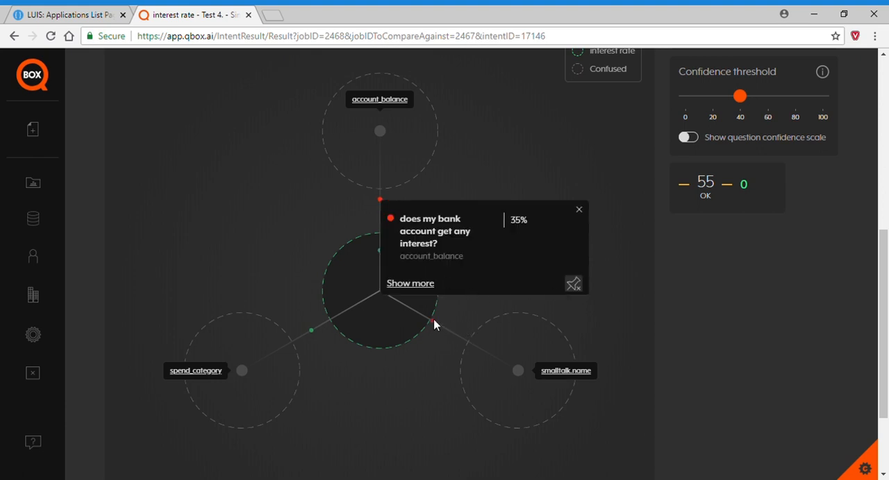
pyautogui.moveTo(433, 322)
pyautogui.click(630, 332)
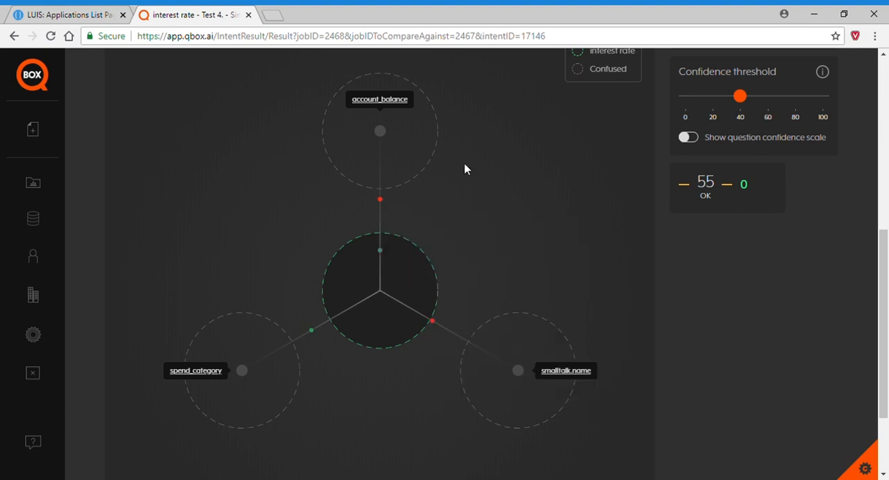
# Pin the question "how much interest can you earn on bank accounts?" from the interest rate intent's confidence distribution.
pyautogui.scroll(3, 427, 216)
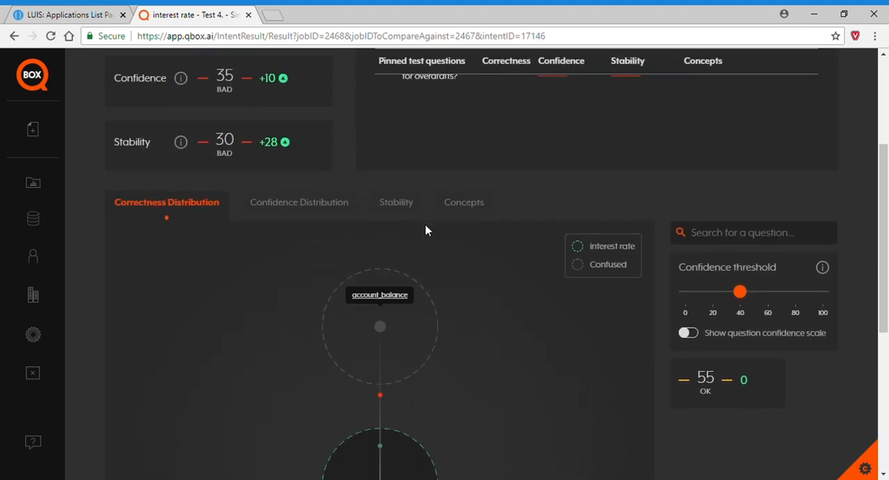
pyautogui.click(281, 205)
pyautogui.scroll(-3, 514, 351)
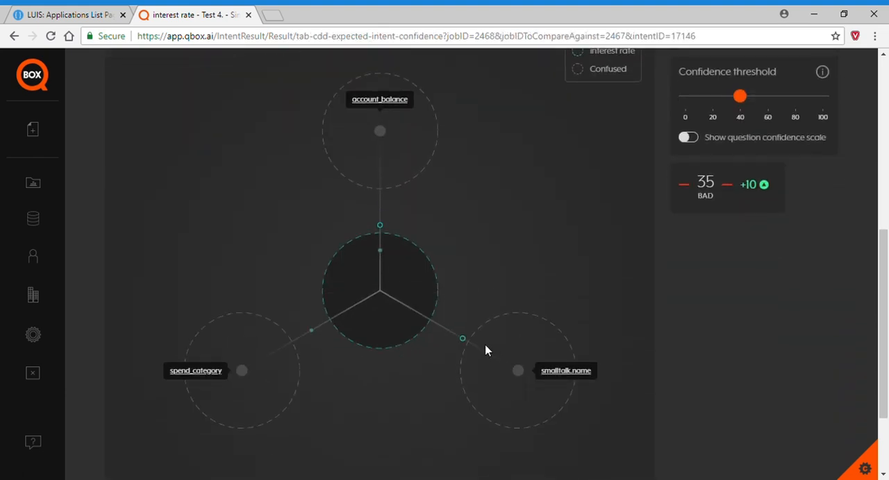
pyautogui.click(311, 331)
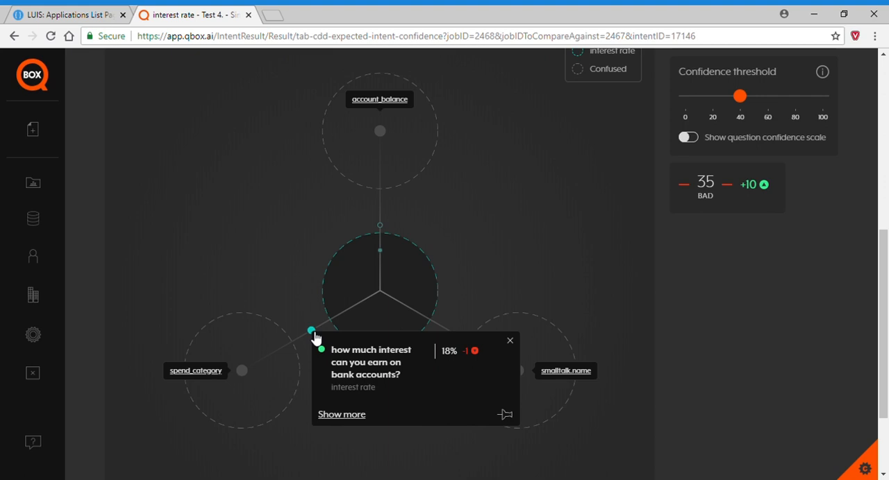
pyautogui.click(506, 416)
# Compare the pinned questions' scores and examine the interest rate intent's stability chart.
pyautogui.scroll(4, 531, 266)
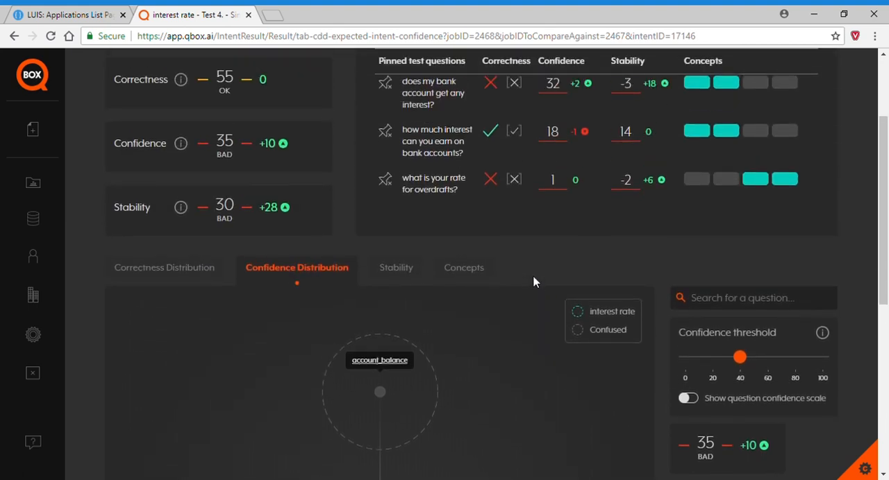
pyautogui.scroll(1, 533, 282)
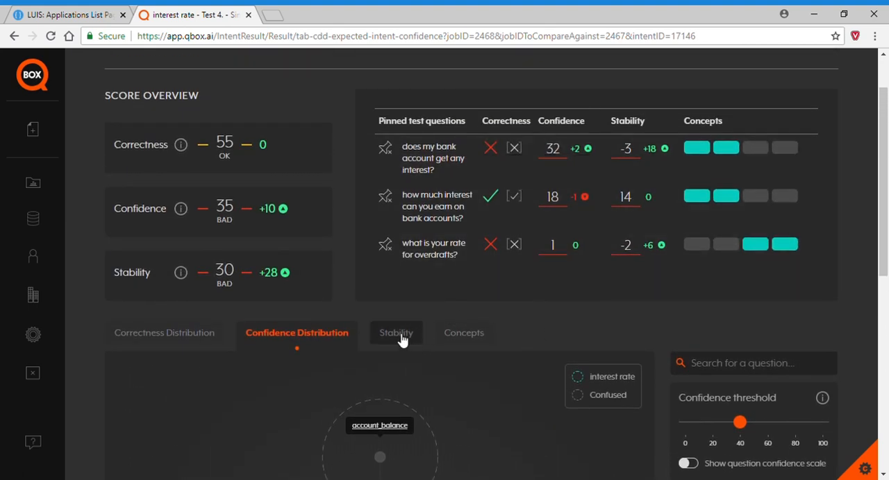
pyautogui.click(398, 335)
pyautogui.scroll(-2, 454, 389)
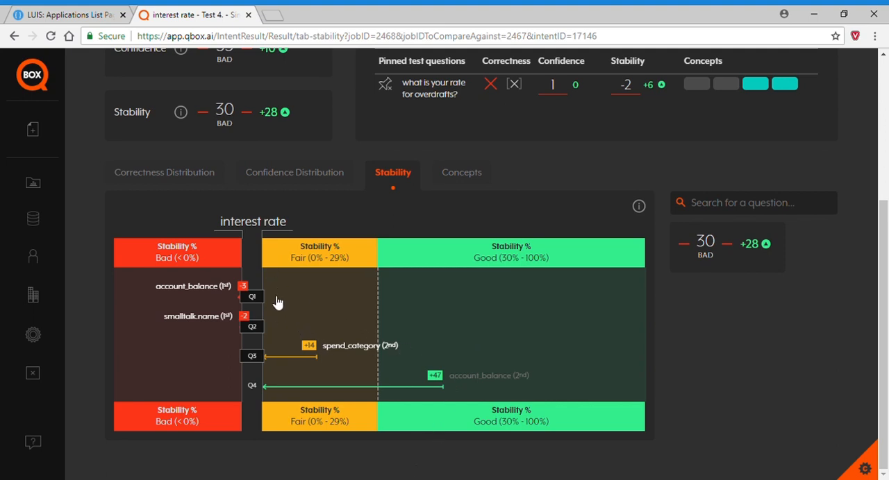
# Open the returned-intents details of "does my bank account get any interest?" from the interest rate intent's correctness distribution and compare the matching training questions.
pyautogui.click(259, 327)
pyautogui.scroll(4, 533, 349)
pyautogui.scroll(-4, 533, 350)
pyautogui.click(191, 179)
pyautogui.scroll(3, 474, 394)
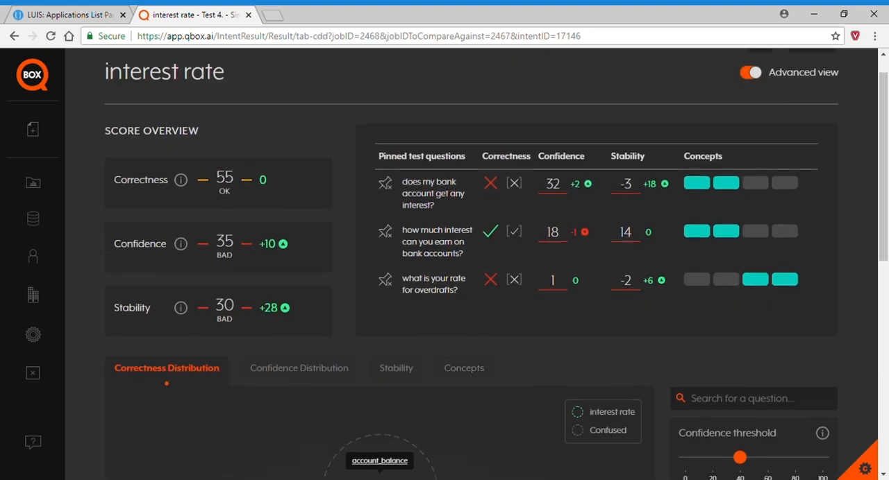
pyautogui.scroll(-3, 491, 448)
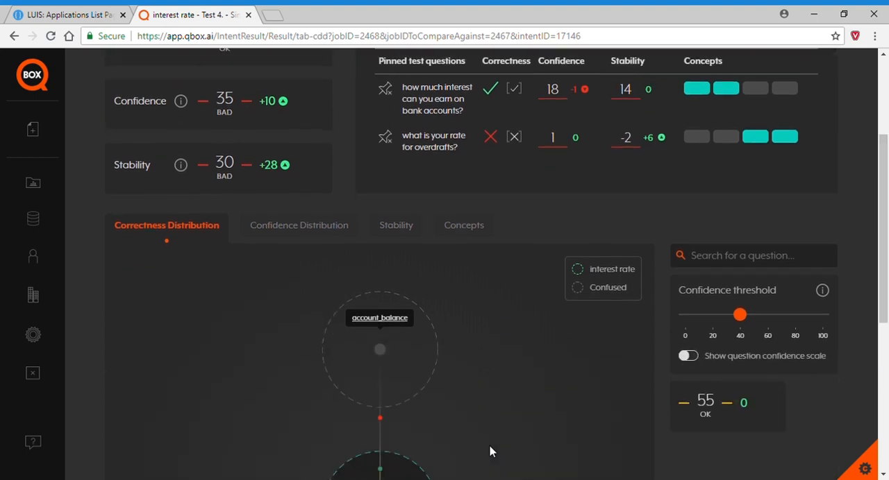
pyautogui.click(379, 366)
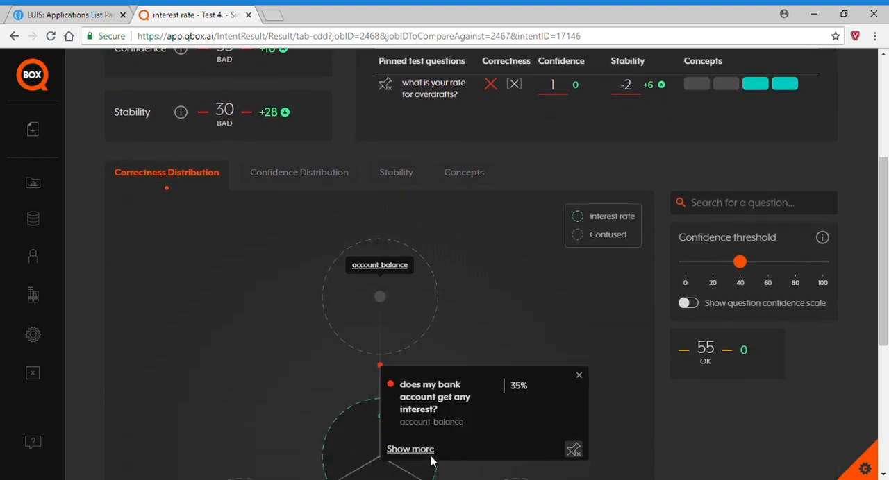
pyautogui.click(411, 449)
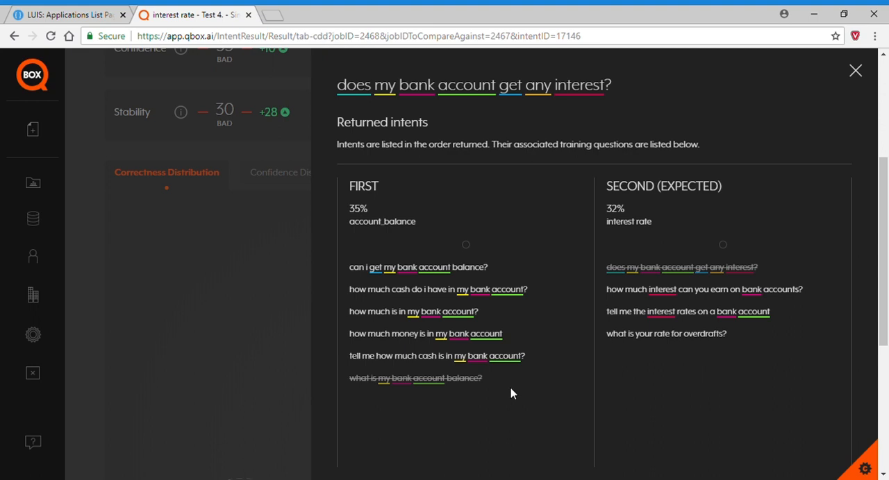
# Switch to LUIS and open the Interest rate intent of the Simple Bank Model.
pyautogui.click(69, 14)
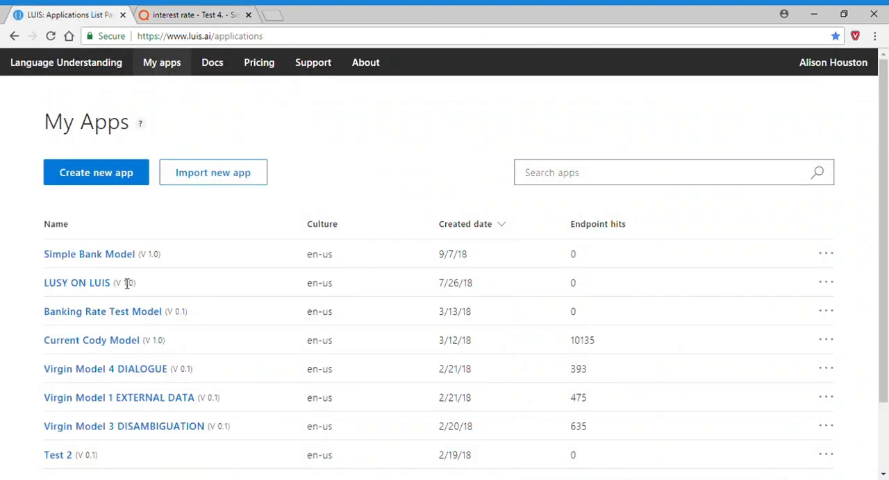
pyautogui.click(116, 257)
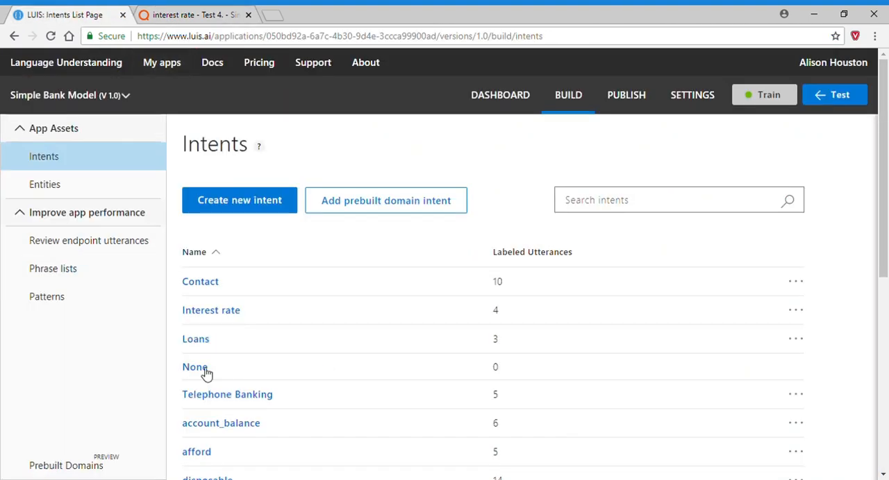
pyautogui.click(214, 312)
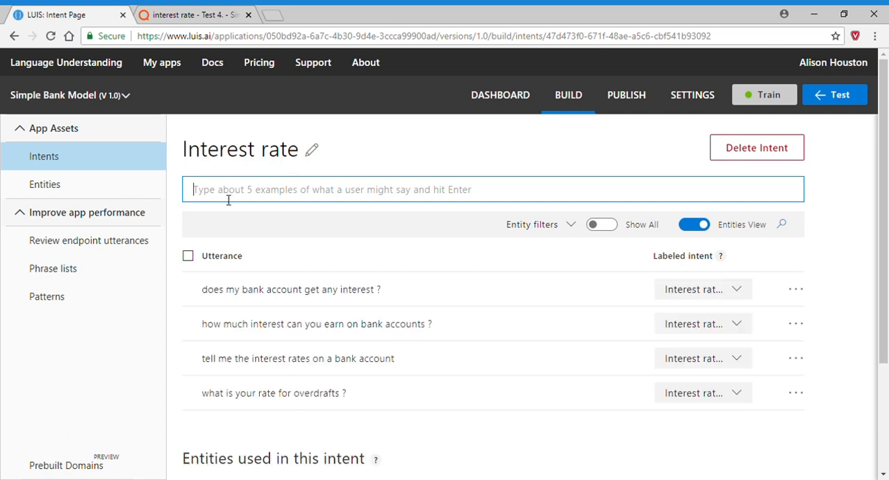
# Add the utterance "What interest does my bank account earn?" to the Interest rate intent.
pyautogui.write('What')
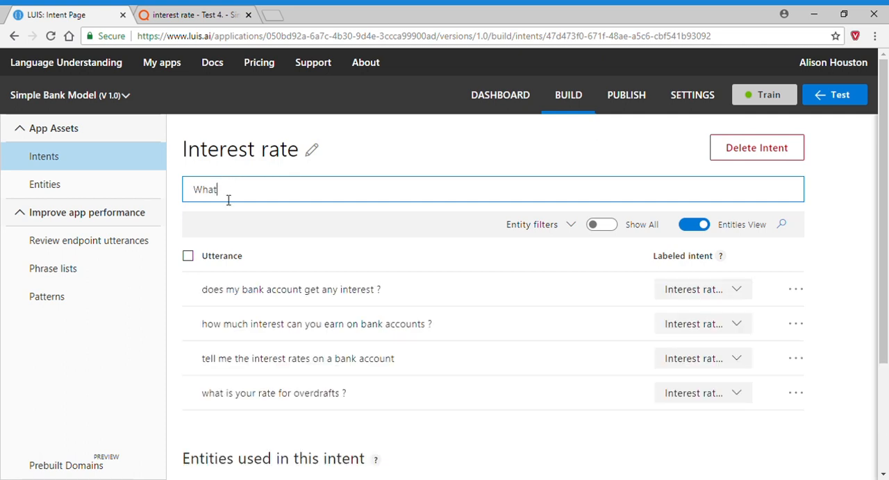
pyautogui.write(' interest does my bank accou')
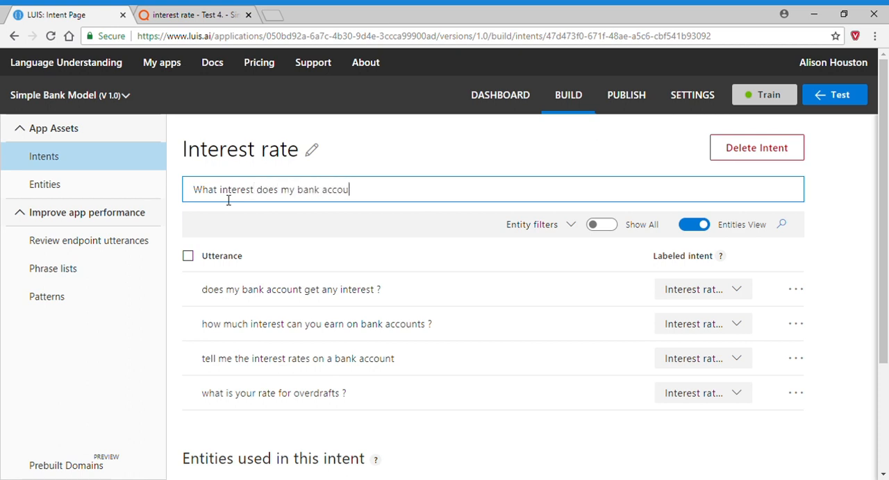
pyautogui.write('nt earn?')
pyautogui.press('Return')
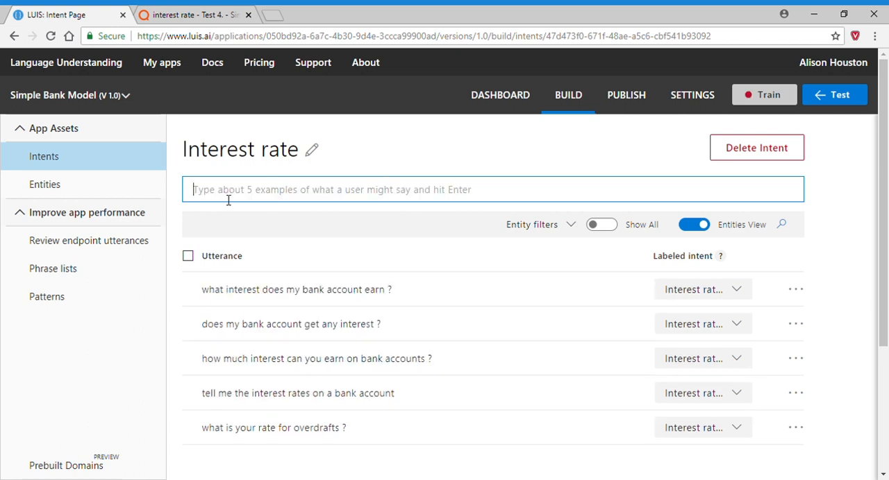
# Add the utterance "Will my bank account earn any interest?" to the Interest rate intent.
pyautogui.write('Will m')
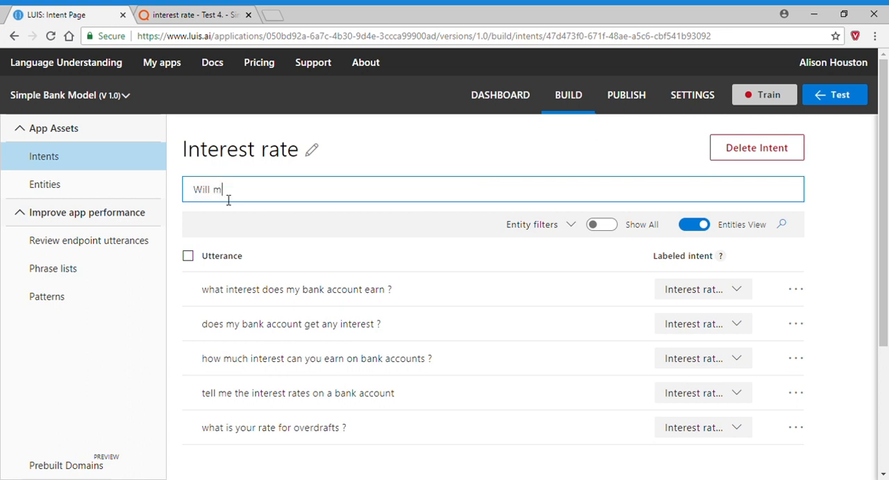
pyautogui.write('y bank account earn any i')
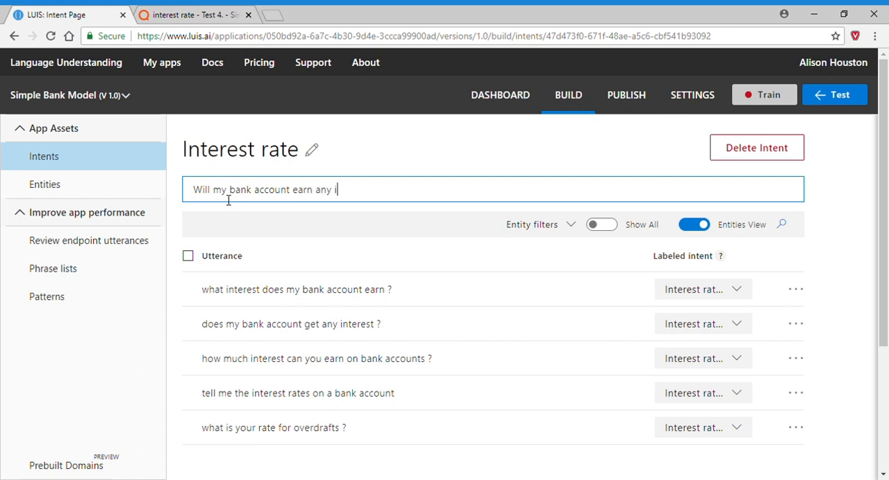
pyautogui.write('nterest?')
pyautogui.press('Return')
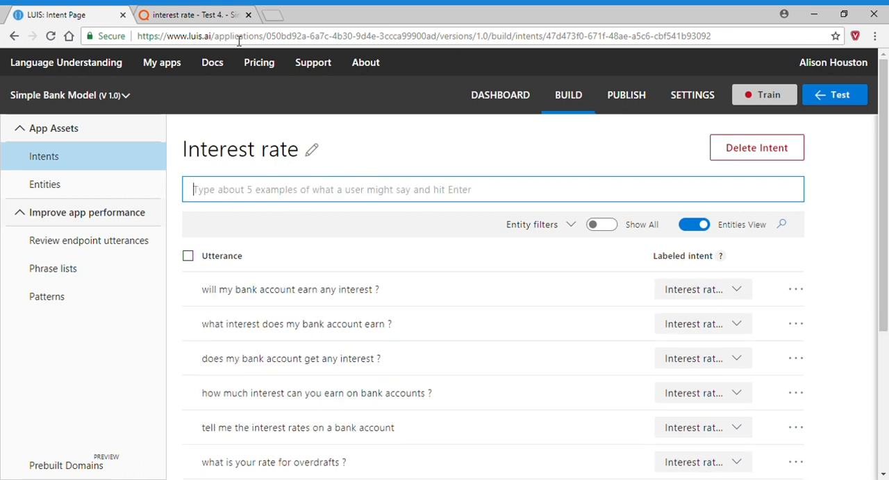
# Switch to QBOX and examine the returned intents for "what is your rate for overdrafts?" in the correctness distribution.
pyautogui.click(191, 16)
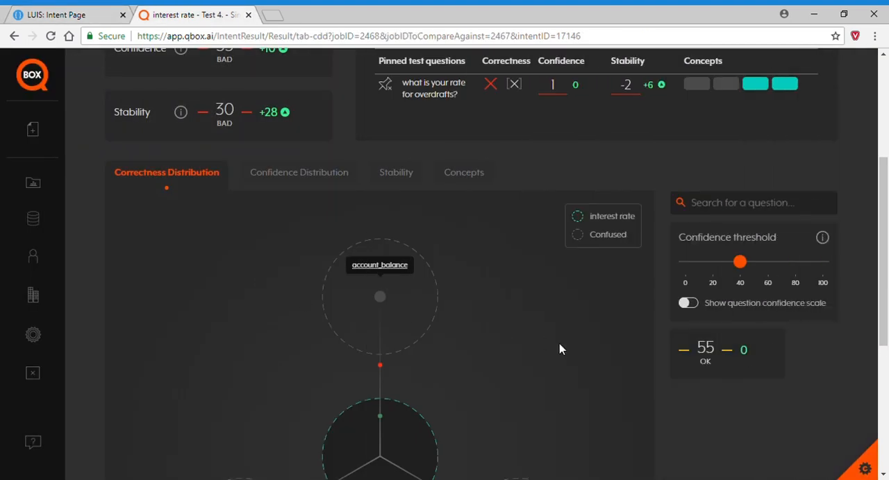
pyautogui.scroll(-3, 527, 351)
pyautogui.click(433, 293)
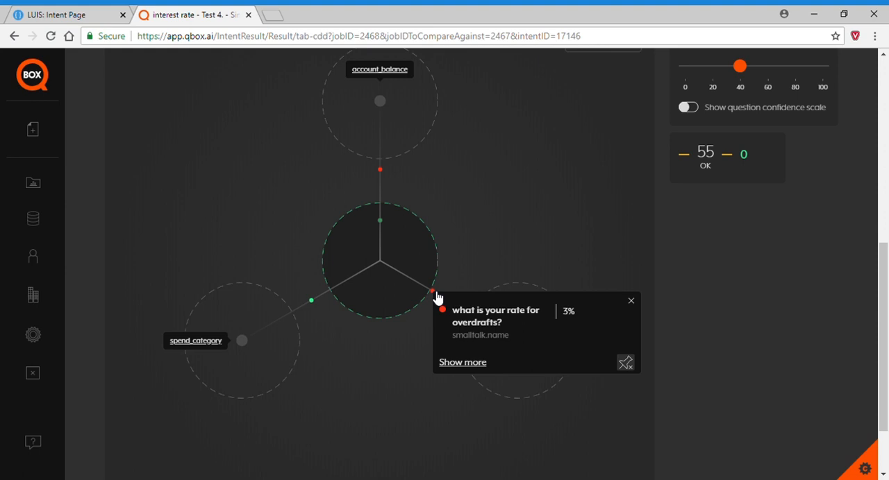
pyautogui.click(464, 362)
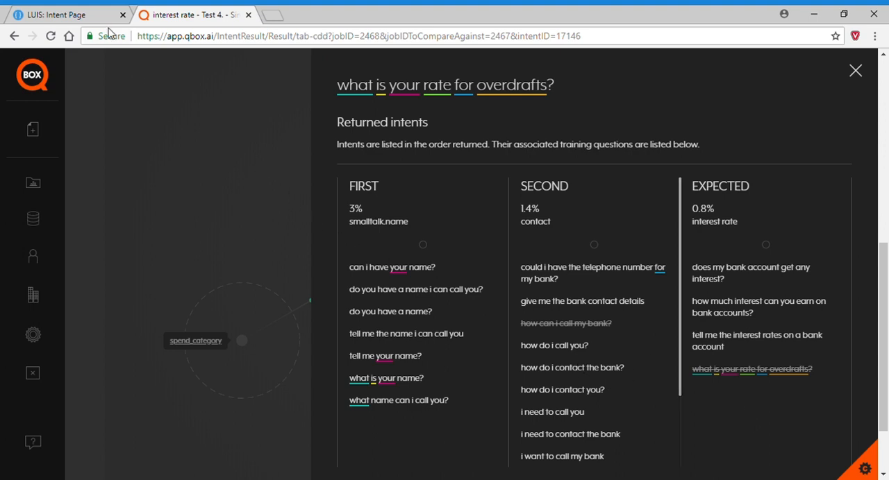
# Switch to LUIS and add the utterance "Tell me your interest rate for overdrafts" to the Interest rate intent.
pyautogui.click(57, 15)
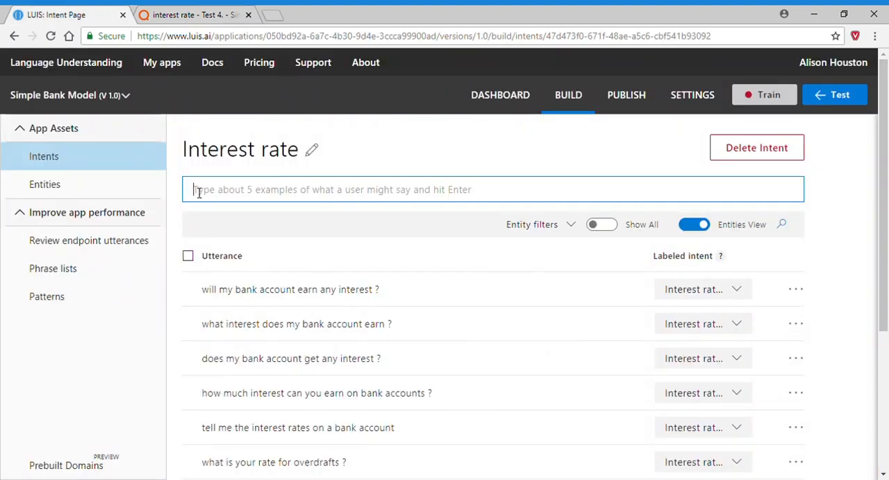
pyautogui.write('T')
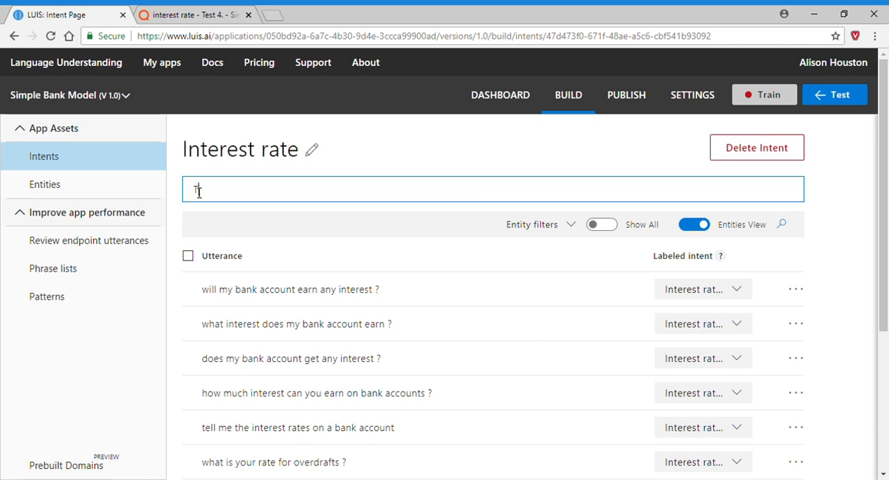
pyautogui.write('ell me your interest ra')
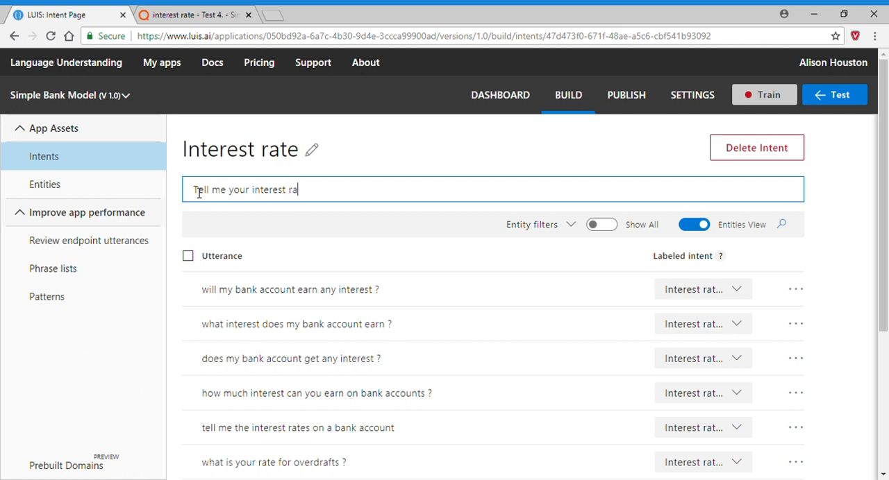
pyautogui.write('te for overdrfa')
pyautogui.write('ts')
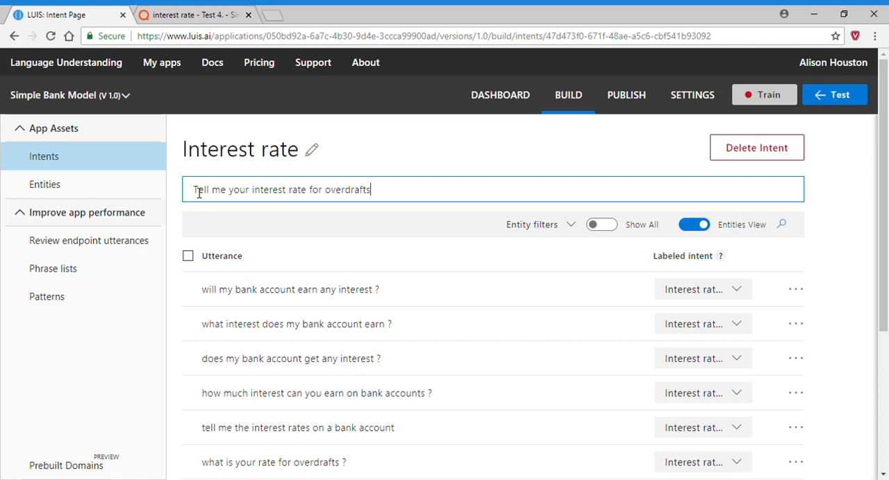
pyautogui.press('Return')
# Add the utterance "How much is your interest rate for overdrafts?" to the Interest rate intent.
pyautogui.write('How much ')
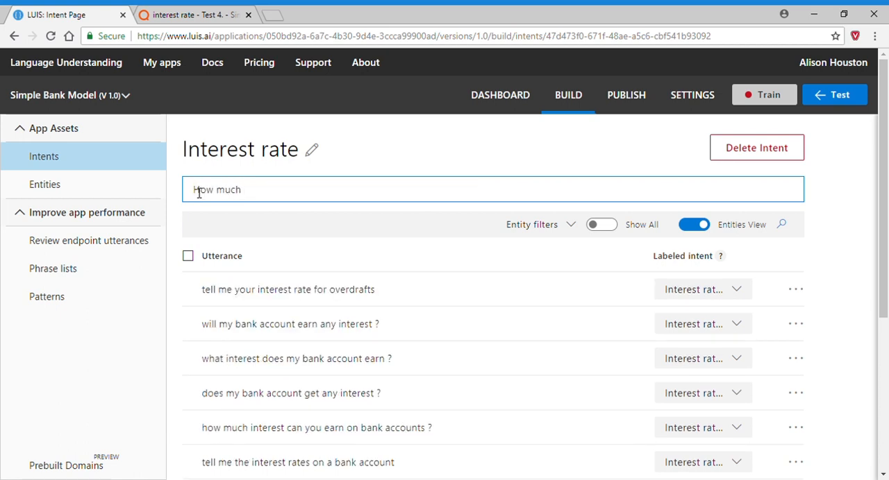
pyautogui.write('is youor interest rate')
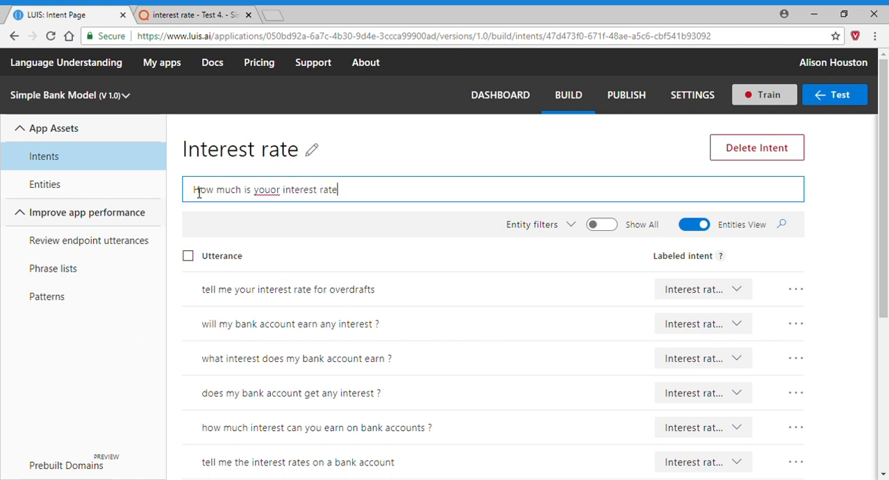
pyautogui.write(' for iverdrafts?')
pyautogui.click(365, 195)
pyautogui.press('BackSpace')
pyautogui.write('o')
pyautogui.click(279, 195)
pyautogui.press('BackSpace')
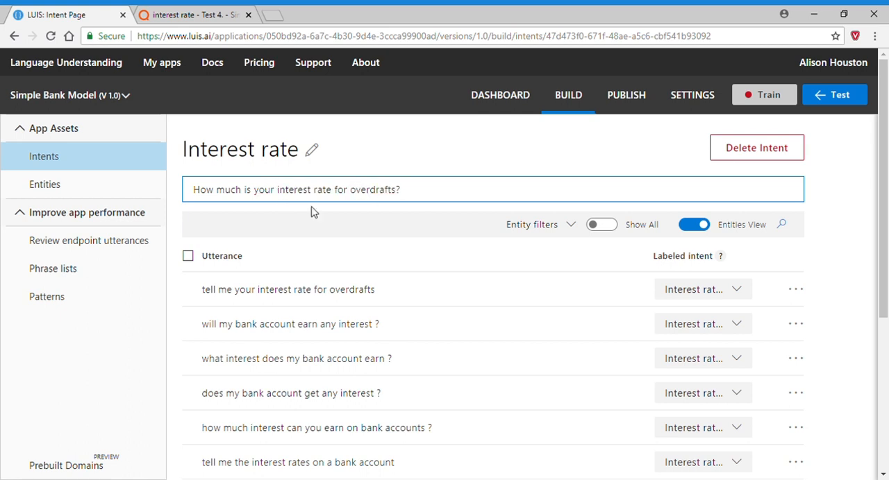
pyautogui.click(447, 194)
pyautogui.press('Return')
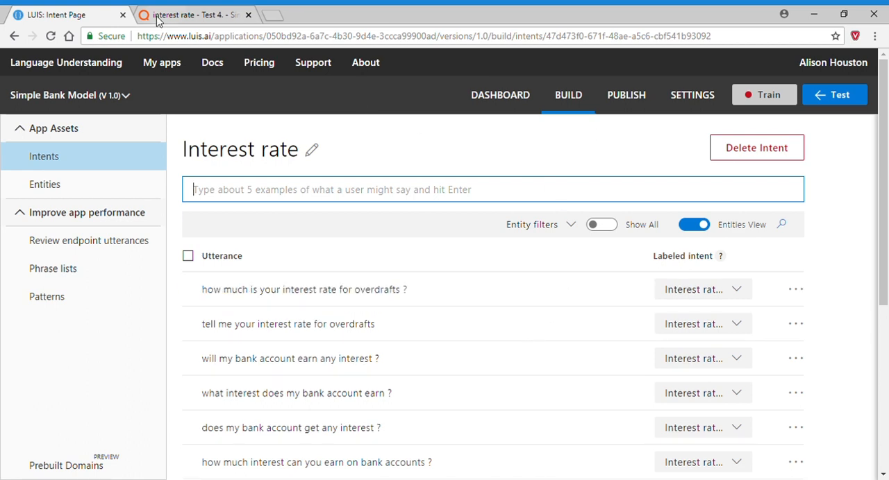
# Switch to QBOX and examine the returned intents for "how much interest can you earn on bank accounts?" in the correctness distribution.
pyautogui.click(180, 15)
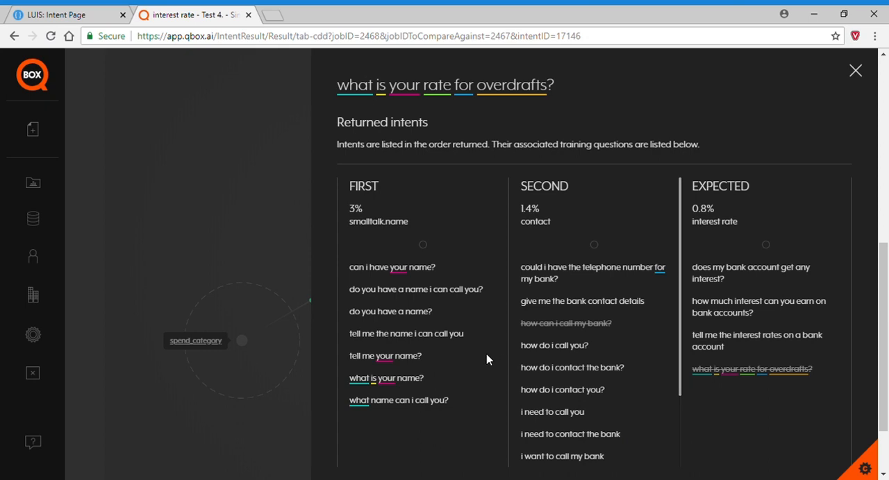
pyautogui.click(272, 179)
pyautogui.scroll(5, 500, 314)
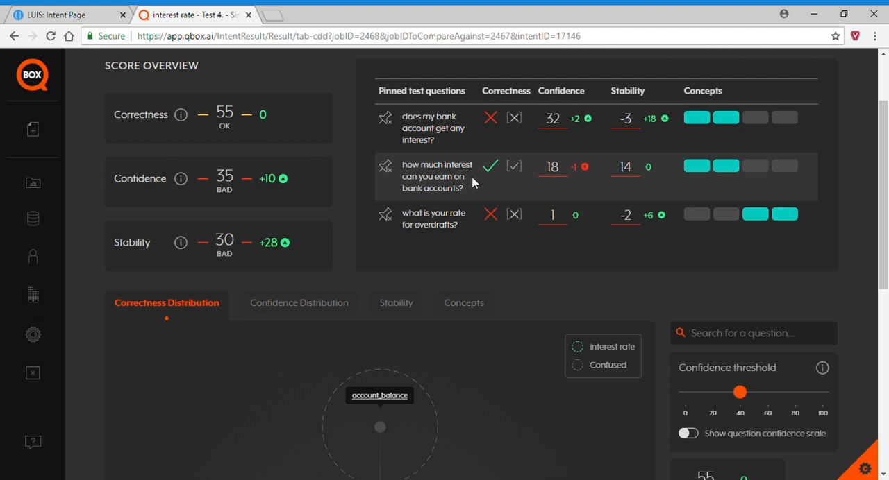
pyautogui.scroll(-4, 467, 248)
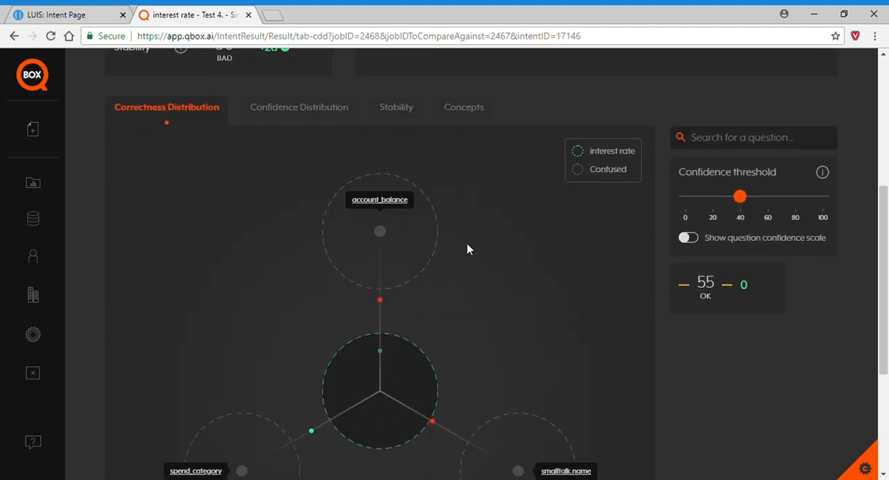
pyautogui.moveTo(310, 370)
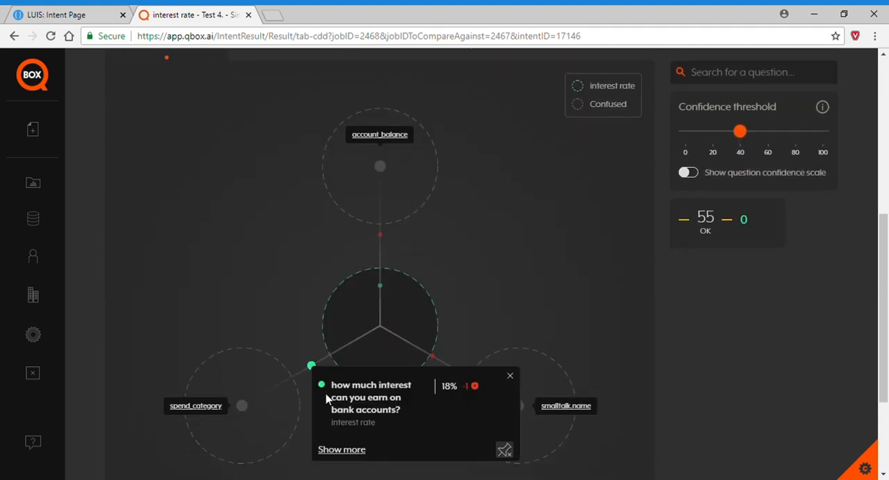
pyautogui.click(357, 455)
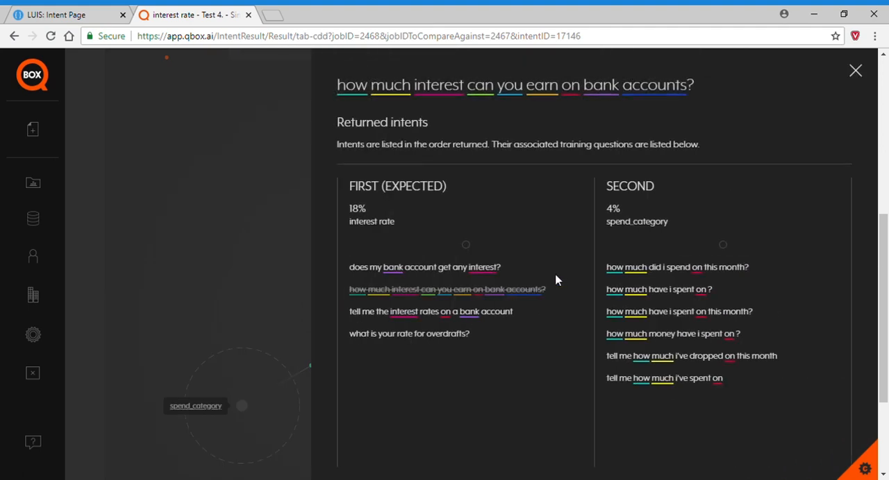
# Switch to LUIS and add the utterance "What interest could I earn on my bank account?" to the Interest rate intent.
pyautogui.click(114, 17)
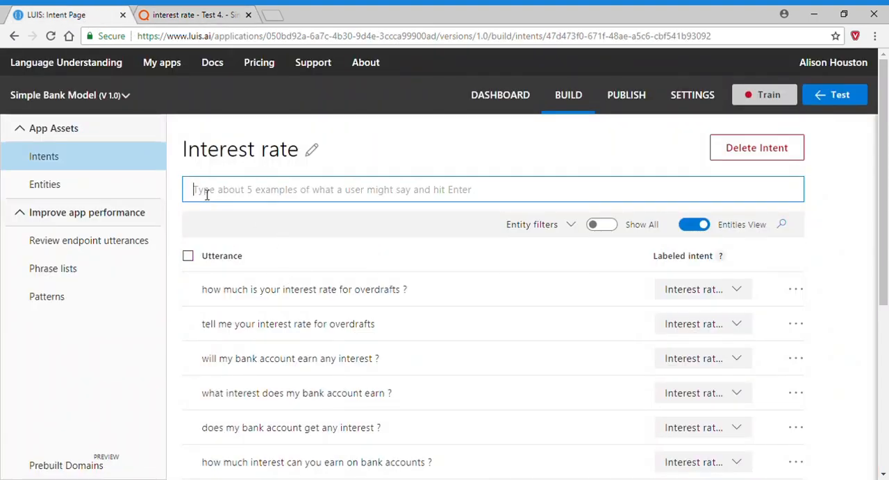
pyautogui.write('What int')
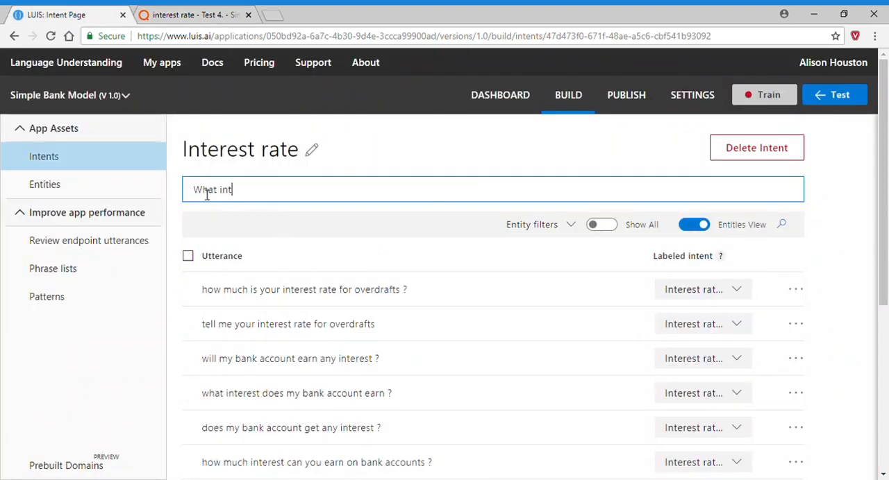
pyautogui.write('erest could I earn o my b')
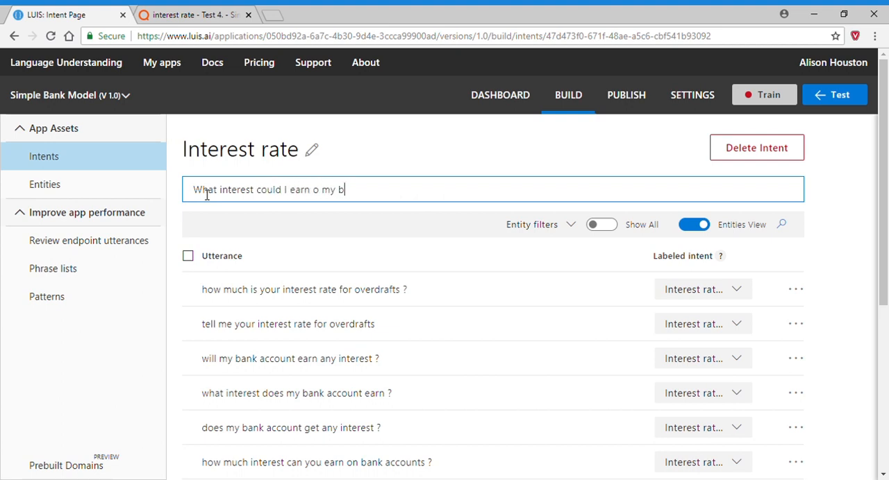
pyautogui.write('ank account?')
pyautogui.click(325, 197)
pyautogui.write('n')
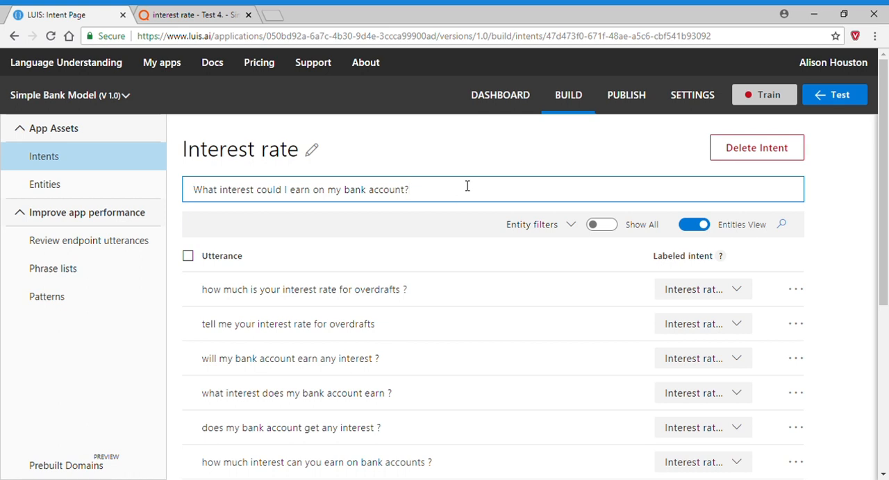
pyautogui.press('Return')
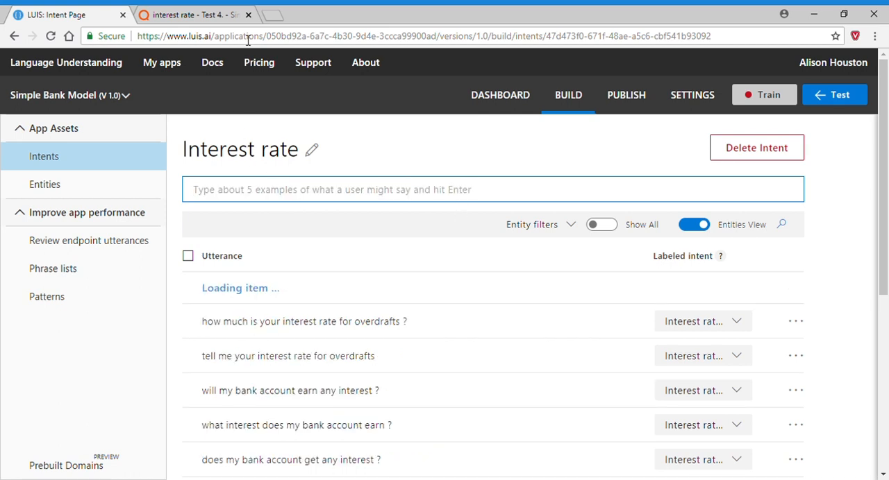
# Export the Simple Bank Model from the LUIS app list as a JSON file.
pyautogui.click(208, 19)
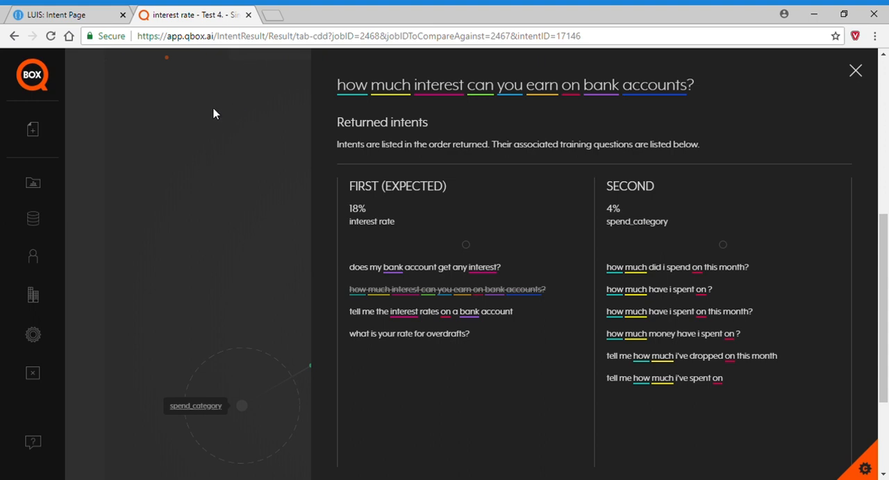
pyautogui.click(87, 24)
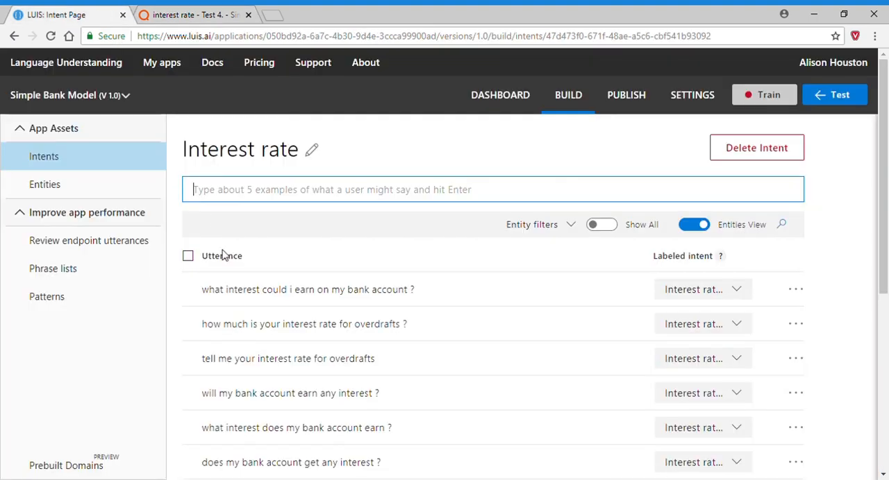
pyautogui.click(174, 66)
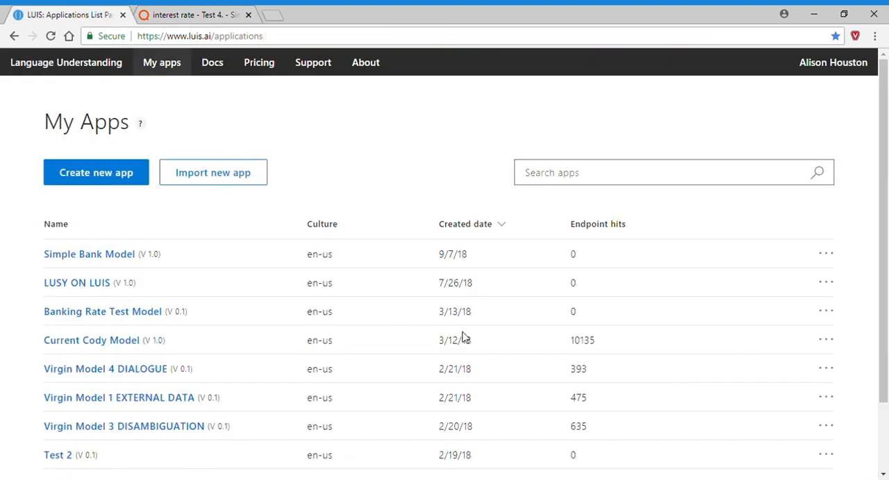
pyautogui.click(825, 256)
pyautogui.click(756, 295)
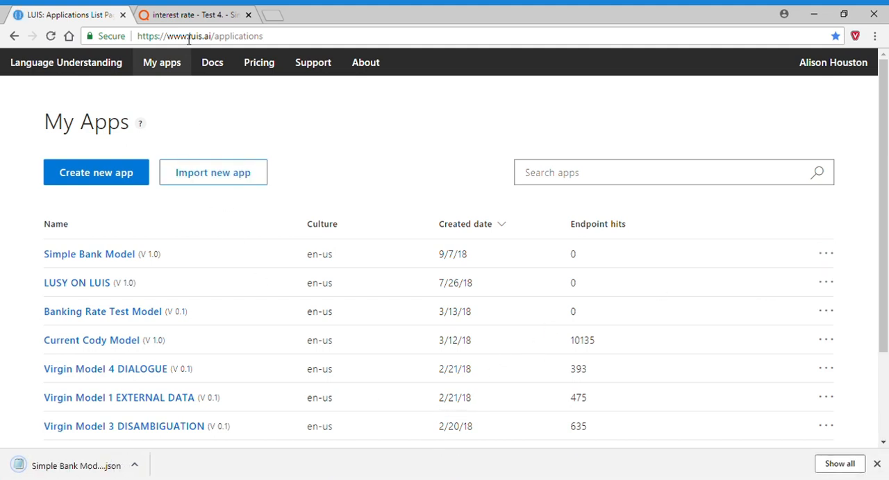
# Switch to QBOX and start a new job named "Test 5" in the Simple Bank Model project.
pyautogui.click(175, 17)
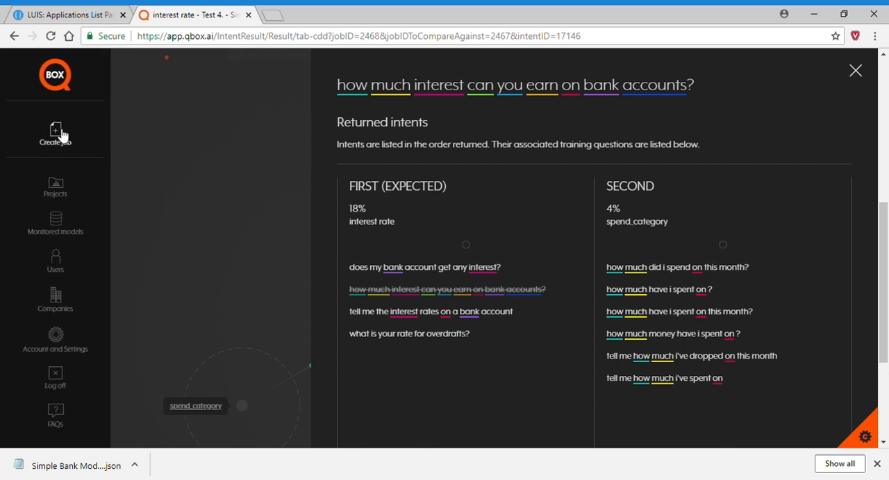
pyautogui.click(58, 133)
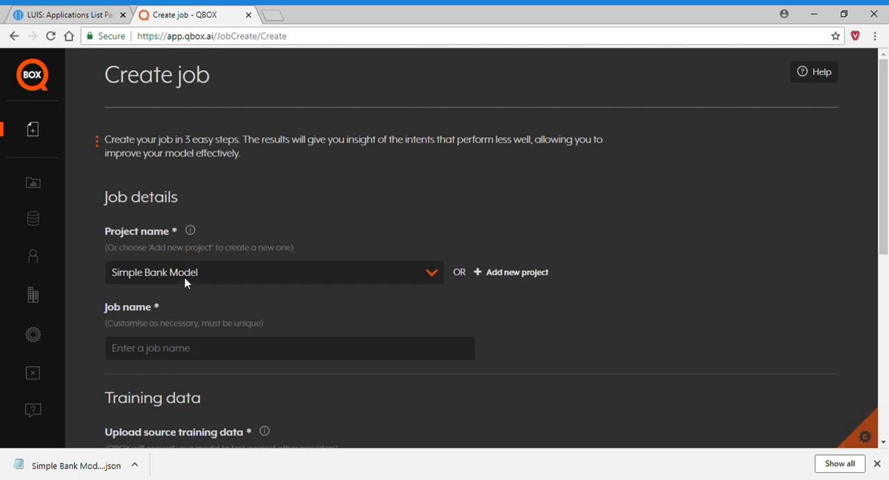
pyautogui.click(159, 356)
pyautogui.write('Test 5')
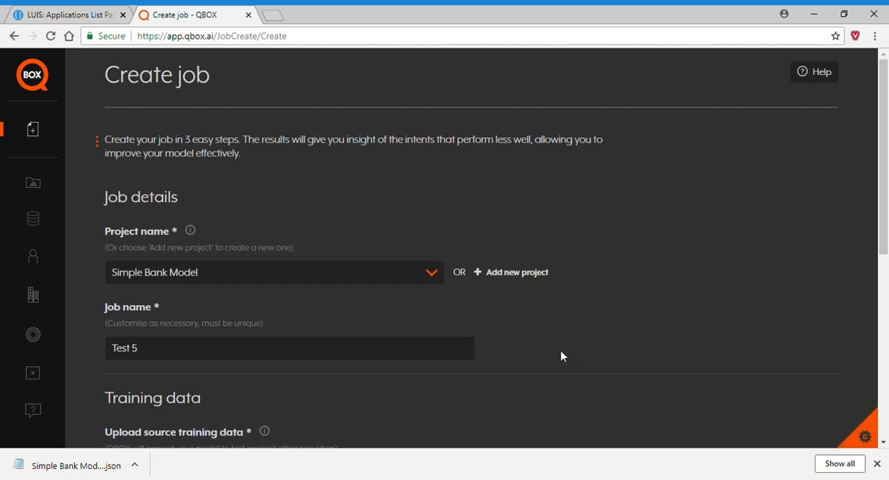
# Upload Simple Bank Model (11).json as the source training data and create the job against Microsoft LUIS.
pyautogui.scroll(-3, 561, 357)
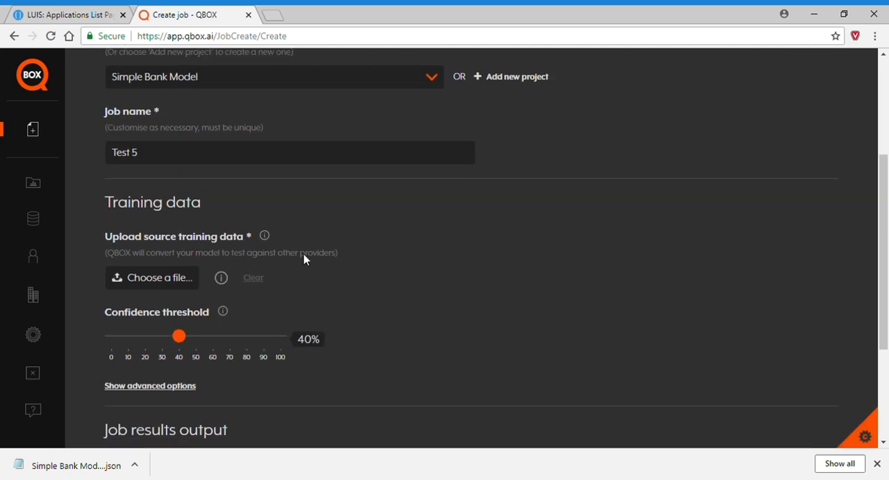
pyautogui.doubleClick(198, 97)
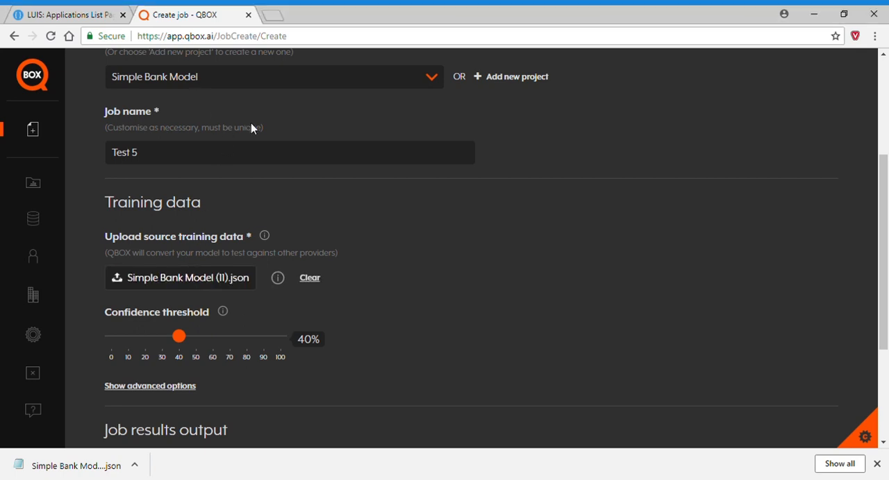
pyautogui.scroll(-3, 466, 300)
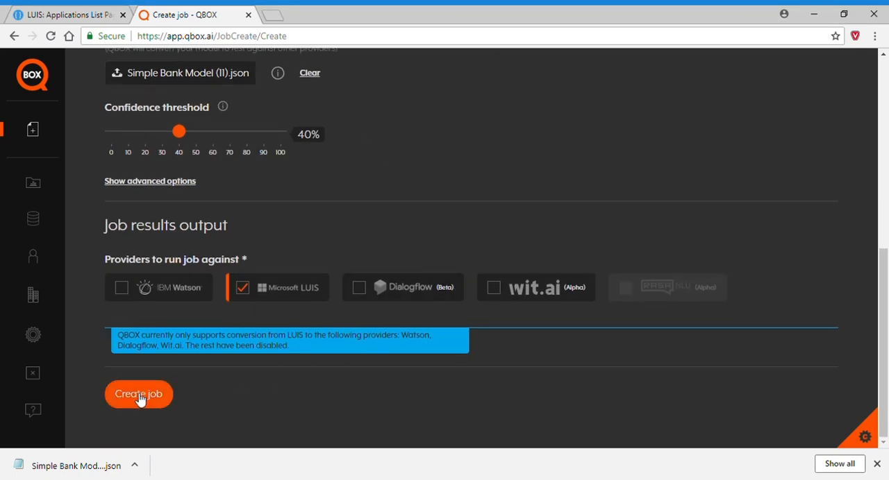
pyautogui.click(140, 395)
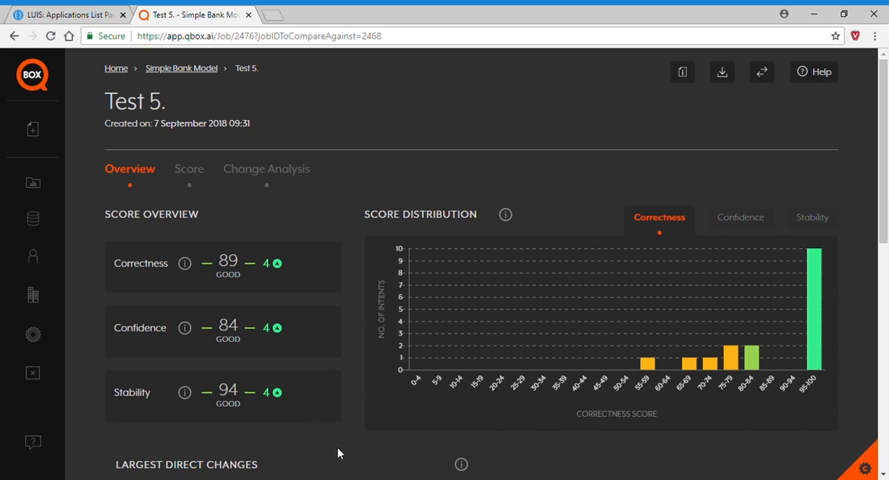
# Review the Test 5 overview, including the largest direct and indirect changes and the intent warnings.
pyautogui.scroll(-3, 335, 447)
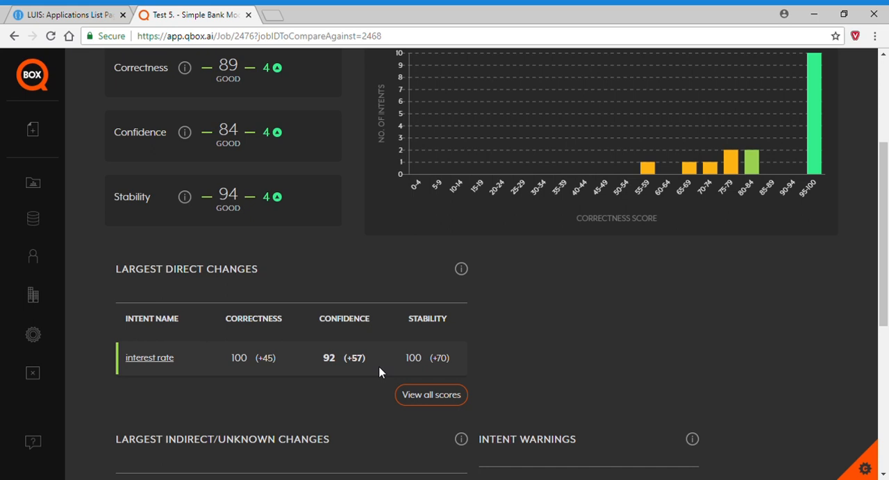
pyautogui.scroll(-3, 579, 324)
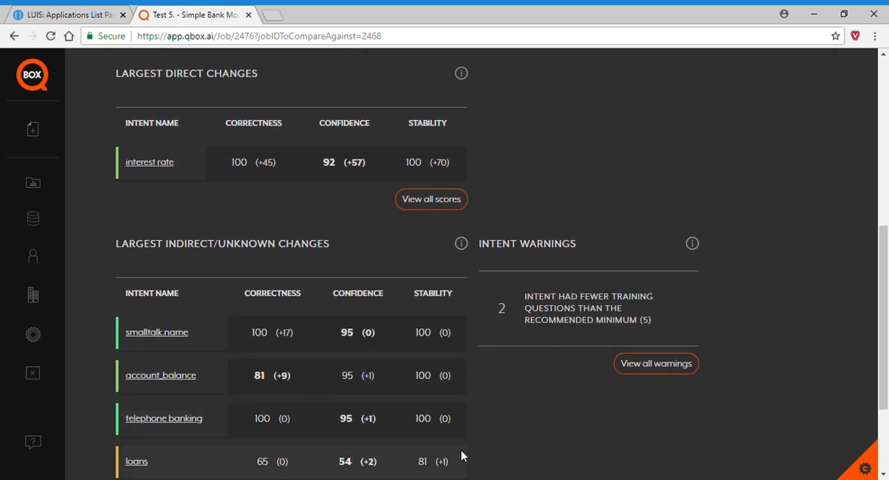
pyautogui.scroll(-2, 492, 443)
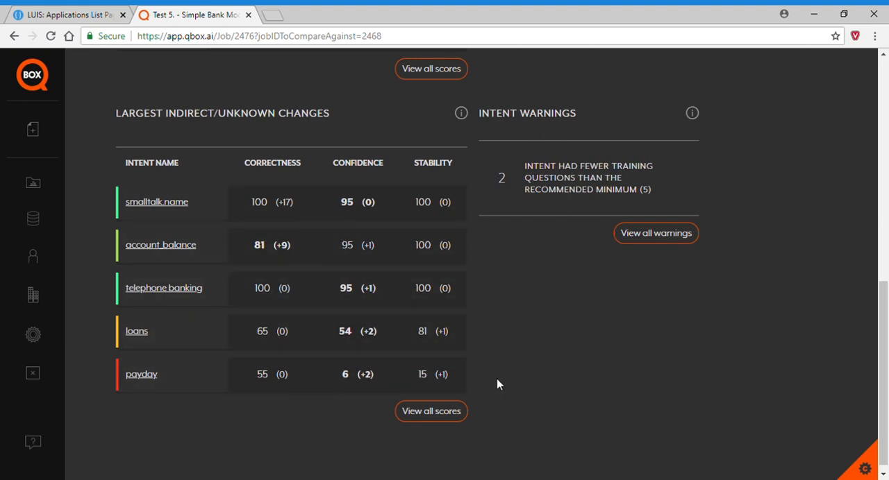
pyautogui.scroll(6, 497, 384)
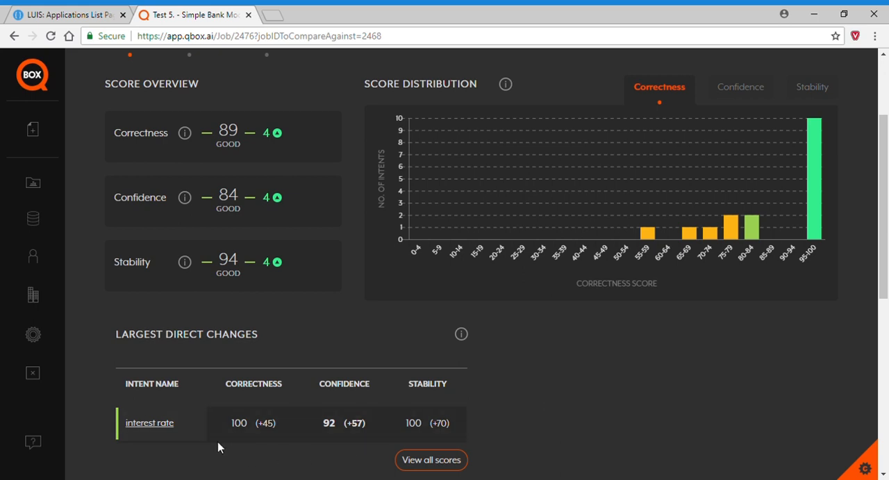
# Open the interest rate intent's Test 5 results and examine its correctness distribution.
pyautogui.click(146, 429)
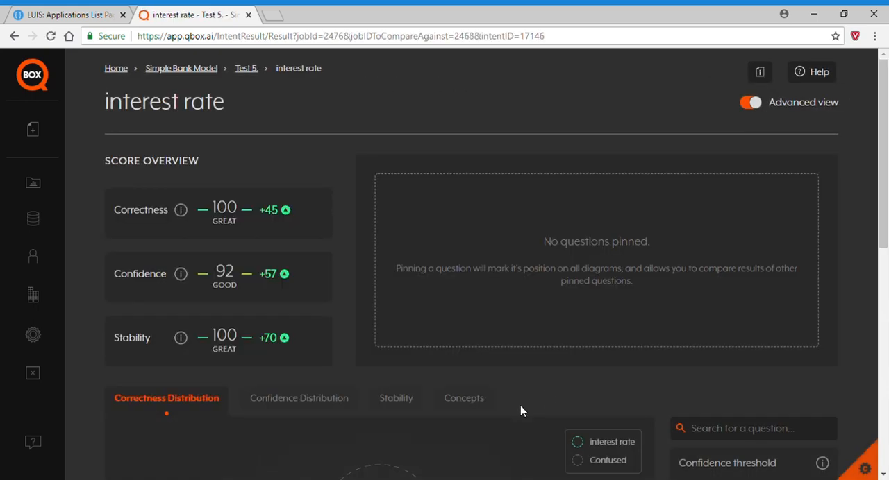
pyautogui.scroll(-4, 500, 388)
pyautogui.scroll(-2, 468, 370)
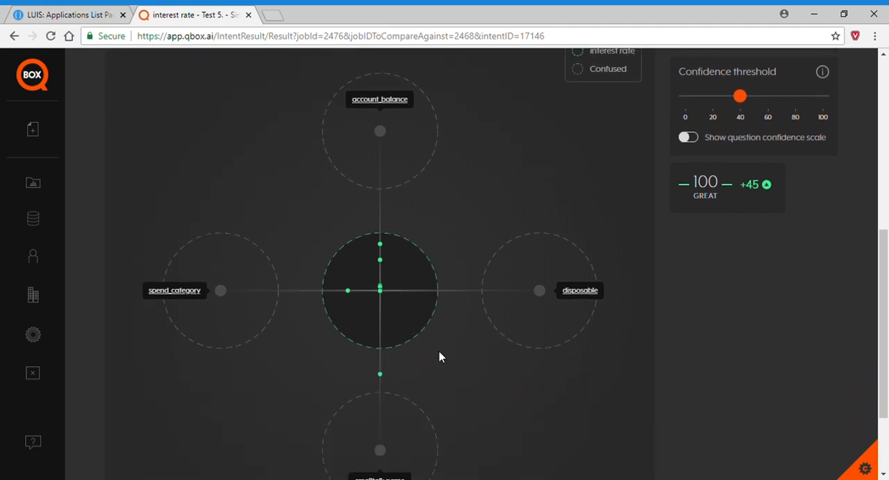
# Pin the question "what is your rate for overdrafts?" from the interest rate intent's confidence distribution.
pyautogui.scroll(3, 449, 363)
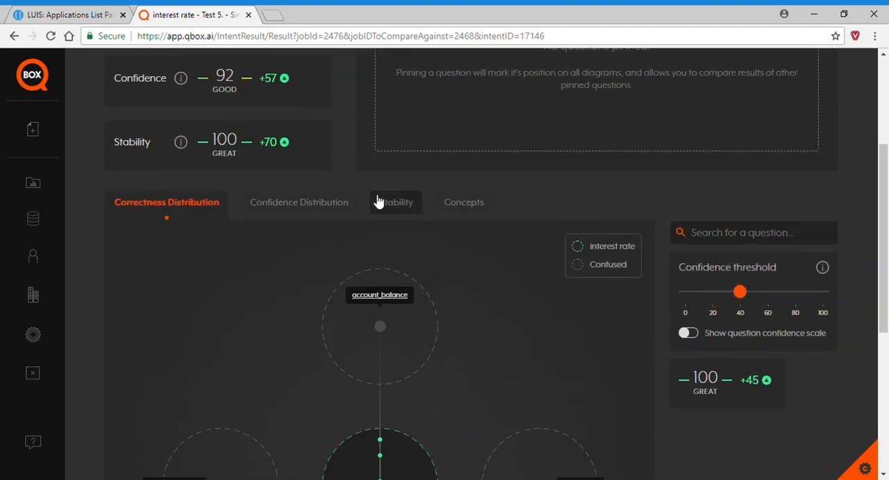
pyautogui.click(298, 204)
pyautogui.scroll(-3, 486, 367)
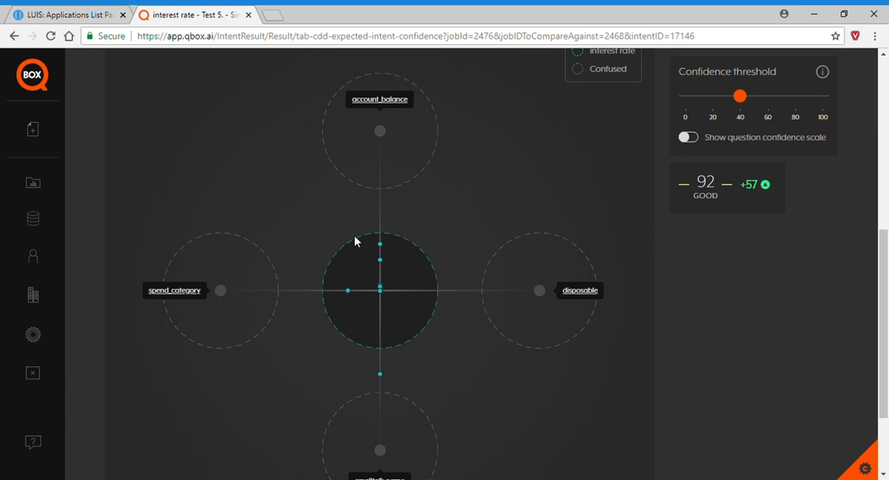
pyautogui.moveTo(379, 375)
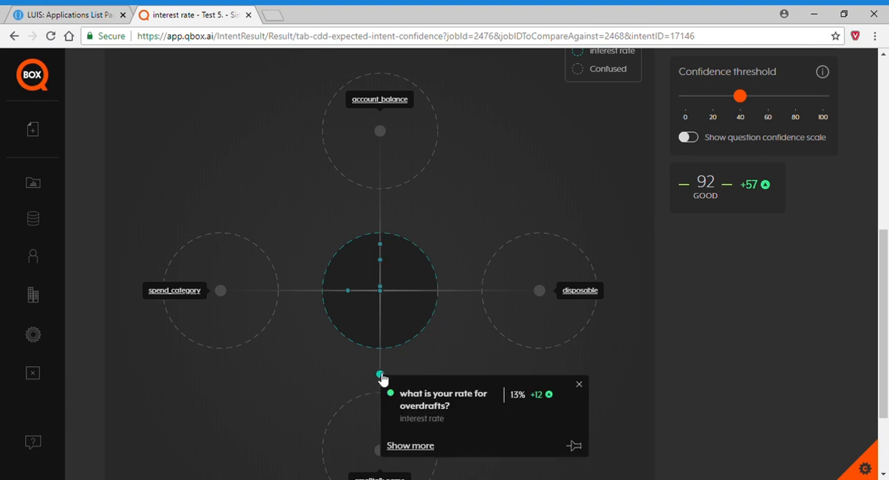
pyautogui.click(575, 447)
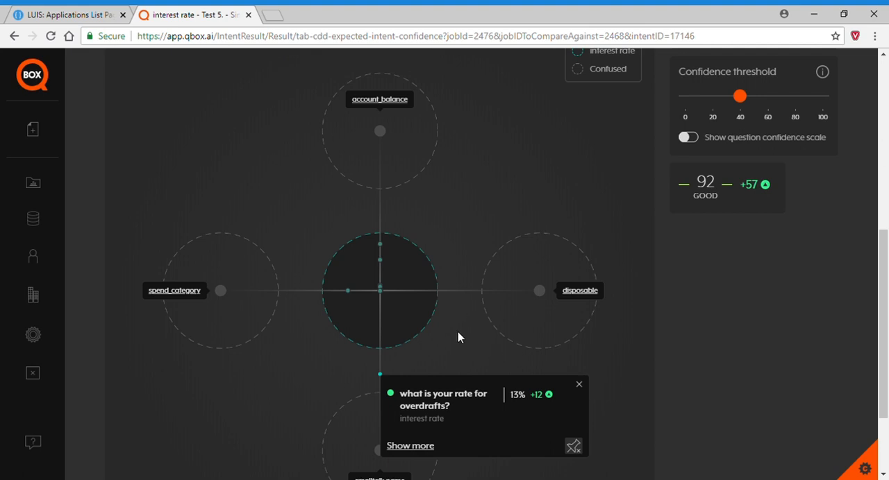
# Examine the stability chart for the interest rate intent's questions.
pyautogui.scroll(4, 458, 338)
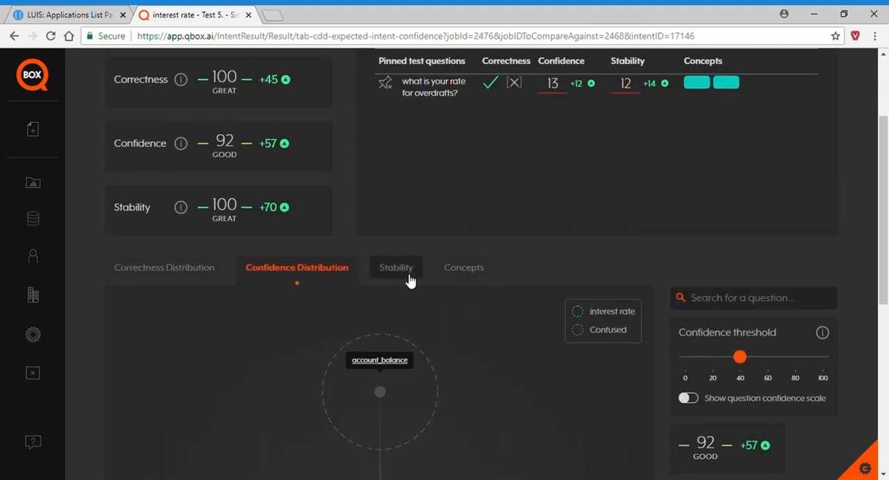
pyautogui.click(397, 270)
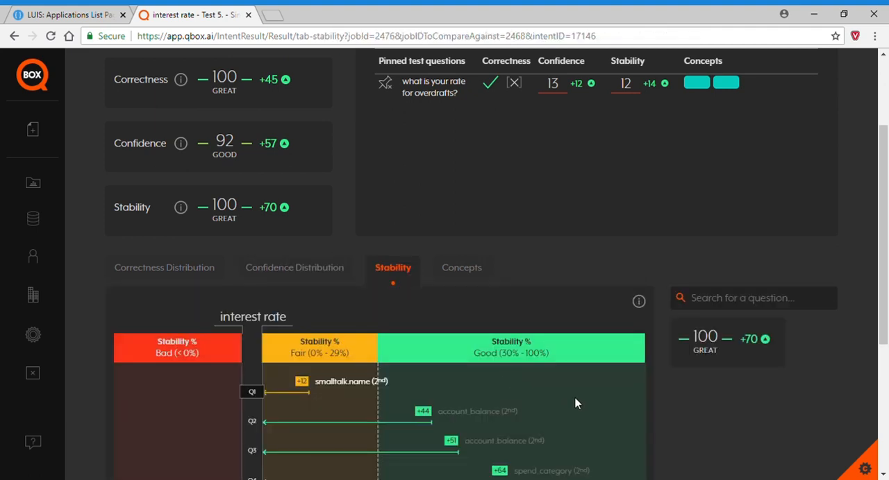
pyautogui.scroll(-2, 580, 389)
pyautogui.scroll(-3, 581, 403)
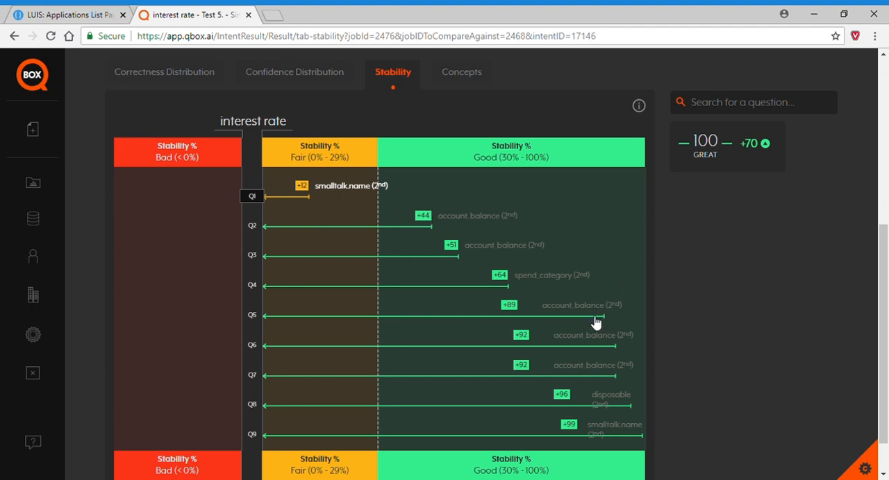
# Return to Test 5 and examine its change analysis for correctness, confidence and stability, including the causes listed per intent.
pyautogui.scroll(5, 595, 323)
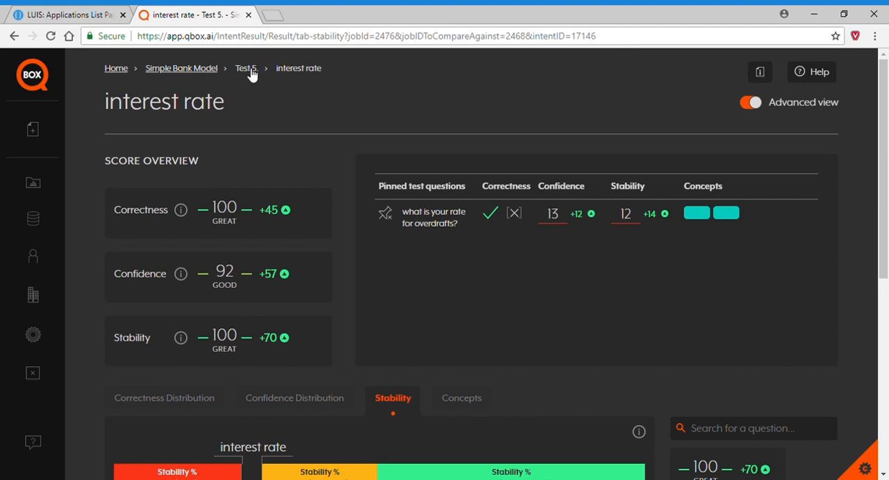
pyautogui.click(247, 69)
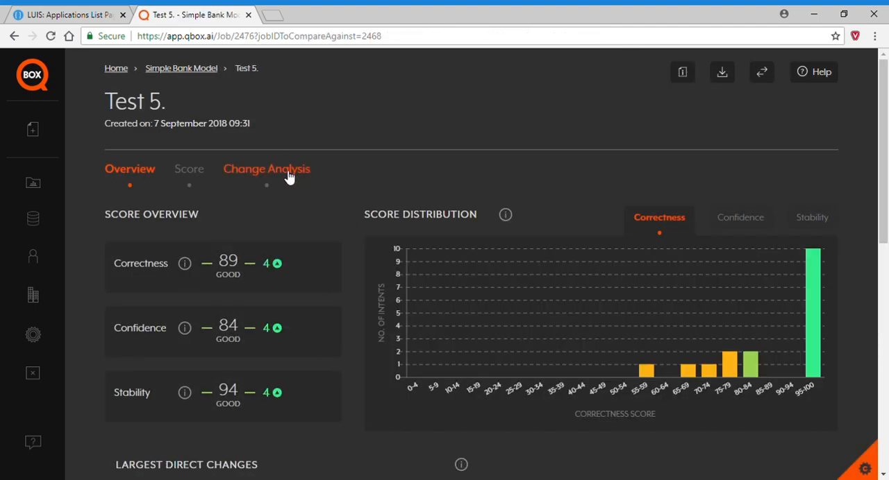
pyautogui.click(291, 172)
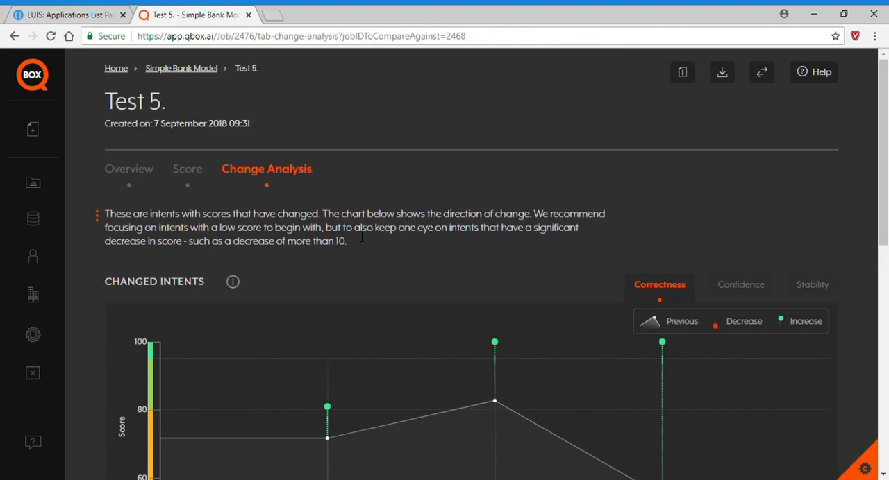
pyautogui.scroll(-1, 358, 236)
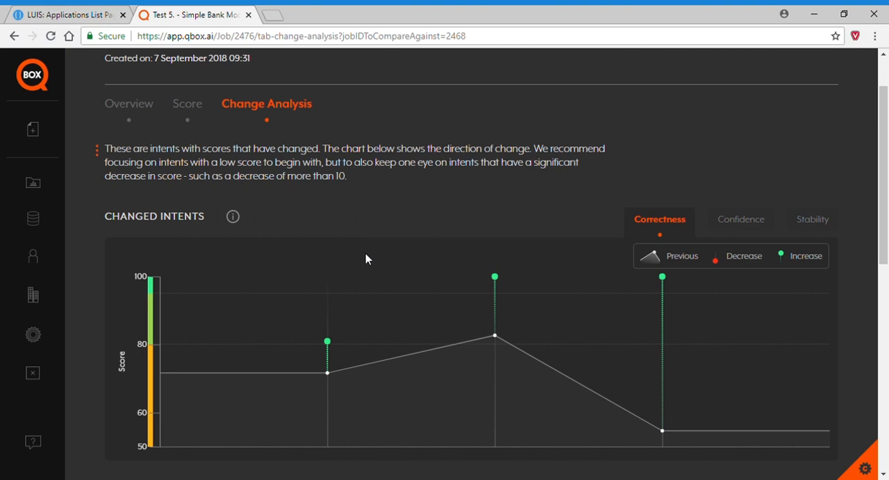
pyautogui.scroll(-1, 633, 326)
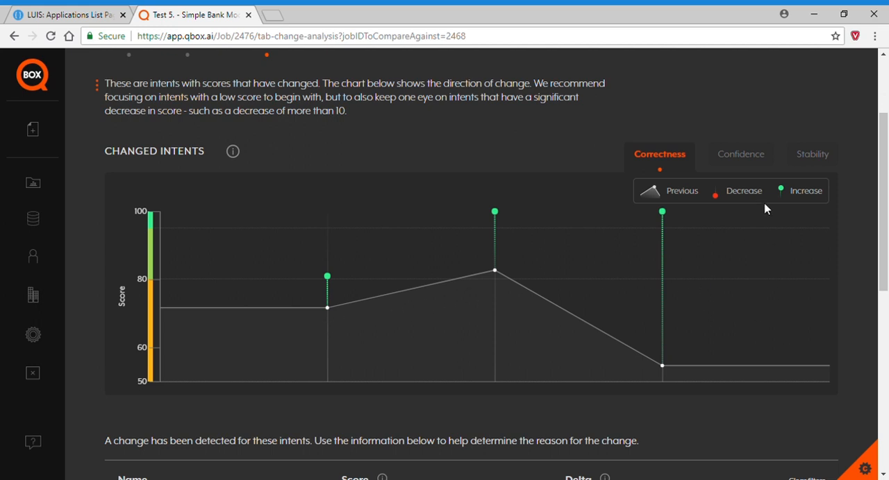
pyautogui.click(748, 157)
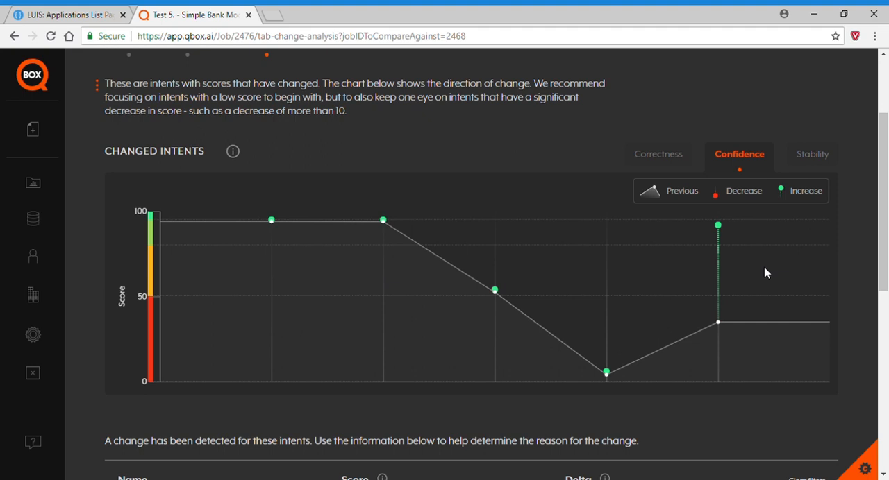
pyautogui.click(811, 162)
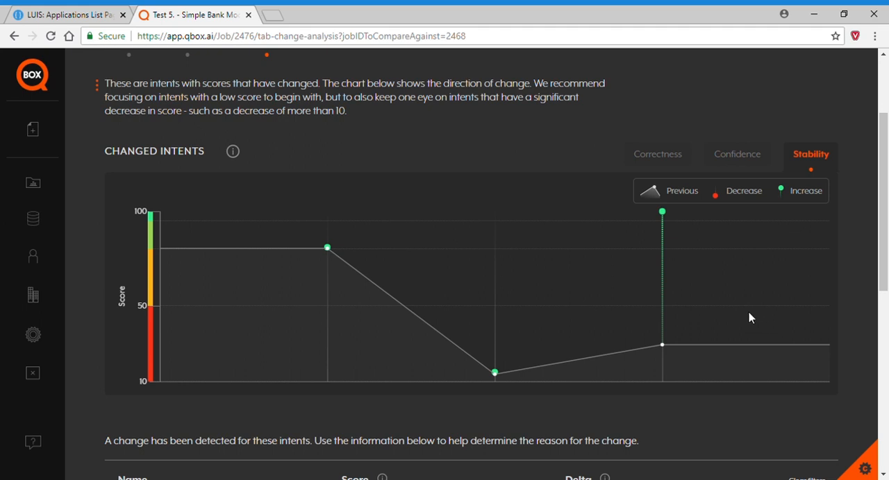
pyautogui.scroll(-6, 748, 318)
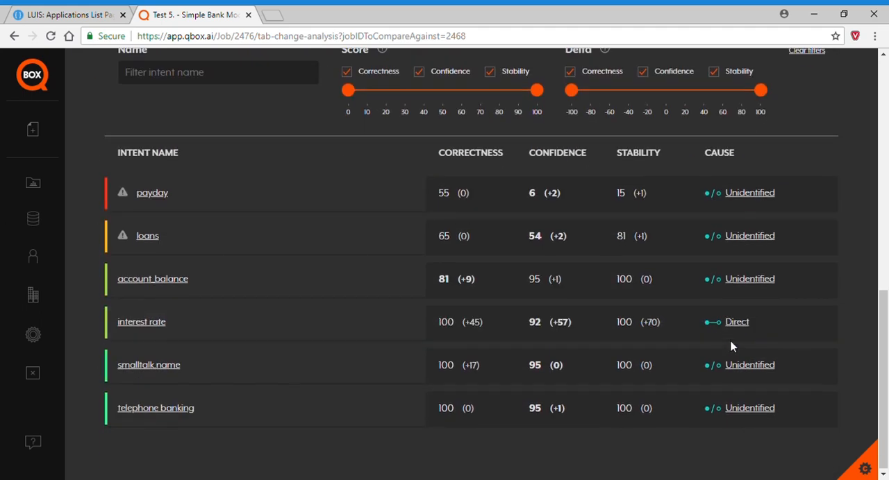